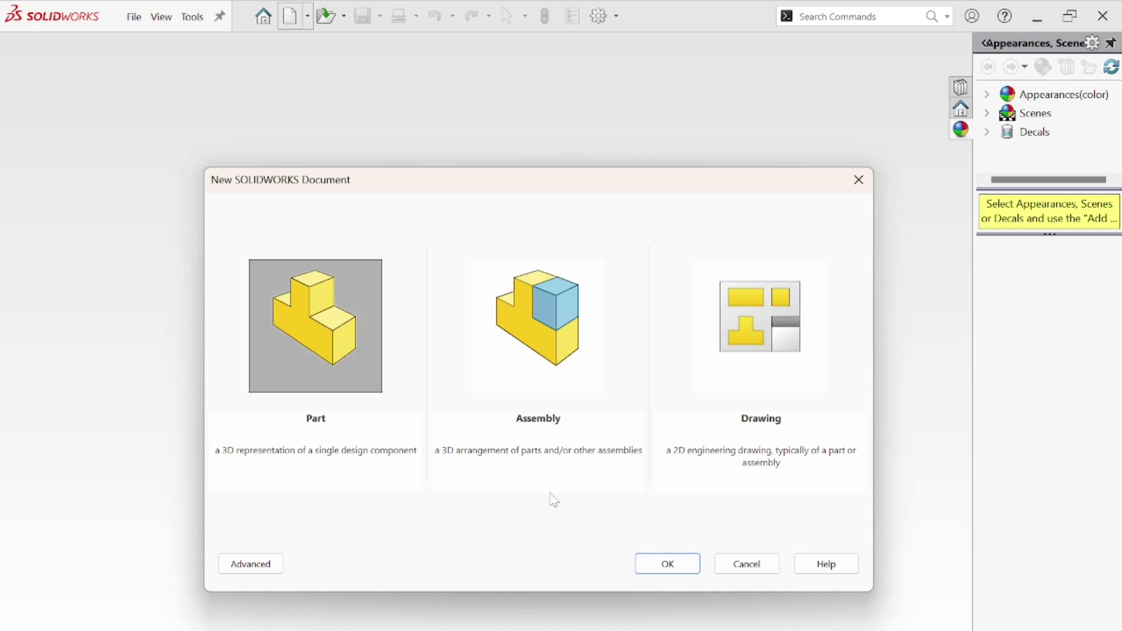
Create a new part document and set its unit system to MMGS (millimeter, gram, second).
left_click(690, 570)
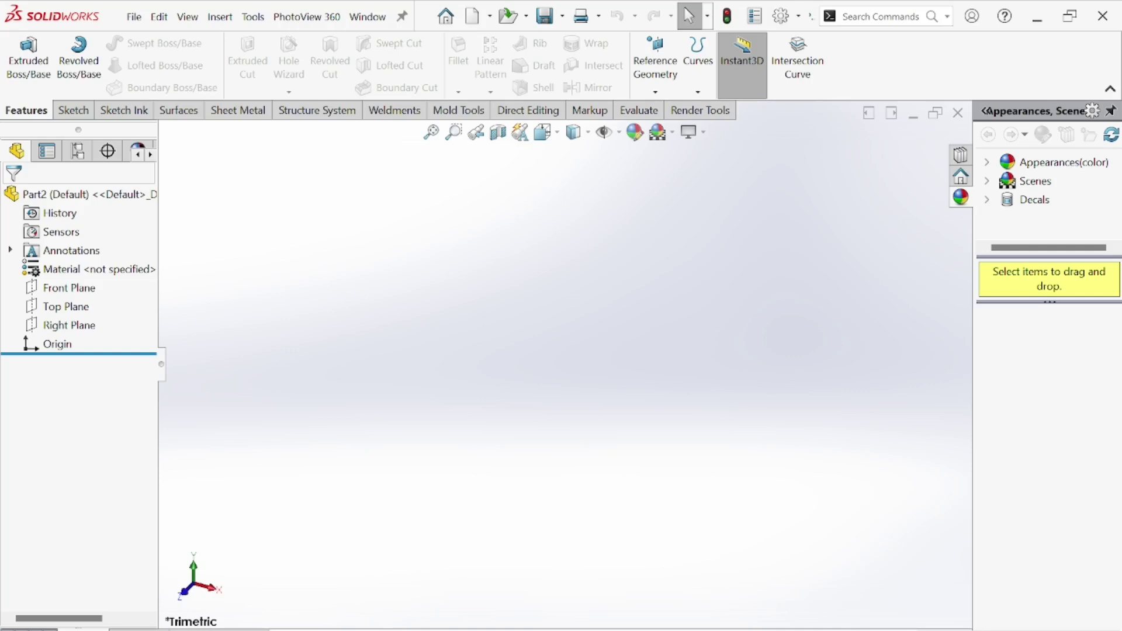
left_click(1052, 630)
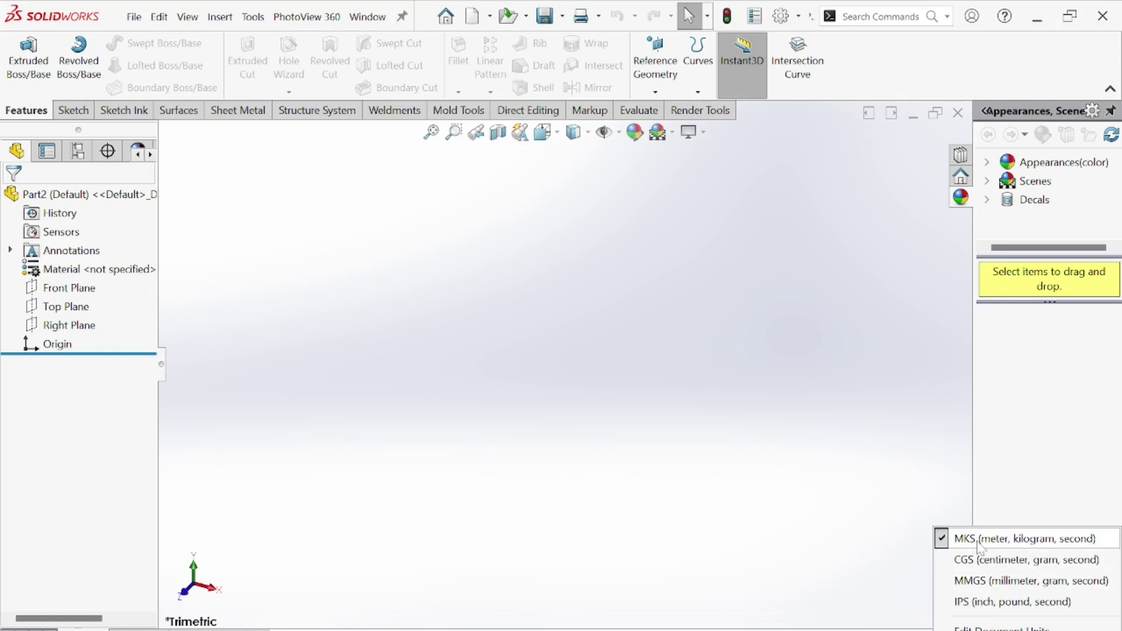
left_click(999, 581)
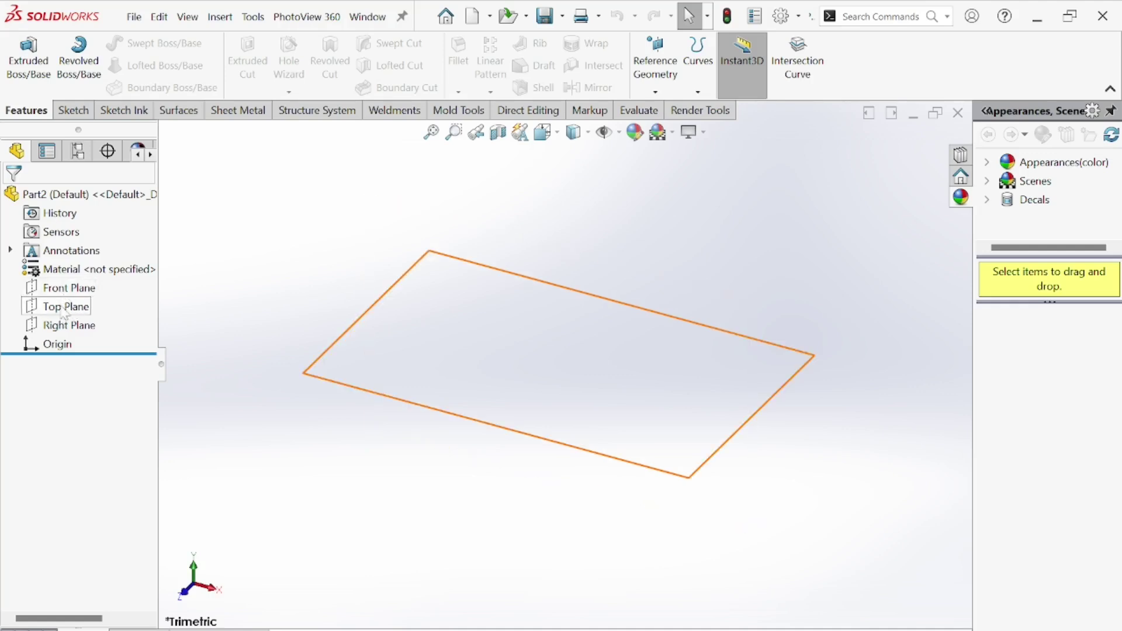
Bring up the sketching commands for the new part.
left_click(61, 112)
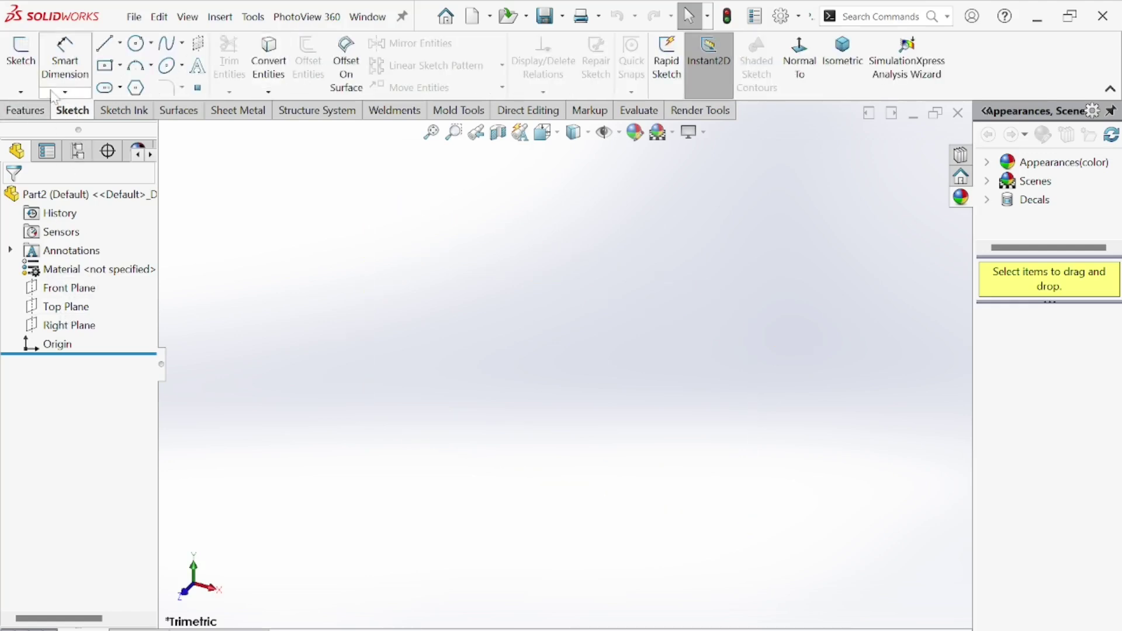
left_click(37, 111)
left_click(70, 109)
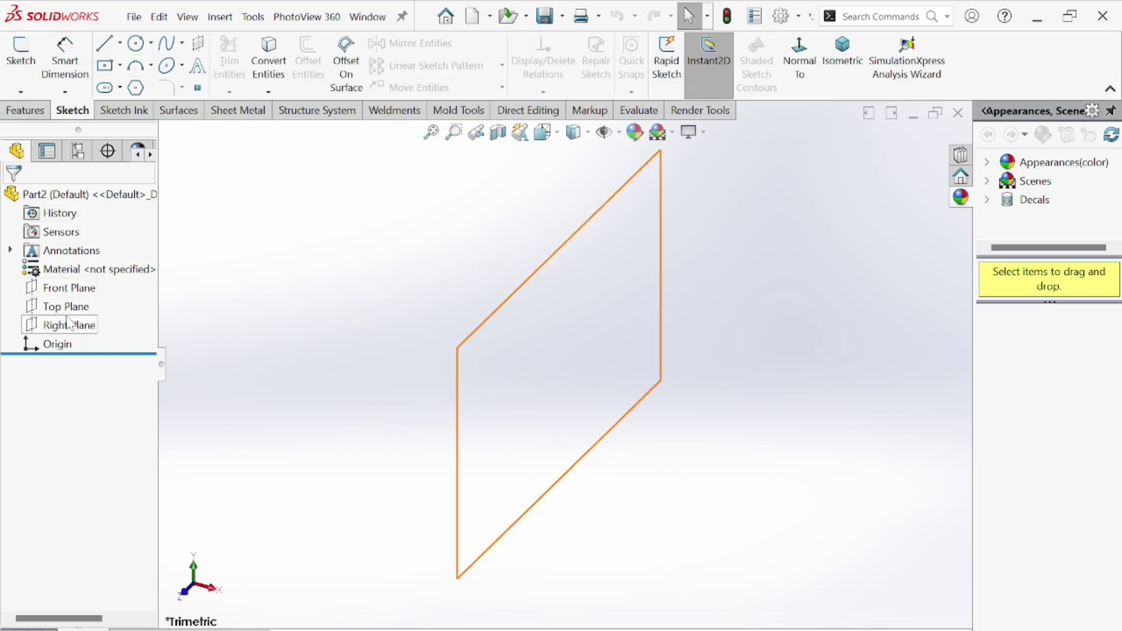
left_click(67, 287)
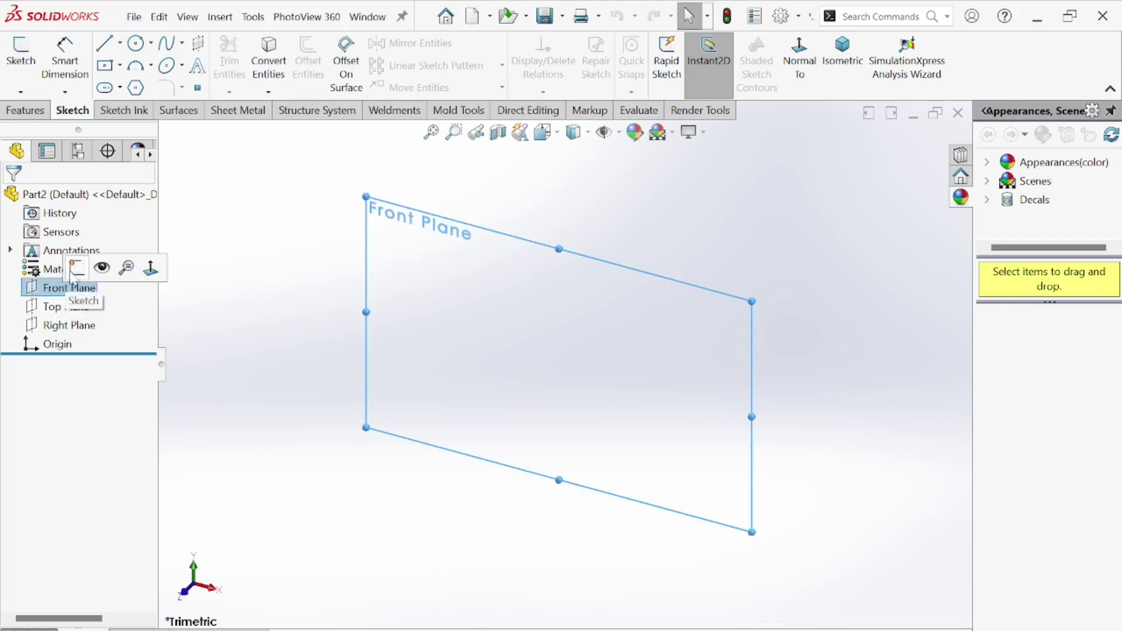
left_click(78, 264)
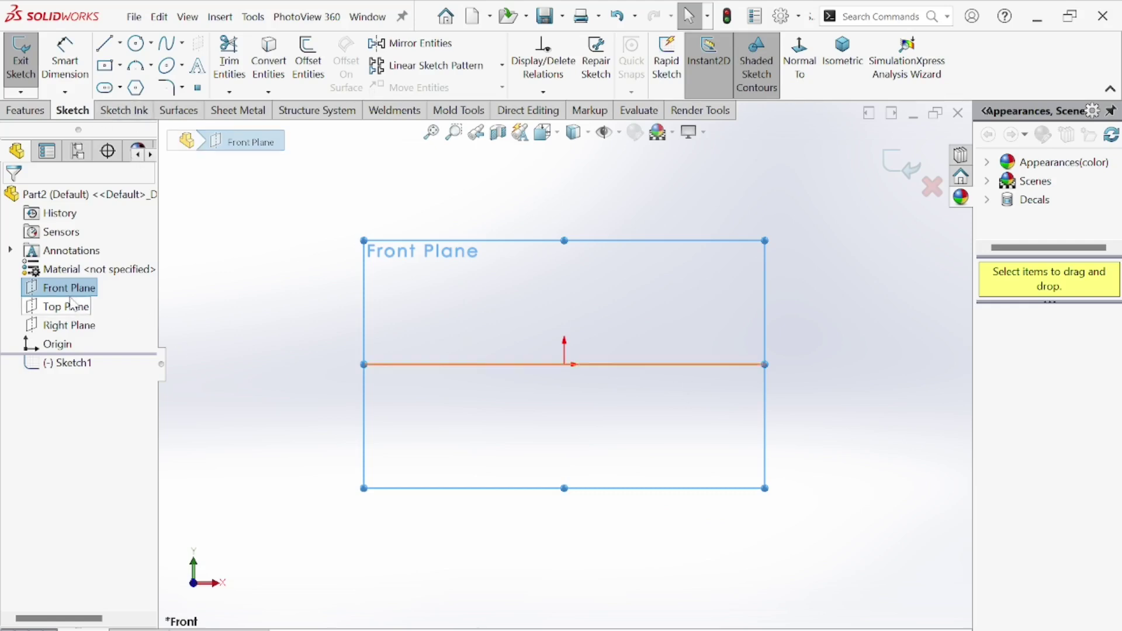
left_click(252, 338)
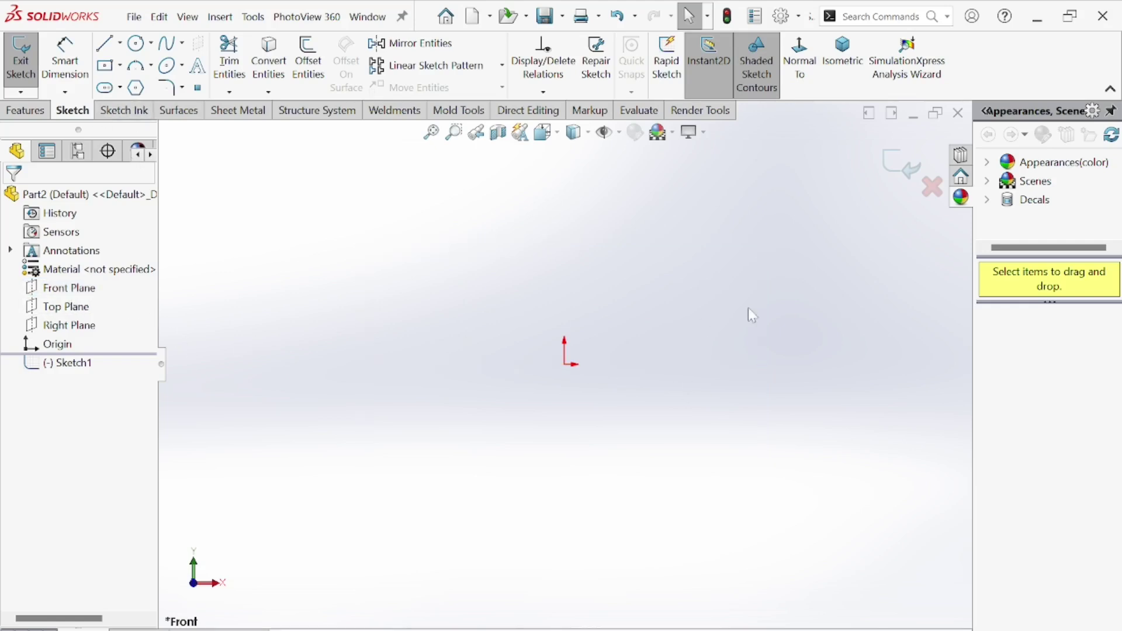
left_click(933, 186)
left_click(582, 347)
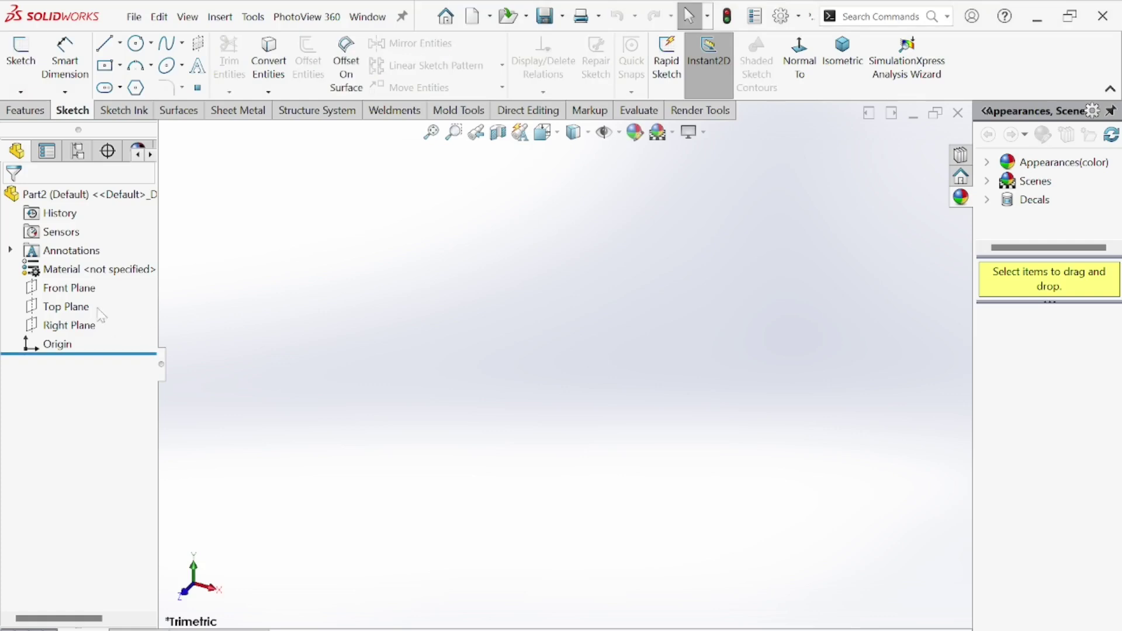
Start a sketch on the Front Plane and draw a horizontal centerline from the origin toward positive X.
left_click(79, 292)
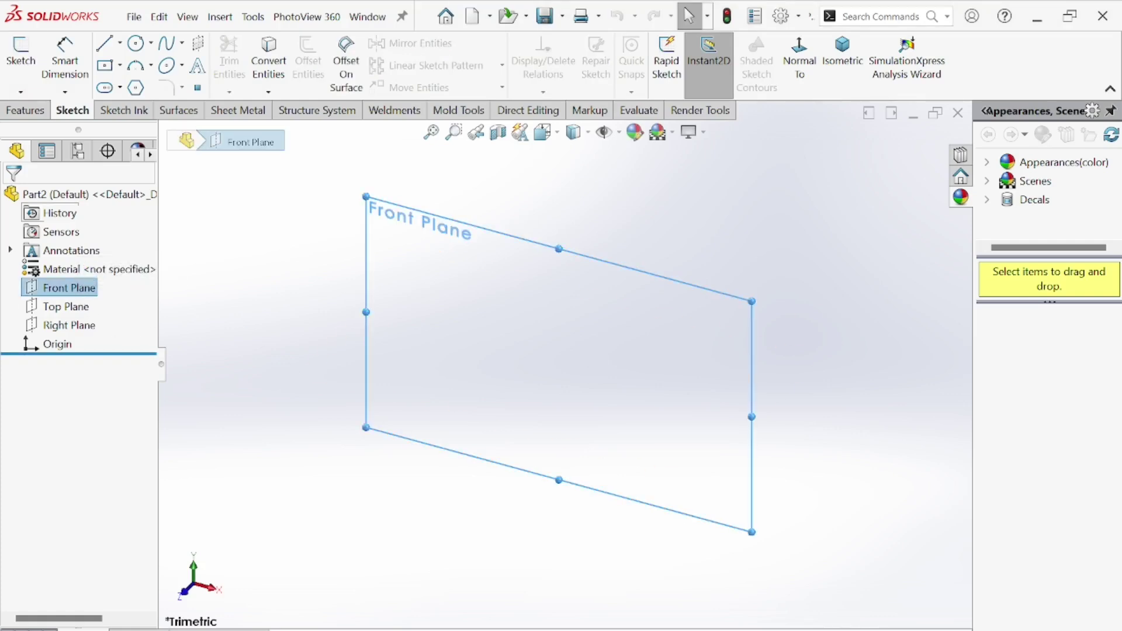
left_click(21, 58)
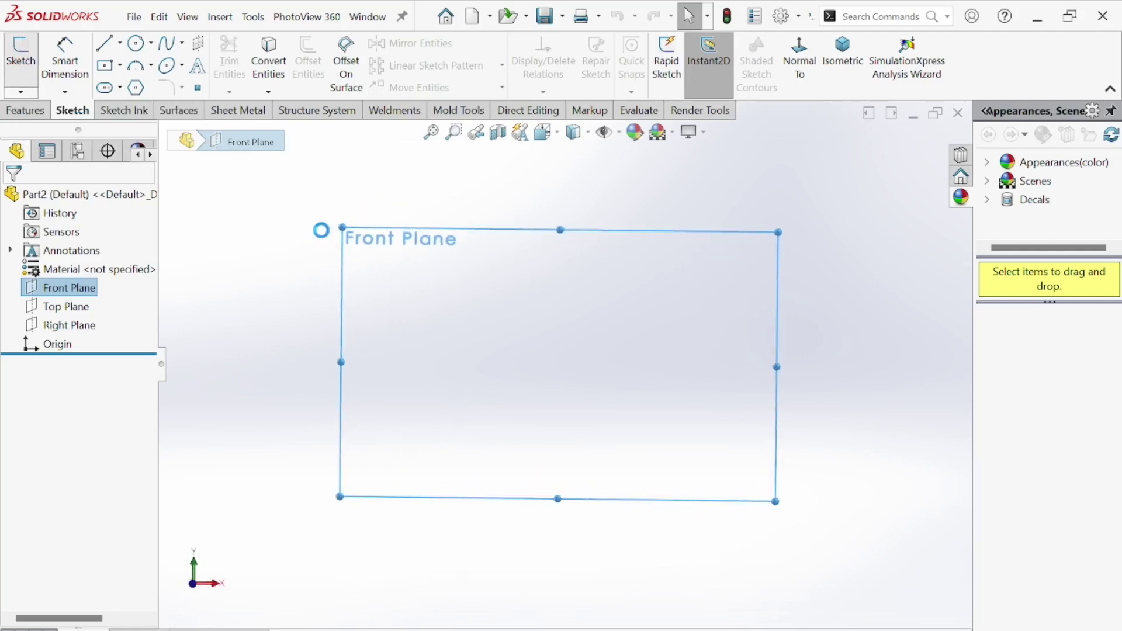
left_click(119, 43)
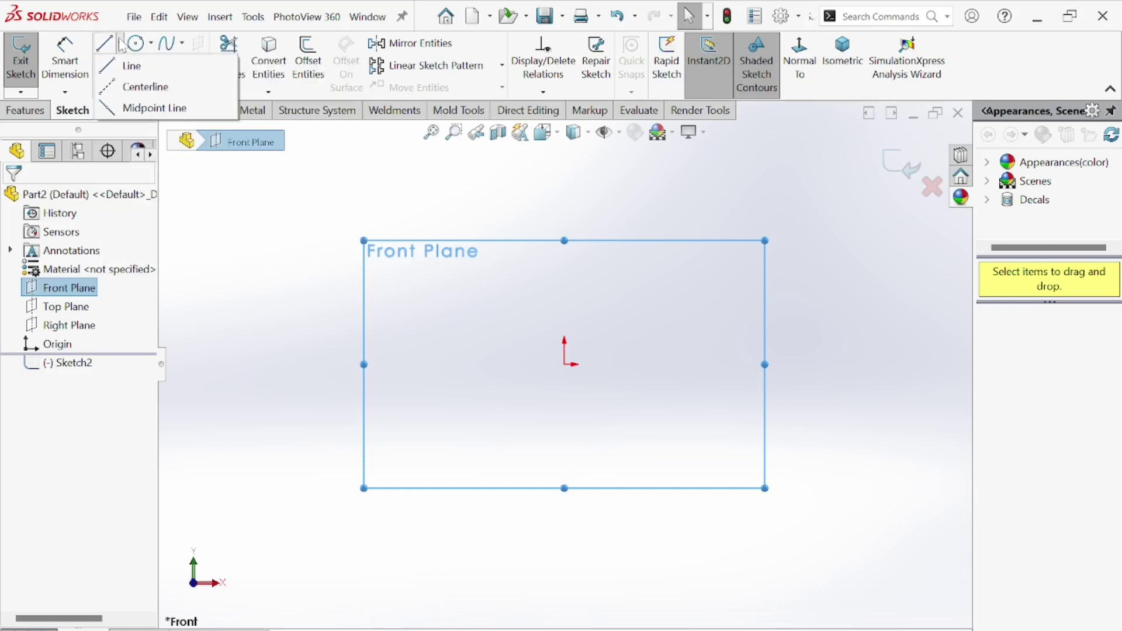
left_click(130, 87)
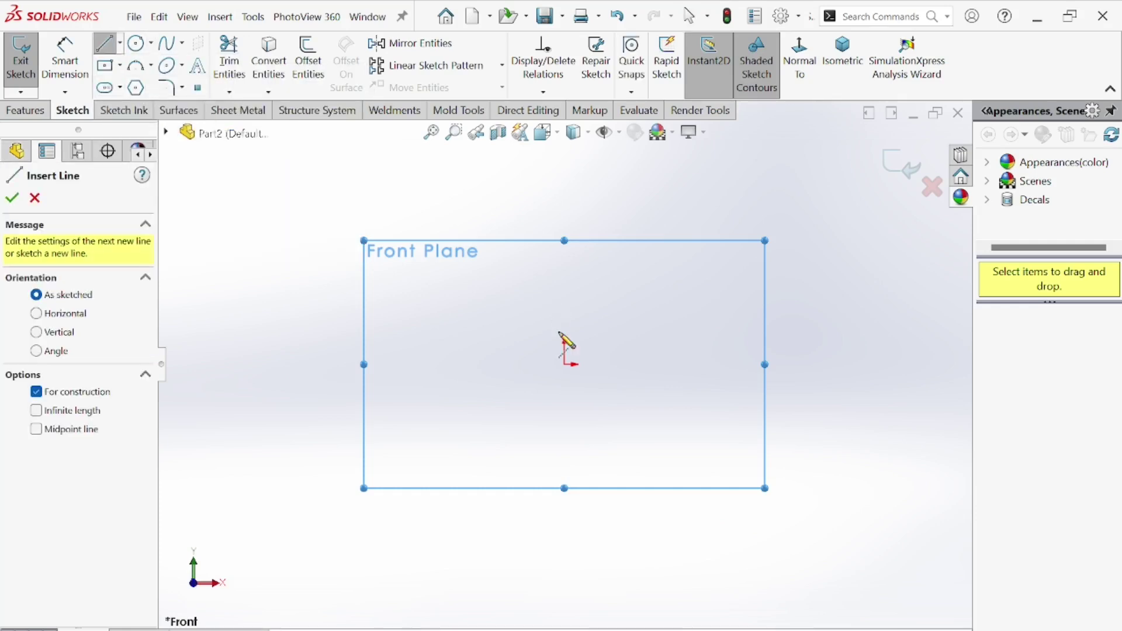
left_click(564, 364)
left_click(900, 364)
right_click(827, 263)
left_click(844, 275)
Sketch a stepped seven-line profile above the centerline, rising about 15 mm from the origin and ending at the centerline's far end.
left_click(106, 43)
scroll(508, 292, "down", 1)
scroll(584, 377, "up", 2)
scroll(733, 477, "down", 3)
left_click(499, 379)
left_click(499, 336)
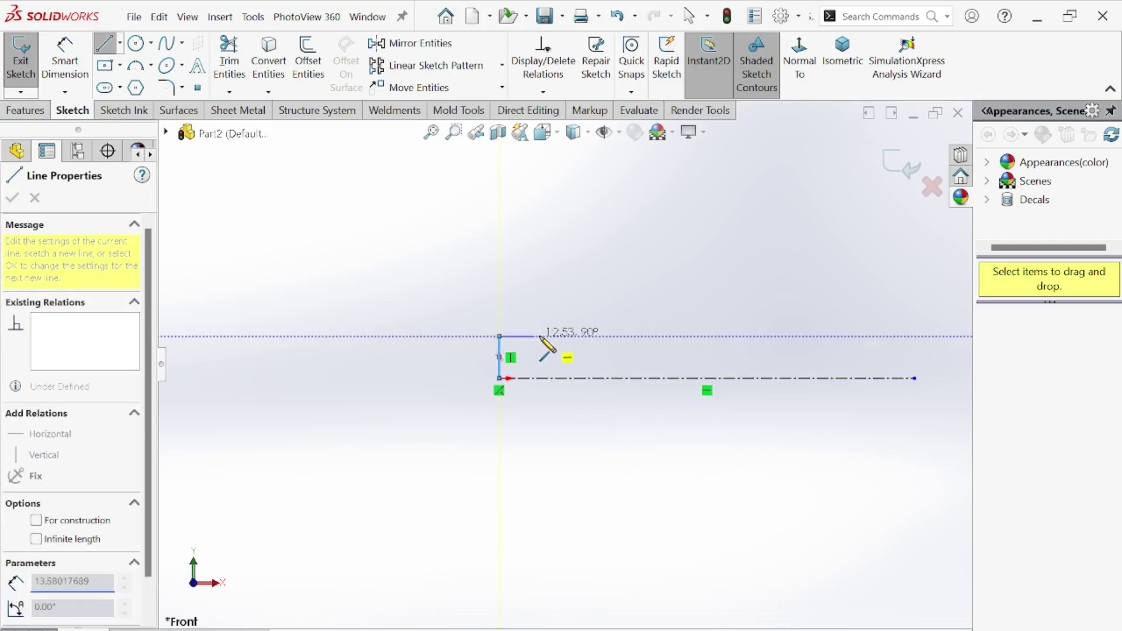
left_click(554, 336)
left_click(553, 303)
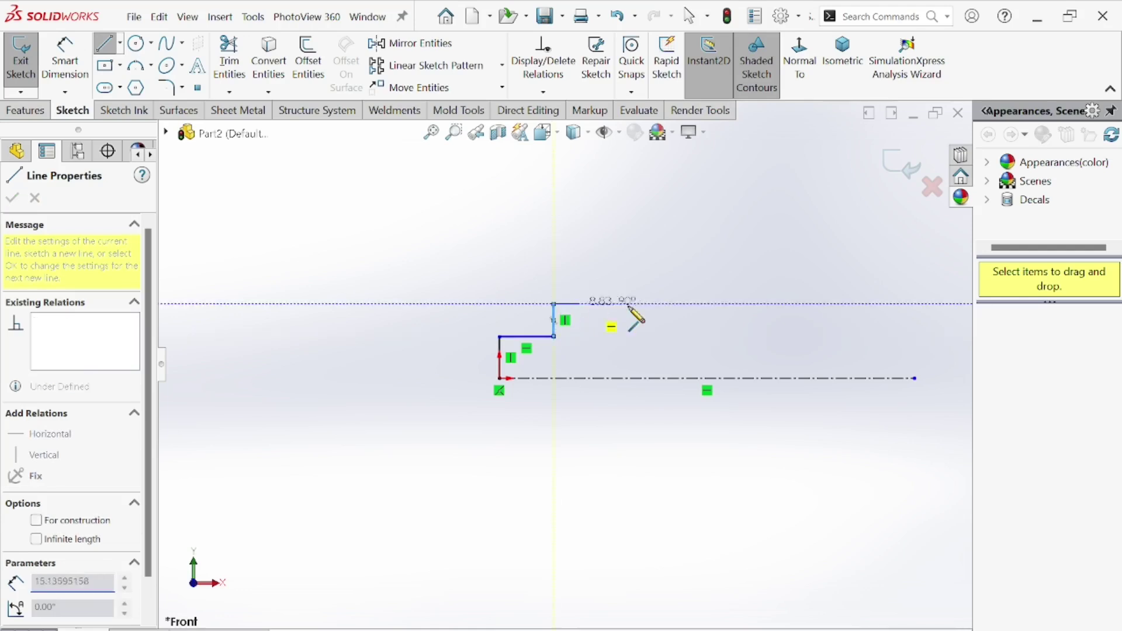
left_click(862, 303)
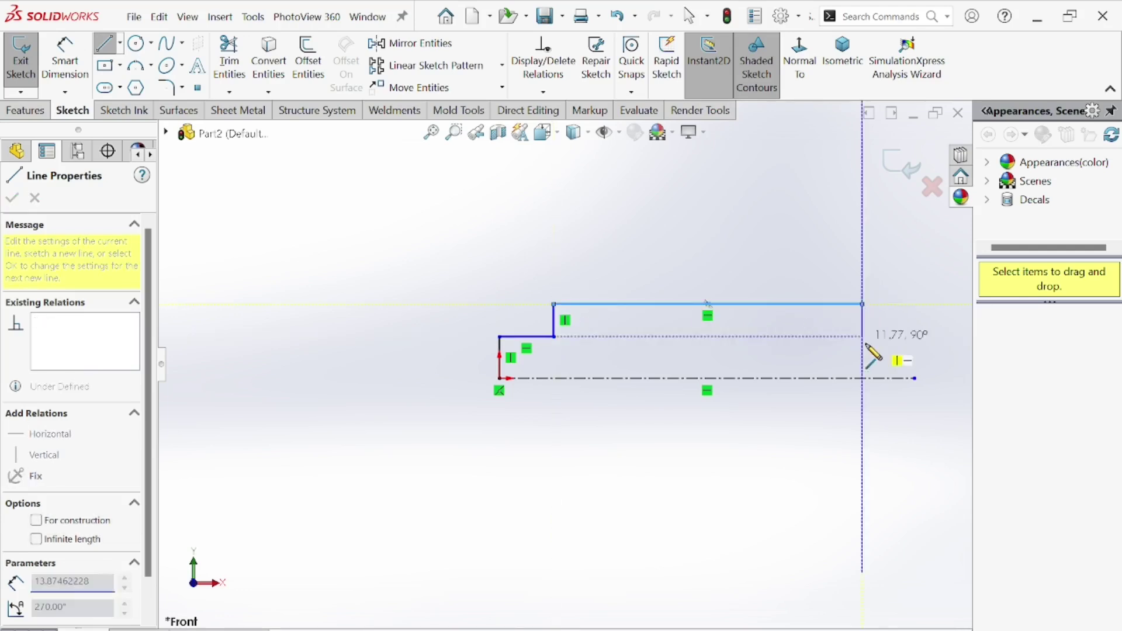
left_click(862, 336)
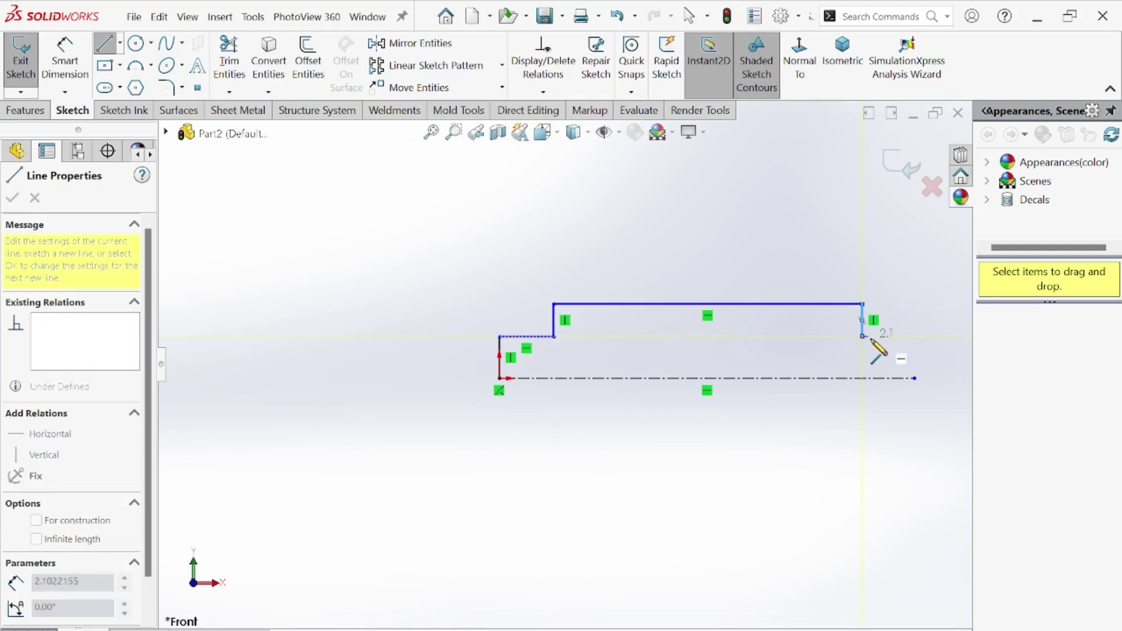
left_click(914, 336)
left_click(915, 378)
key("Escape")
key("Escape")
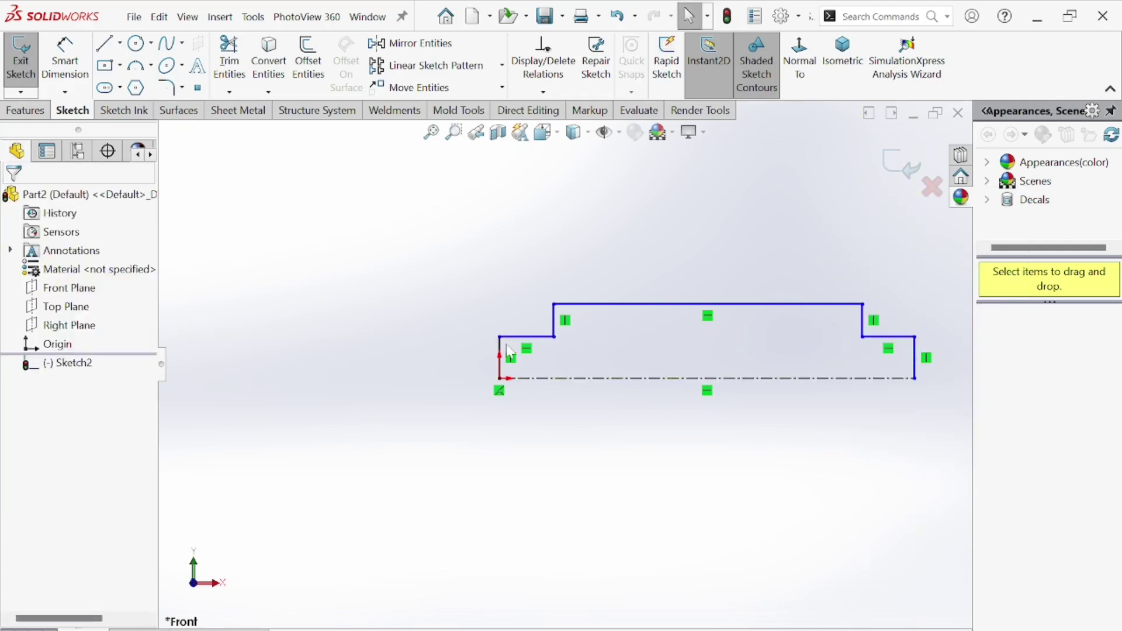
left_click(876, 337)
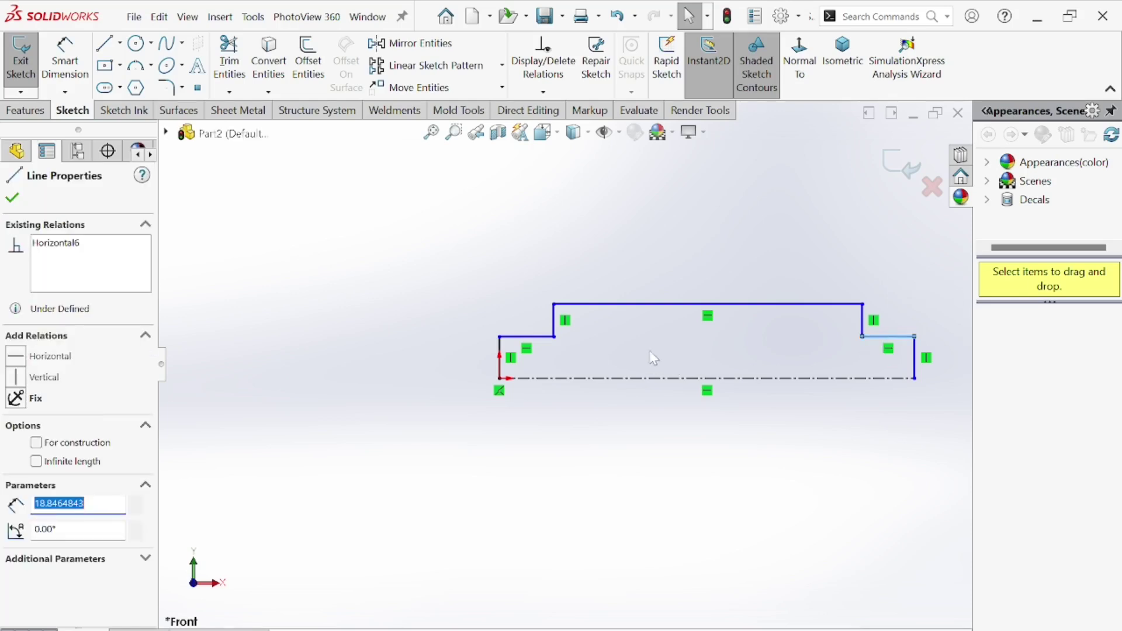
left_click(541, 338, "ctrl")
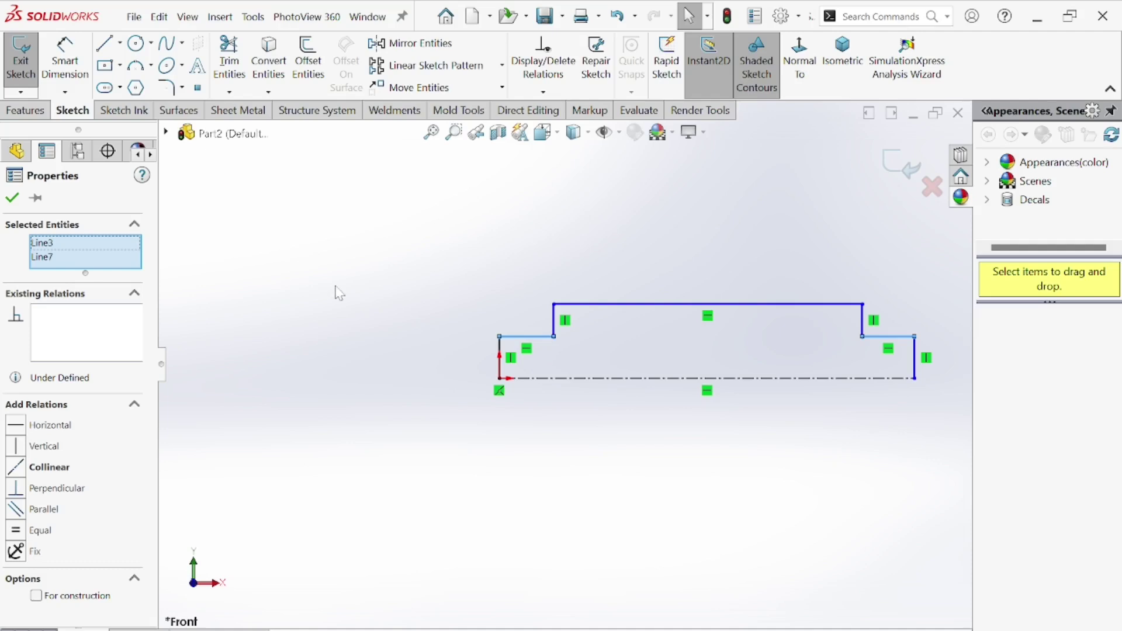
Dimension the vertical end line at the origin to 5 mm and the adjacent shoulder step to 2 mm.
left_click(65, 59)
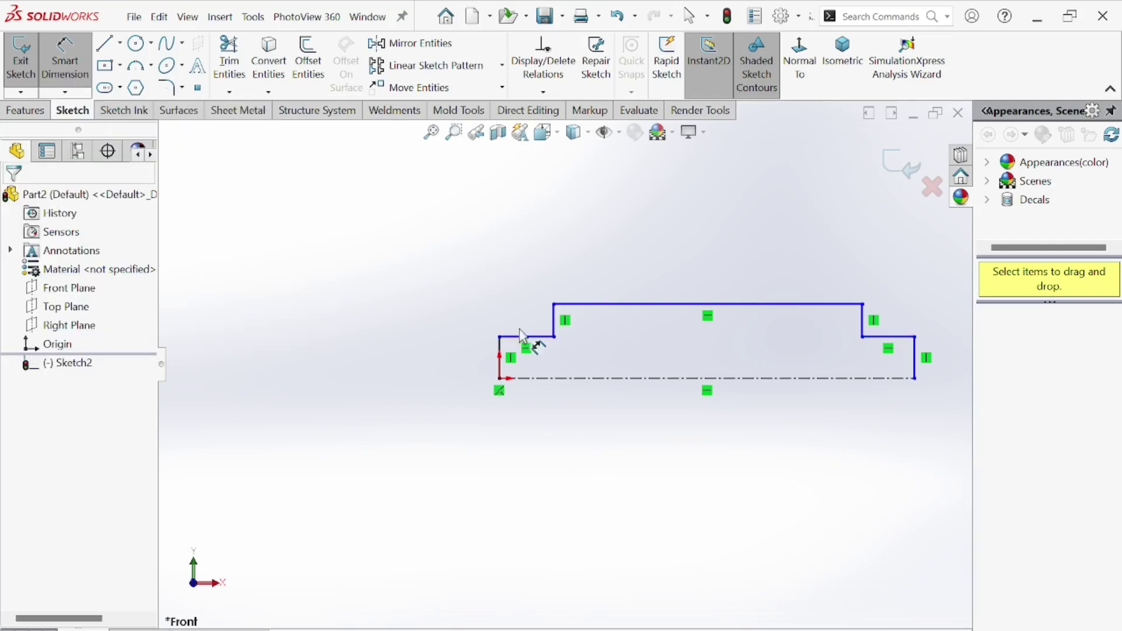
left_click(500, 358)
left_click(450, 375)
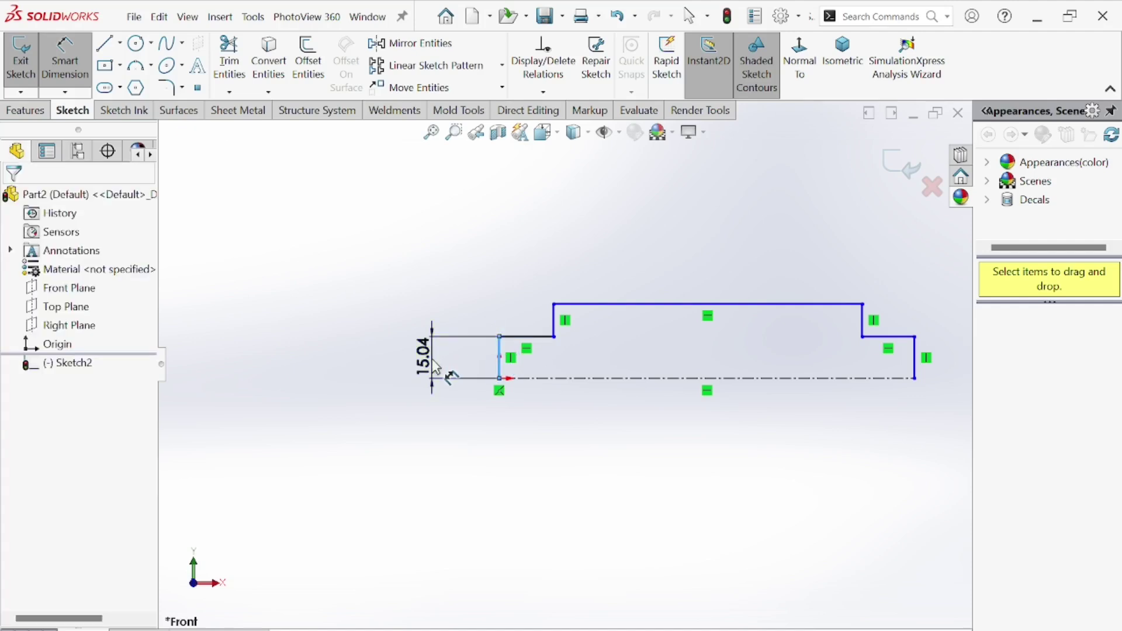
type("5")
key("Return")
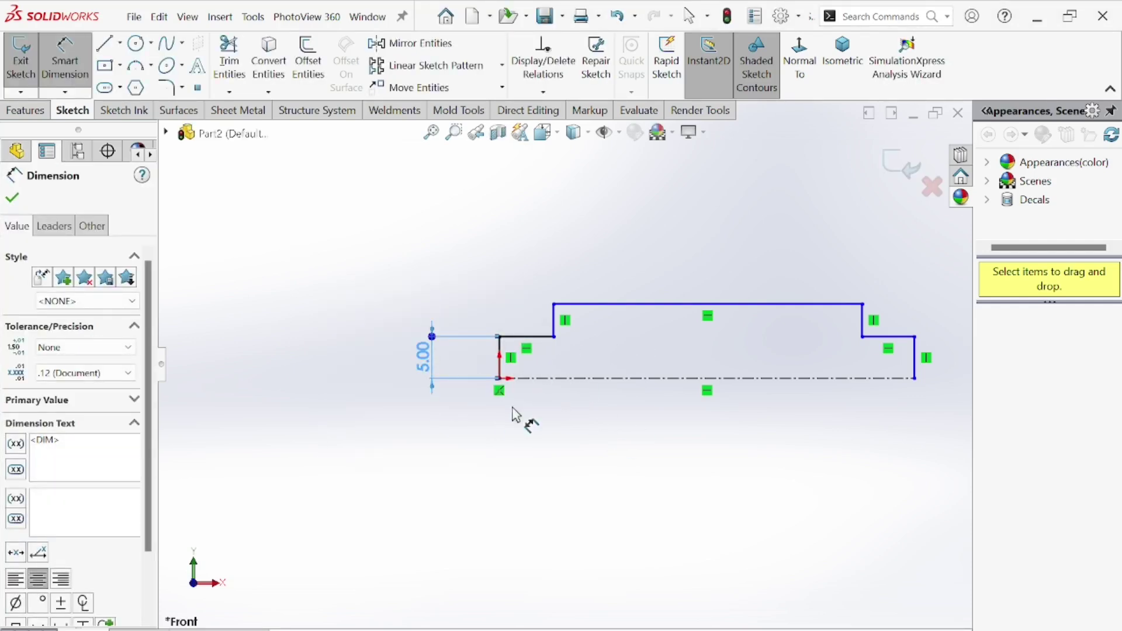
left_click(555, 321)
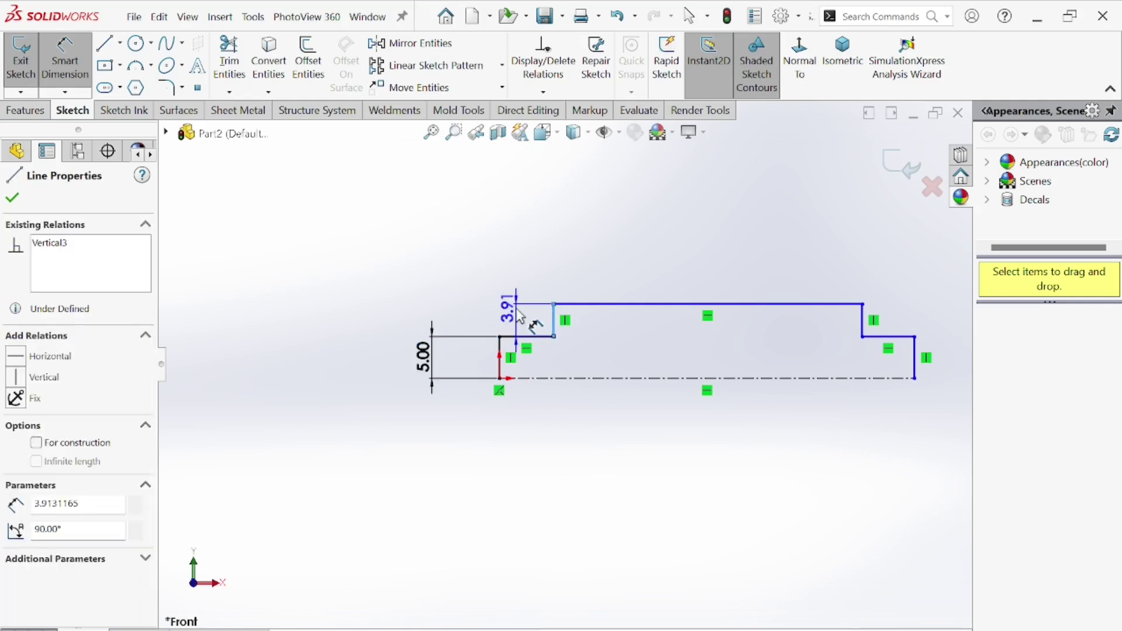
left_click(519, 314)
type("2")
key("Return")
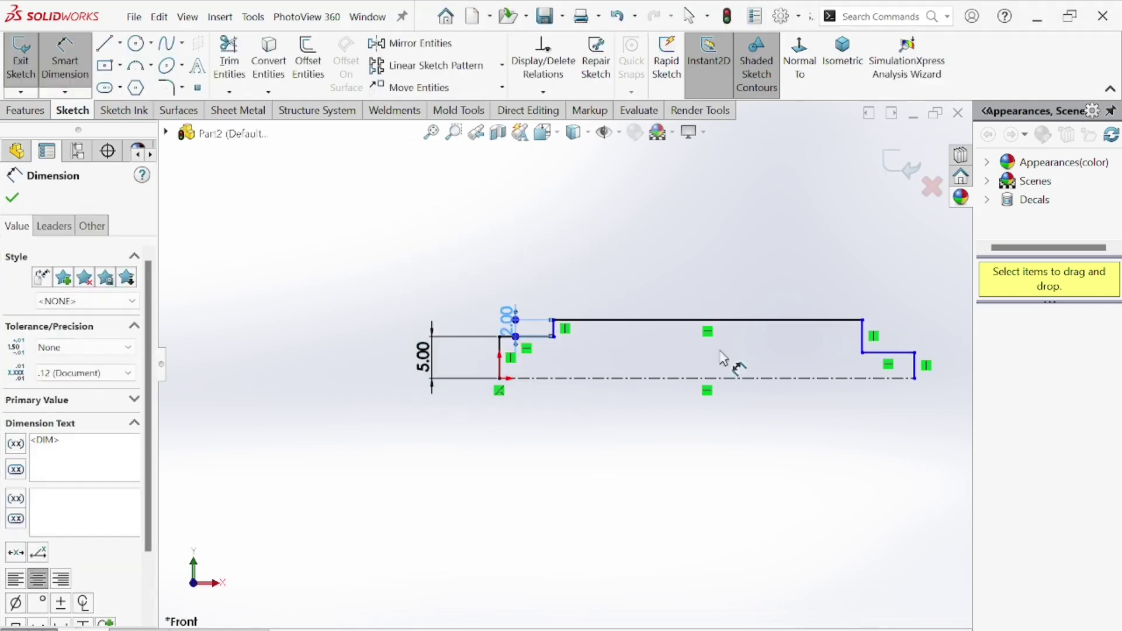
Dimension the far shoulder step to 2 mm and add a reference dimension to the far vertical end line.
scroll(787, 367, "down", 2)
left_click(824, 331)
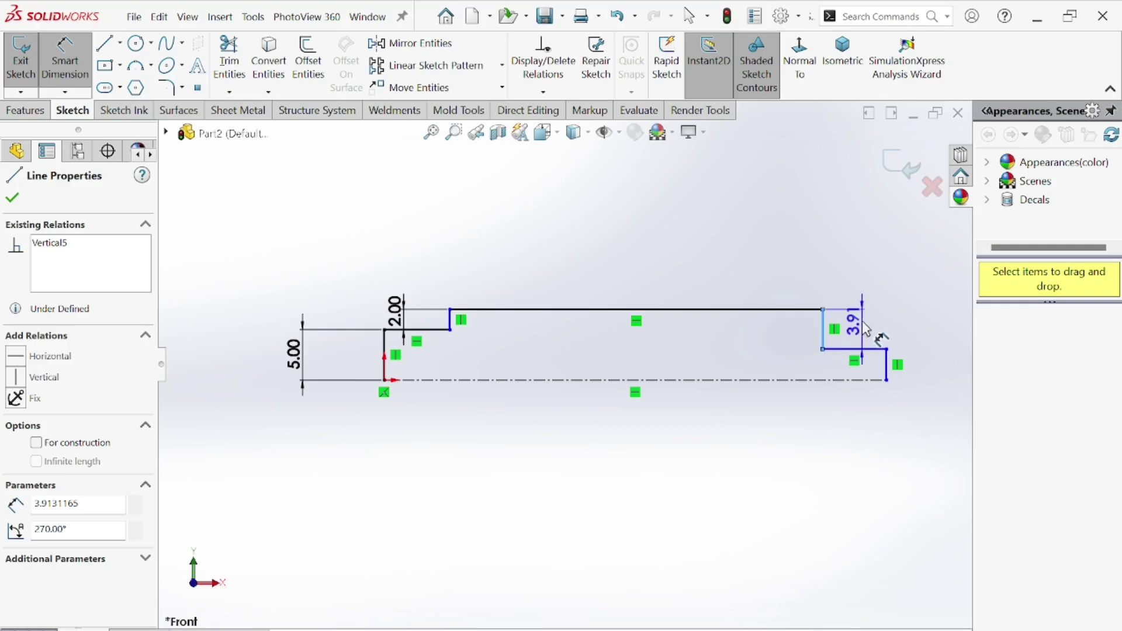
left_click(867, 327)
type("2")
key("Return")
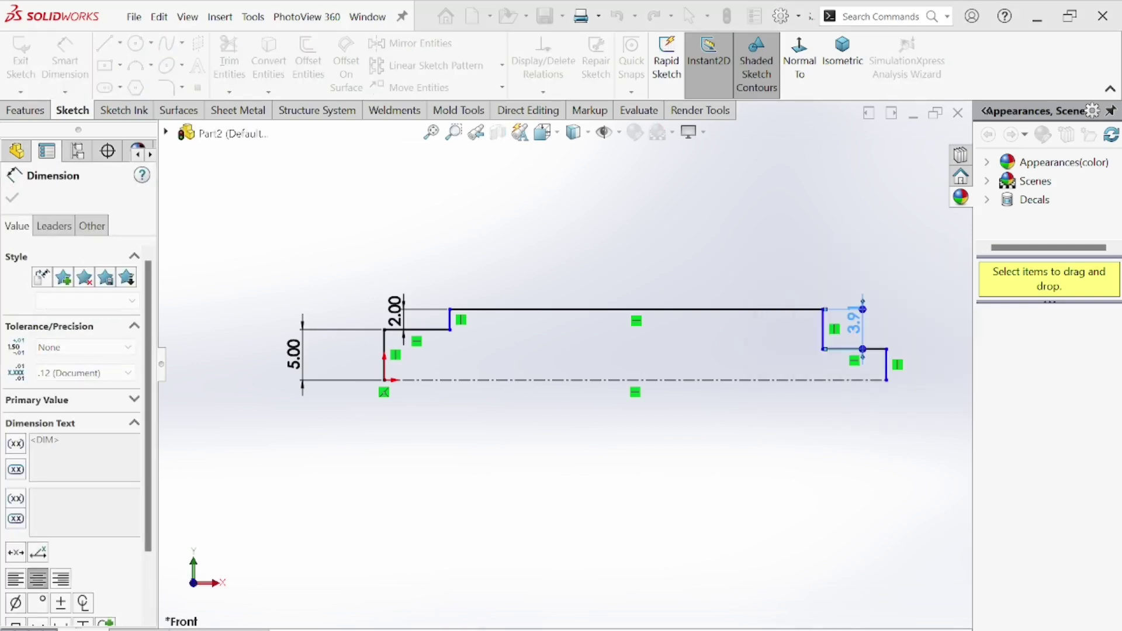
left_click(888, 366)
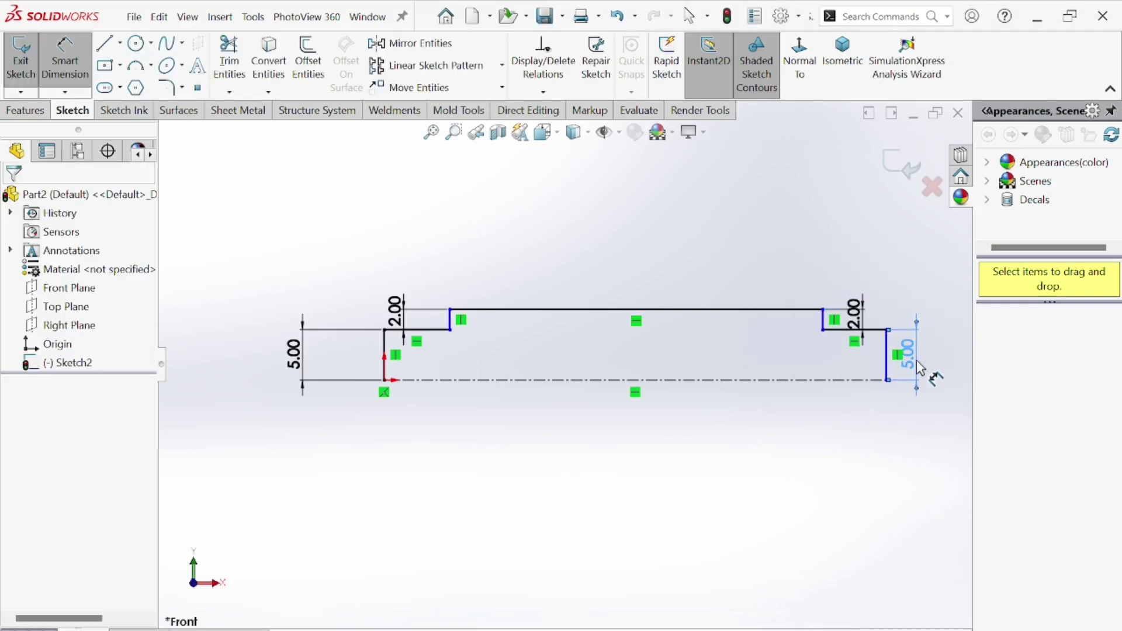
left_click(914, 352)
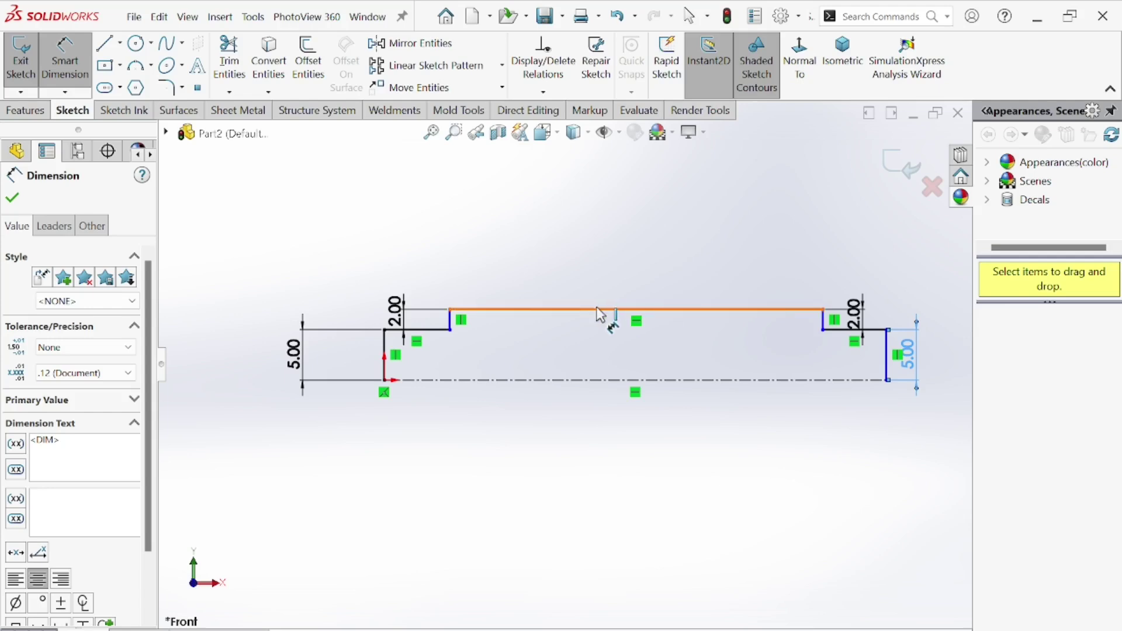
Dimension the long upper horizontal line of the profile to 50 mm.
left_click(638, 309)
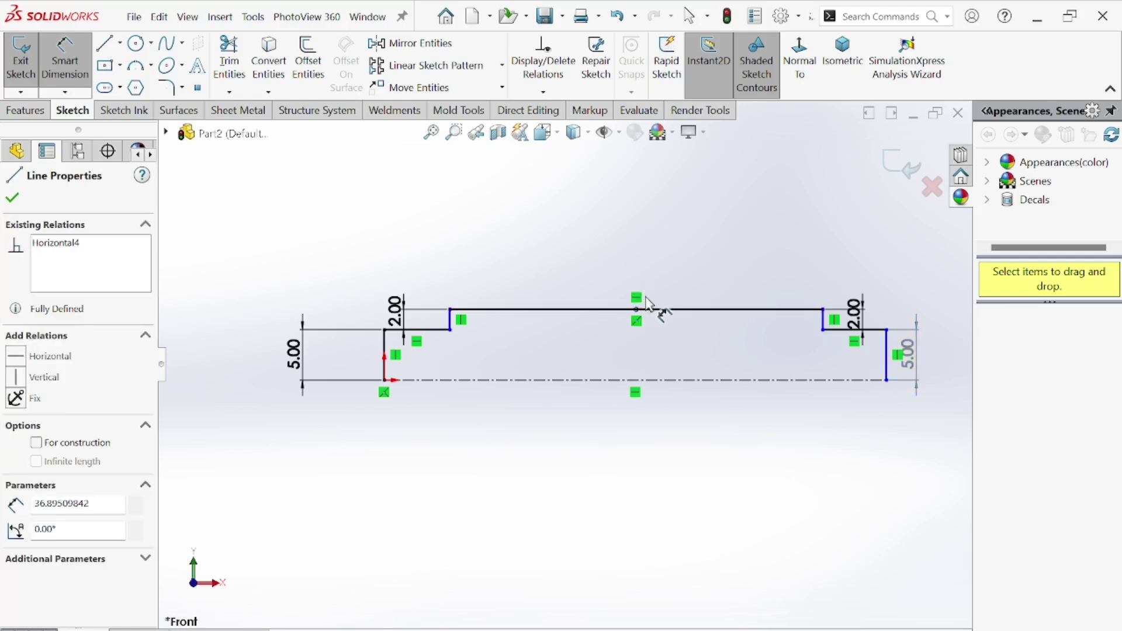
left_click(657, 309)
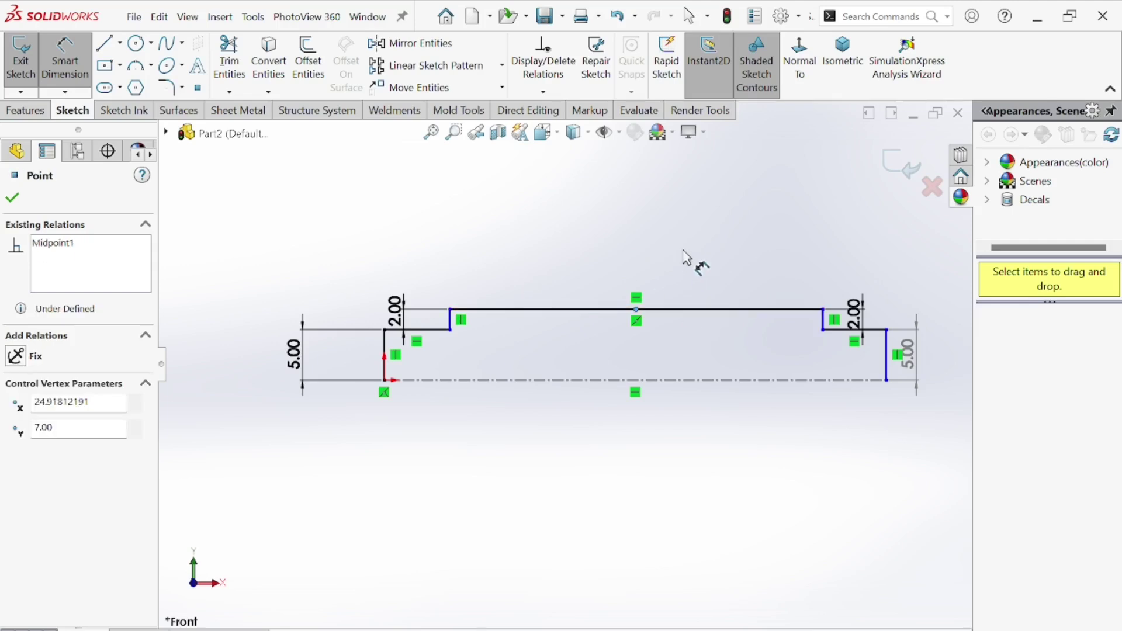
left_click(634, 250)
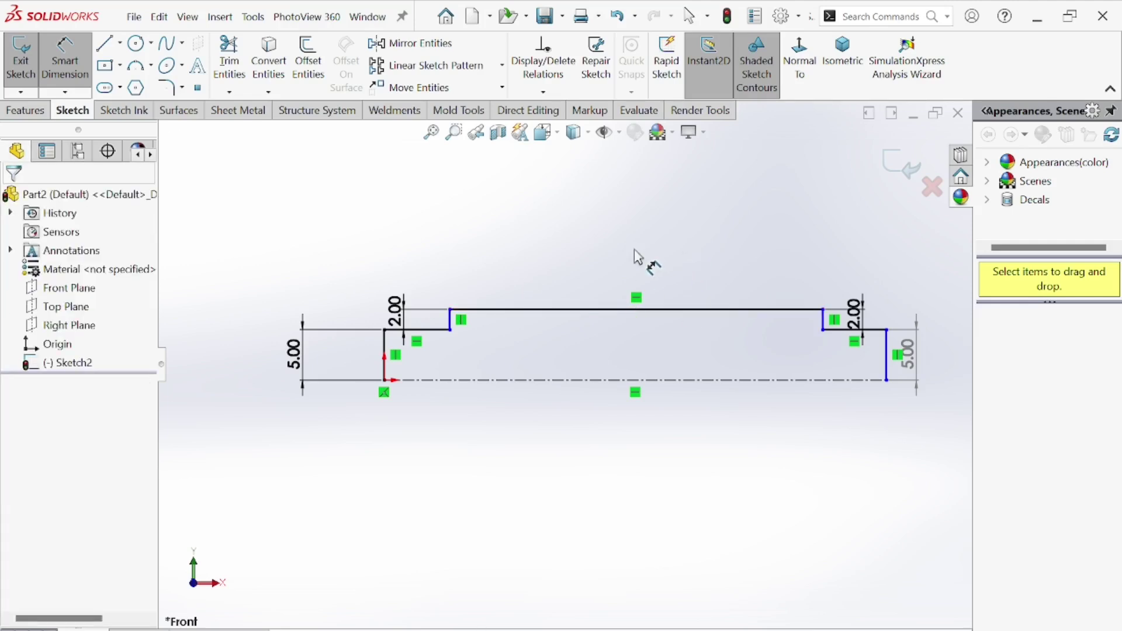
left_click(680, 310)
left_click(661, 265)
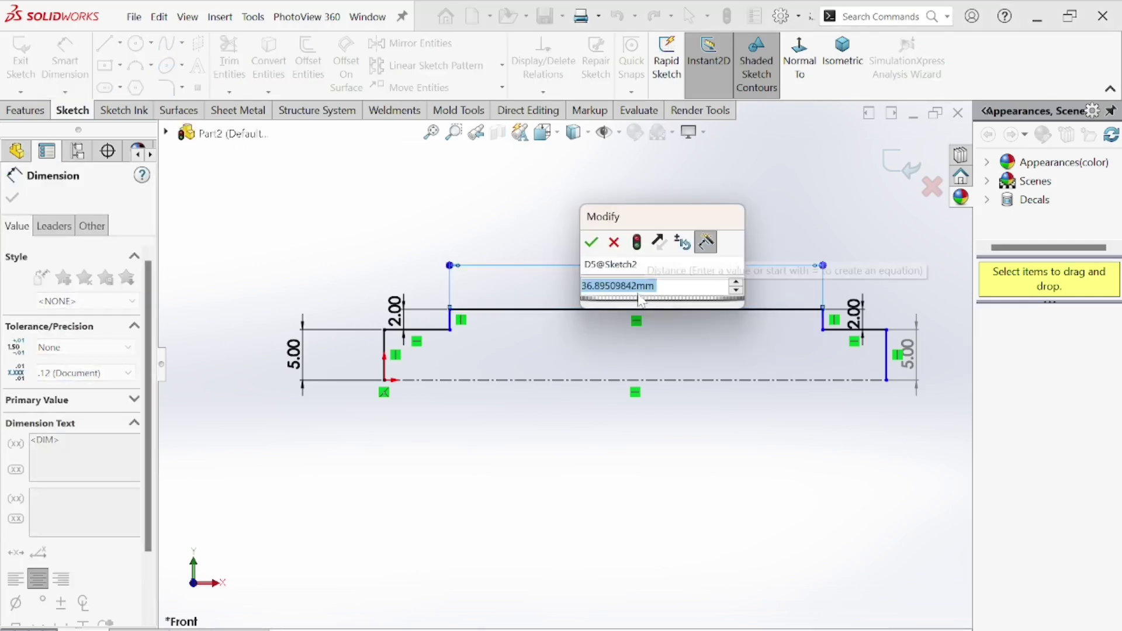
type("50")
key("Return")
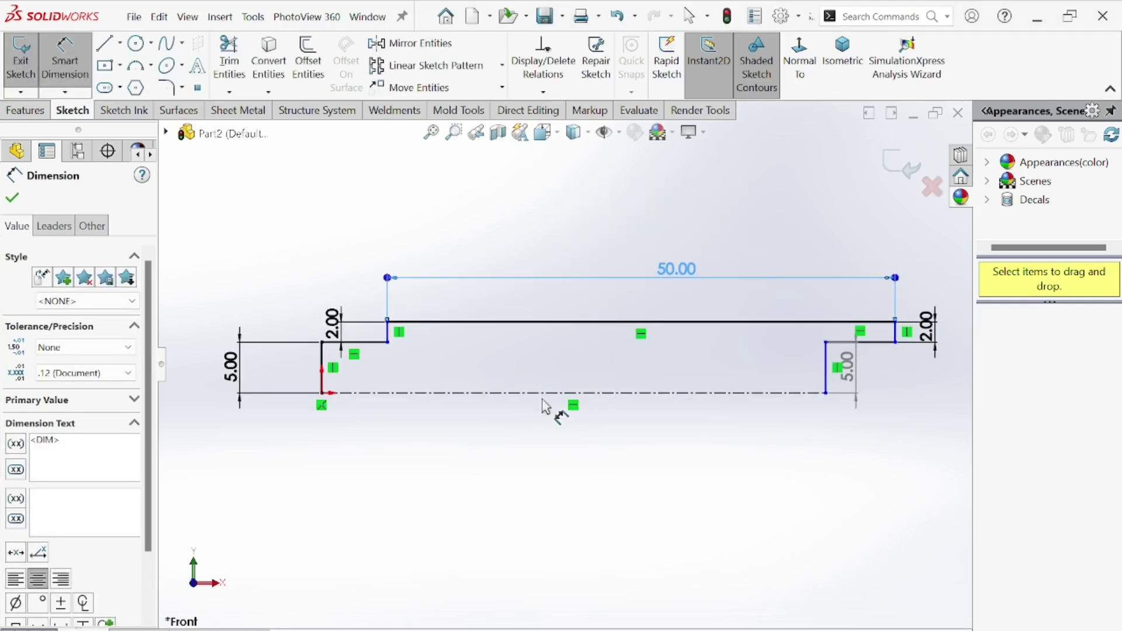
left_click(13, 198)
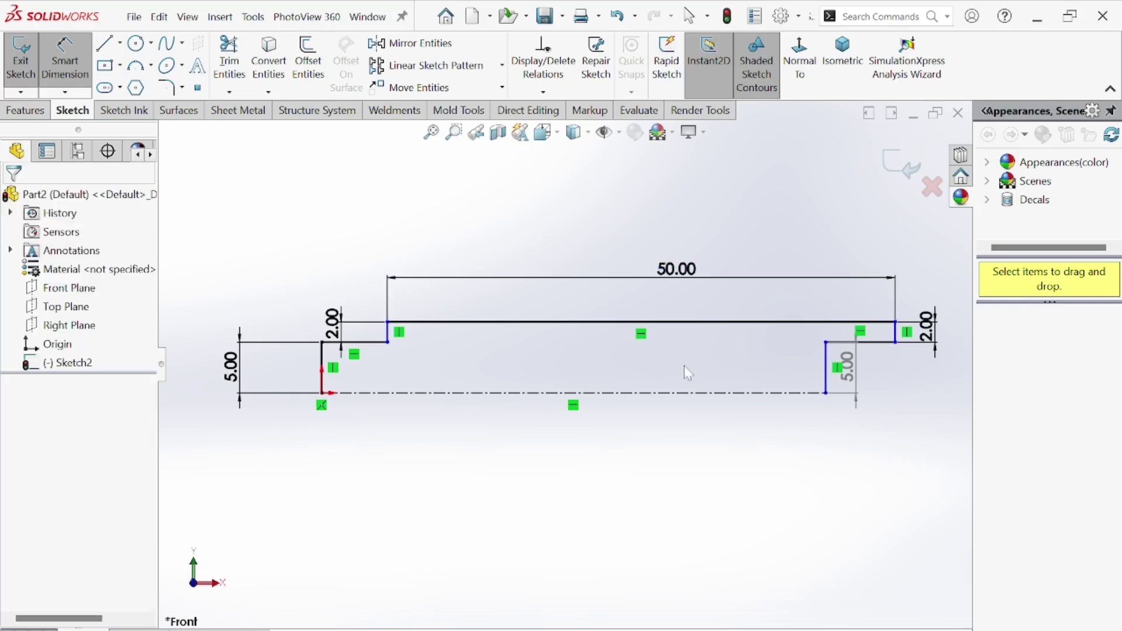
Move the profile's far vertical end line outward along the centerline so it lies beyond the far shoulder step.
left_click_drag(827, 383, 954, 380)
scroll(637, 390, "up", 3)
scroll(773, 369, "down", 5)
left_click_drag(732, 368, 785, 369)
scroll(689, 349, "up", 2)
scroll(695, 350, "down", 1)
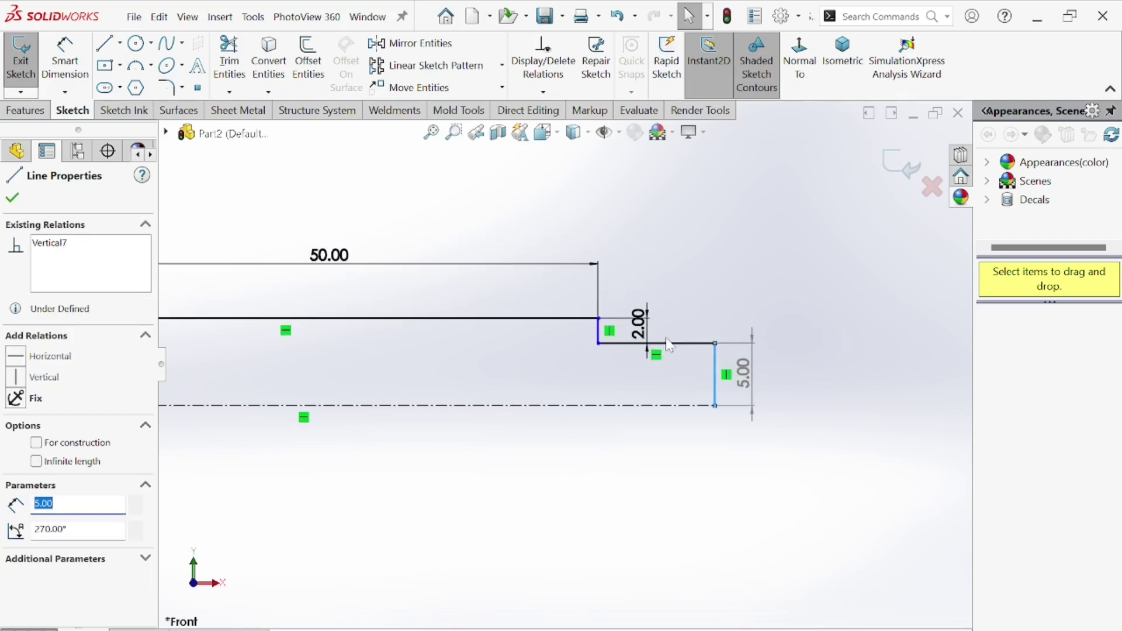
scroll(667, 342, "up", 2)
scroll(534, 375, "up", 3)
scroll(412, 365, "down", 5)
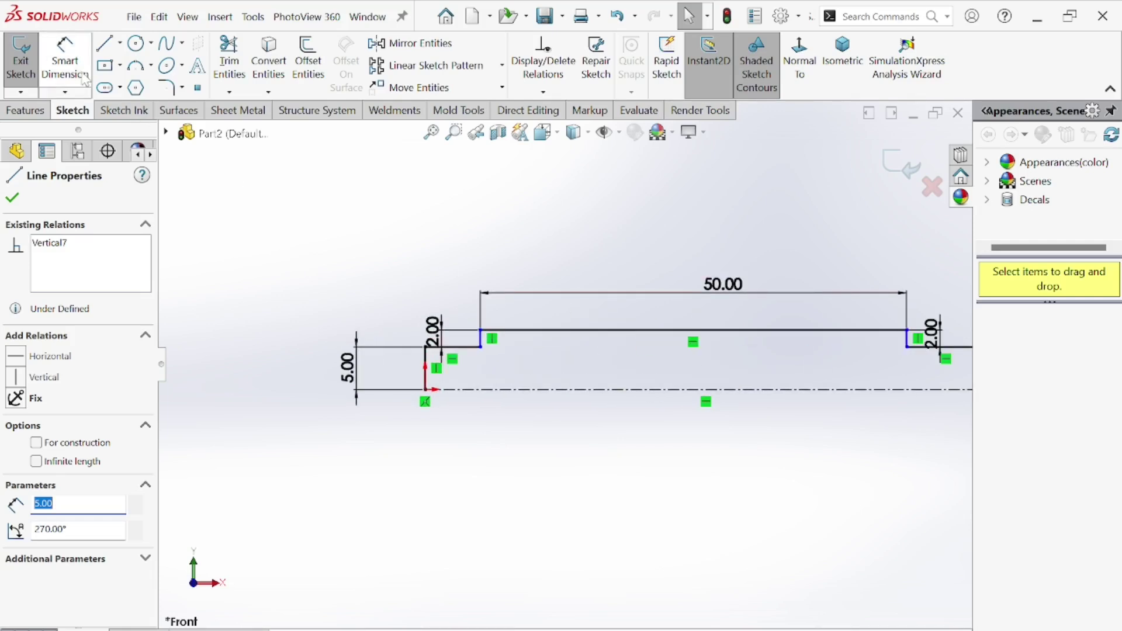
Dimension the short horizontal line next to the origin to 7 mm.
left_click(64, 59)
left_click(451, 347)
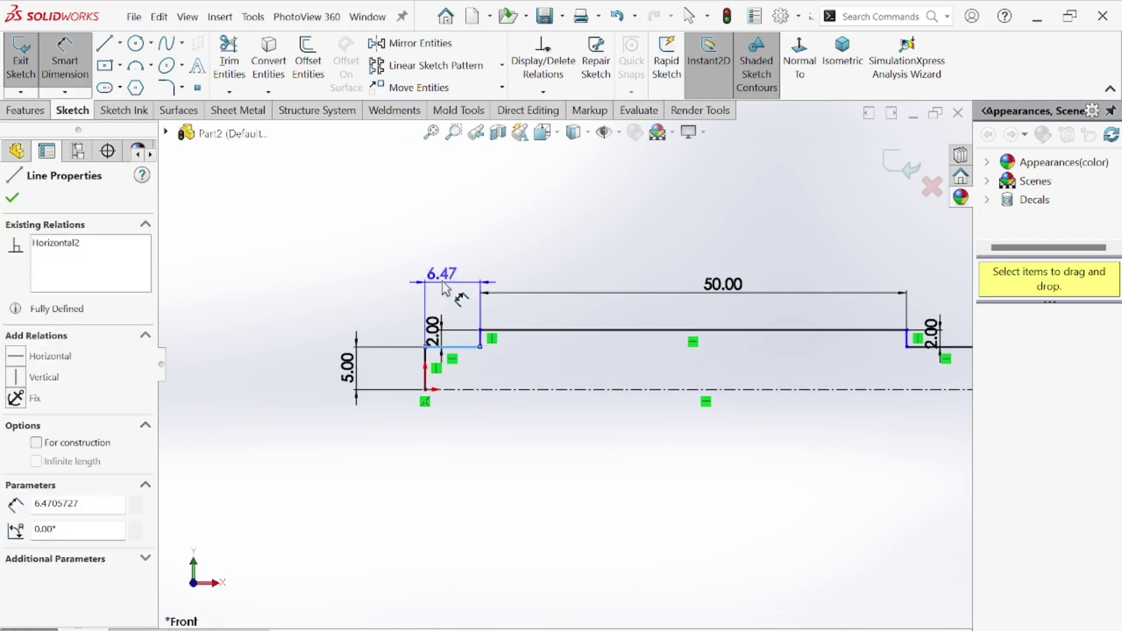
left_click(448, 284)
type("7")
key("Return")
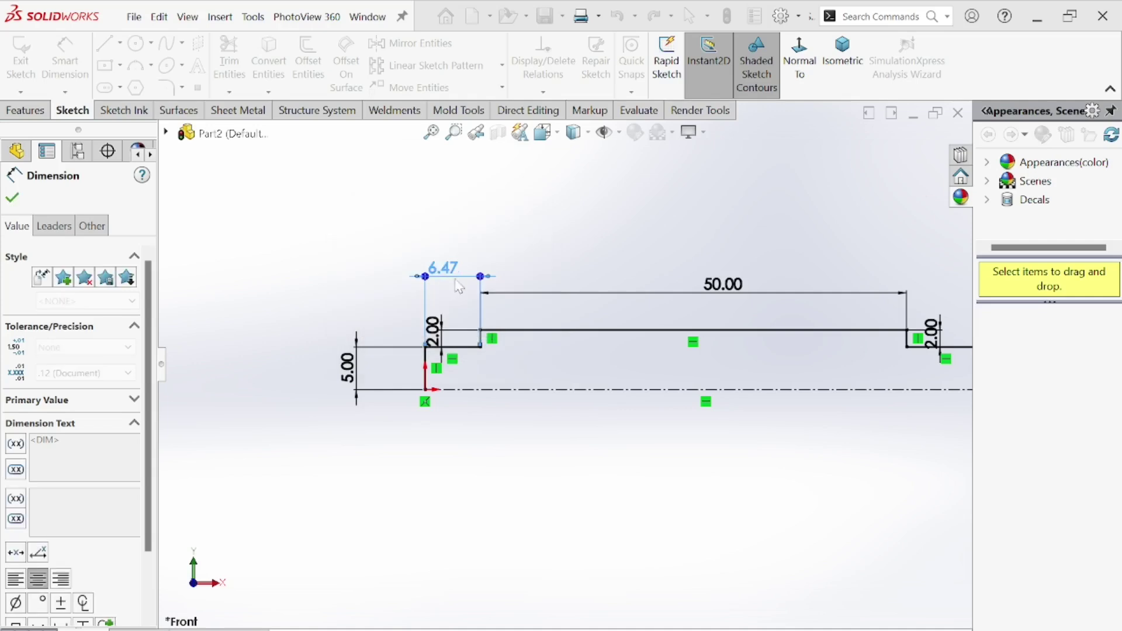
Dimension the short horizontal line at the profile's far end to 7 mm and finish dimensioning.
scroll(640, 374, "up", 2)
scroll(792, 360, "down", 3)
left_click(881, 383)
left_click(871, 360)
left_click(926, 293)
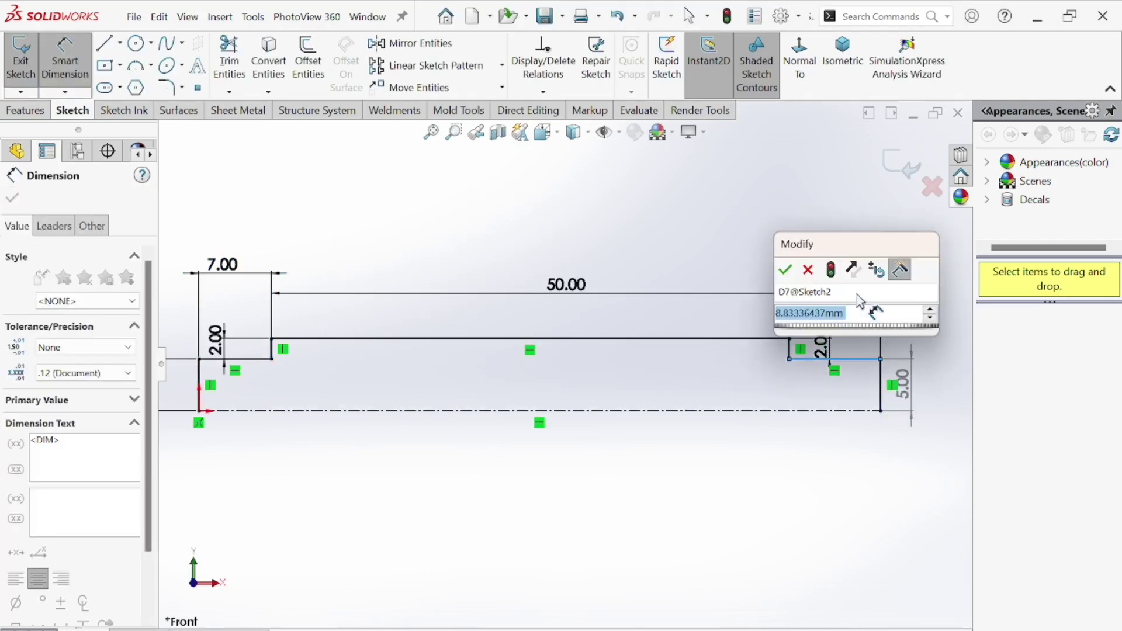
type("7")
key("Return")
scroll(527, 349, "up", 3)
scroll(725, 335, "down", 2)
scroll(444, 435, "up", 3)
scroll(453, 350, "down", 1)
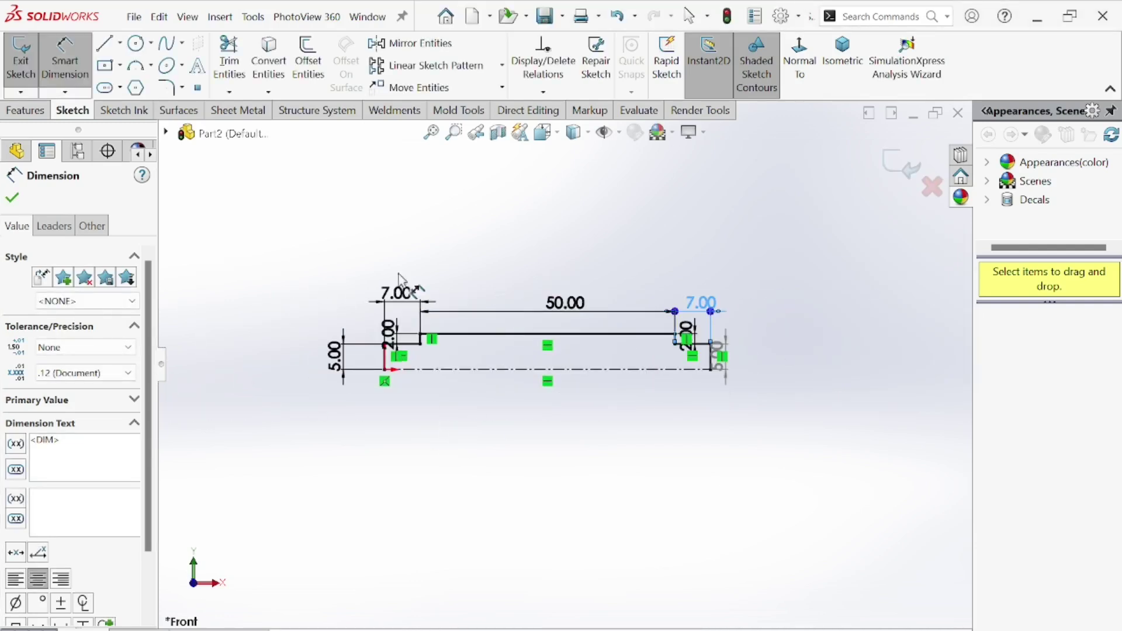
scroll(462, 386, "down", 2)
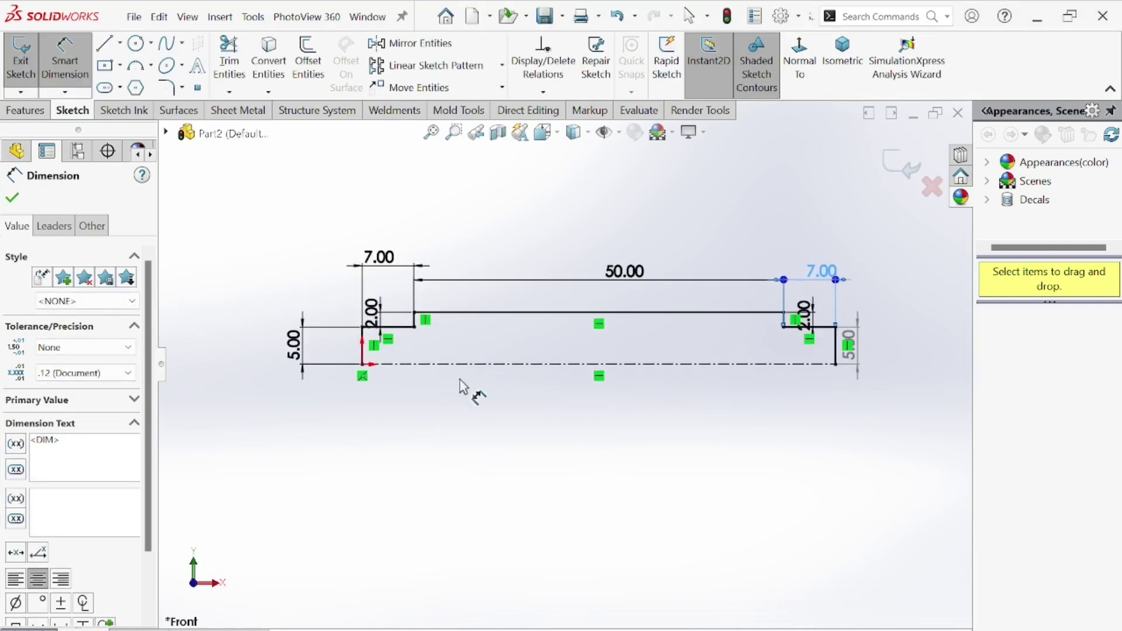
left_click(13, 200)
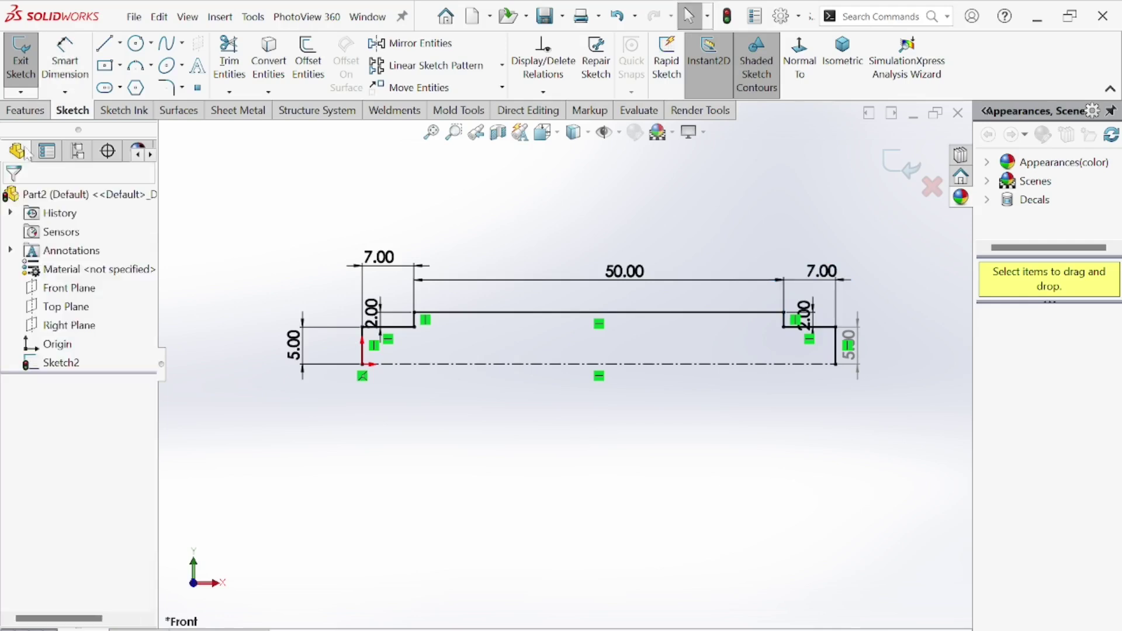
Examine the dimensioned stepped profile from several angles and return to a view normal to the sketch.
left_click(27, 111)
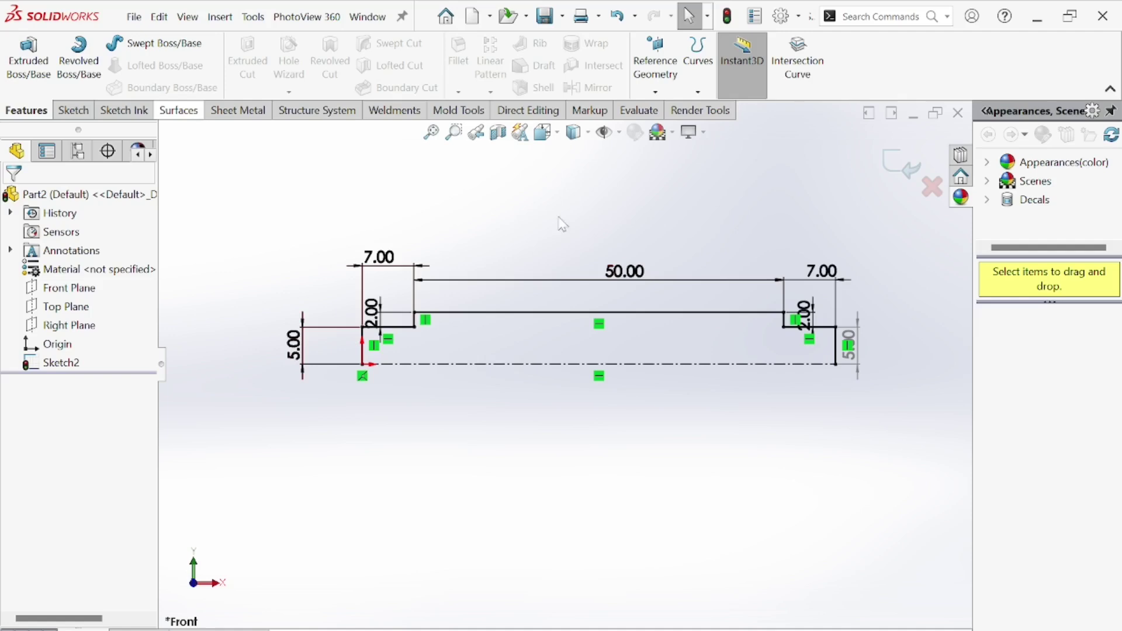
mouse_move(460, 325)
middle_mouse_down()
mouse_move(594, 366)
mouse_move(538, 328)
mouse_move(494, 235)
mouse_move(514, 328)
mouse_move(653, 372)
middle_mouse_up()
mouse_move(466, 359)
middle_mouse_down()
mouse_move(531, 243)
mouse_move(615, 347)
mouse_move(473, 453)
mouse_move(523, 348)
middle_mouse_up()
mouse_move(617, 299)
middle_mouse_down()
mouse_move(691, 254)
mouse_move(529, 354)
middle_mouse_up()
mouse_move(596, 419)
middle_mouse_down()
mouse_move(616, 295)
mouse_move(567, 358)
middle_mouse_up()
scroll(570, 359, "up", 1)
scroll(621, 361, "down", 4)
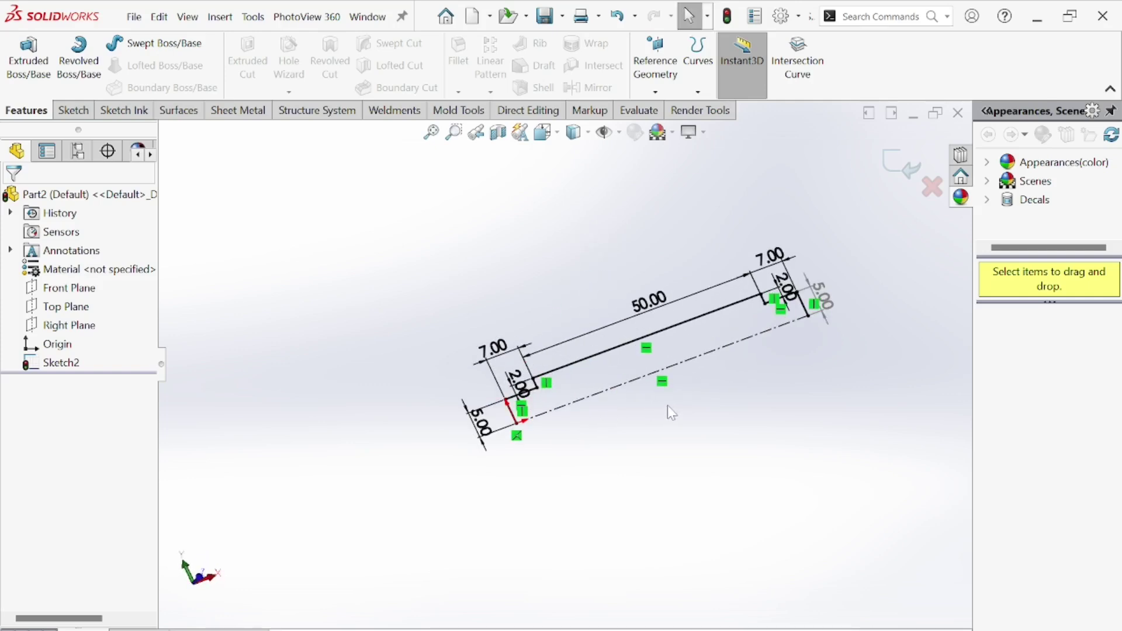
key("space")
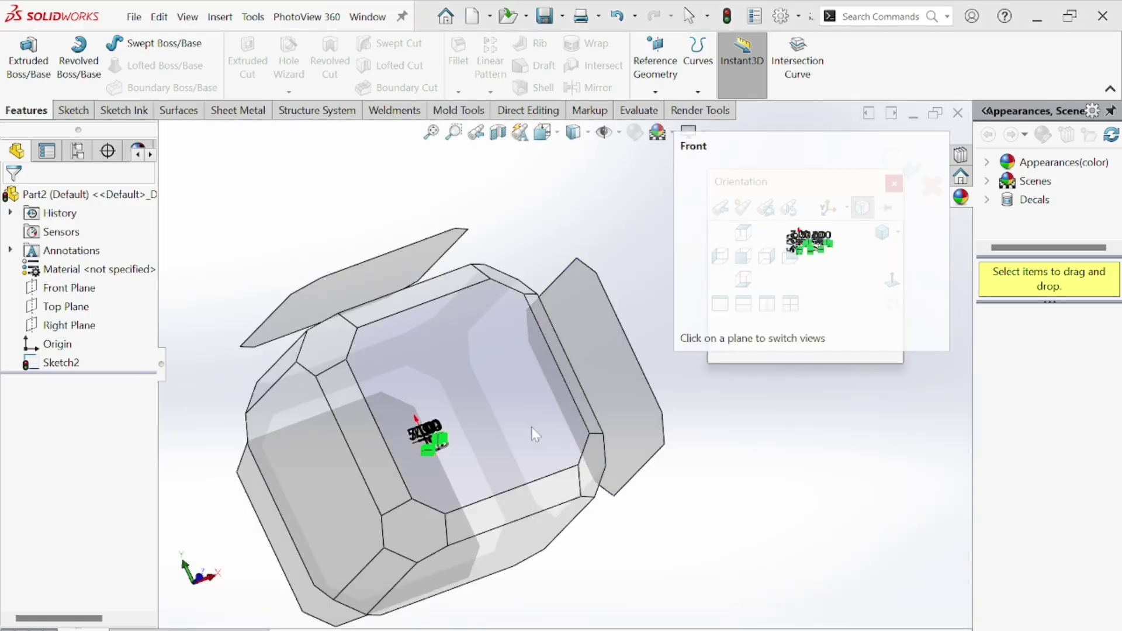
left_click(539, 419)
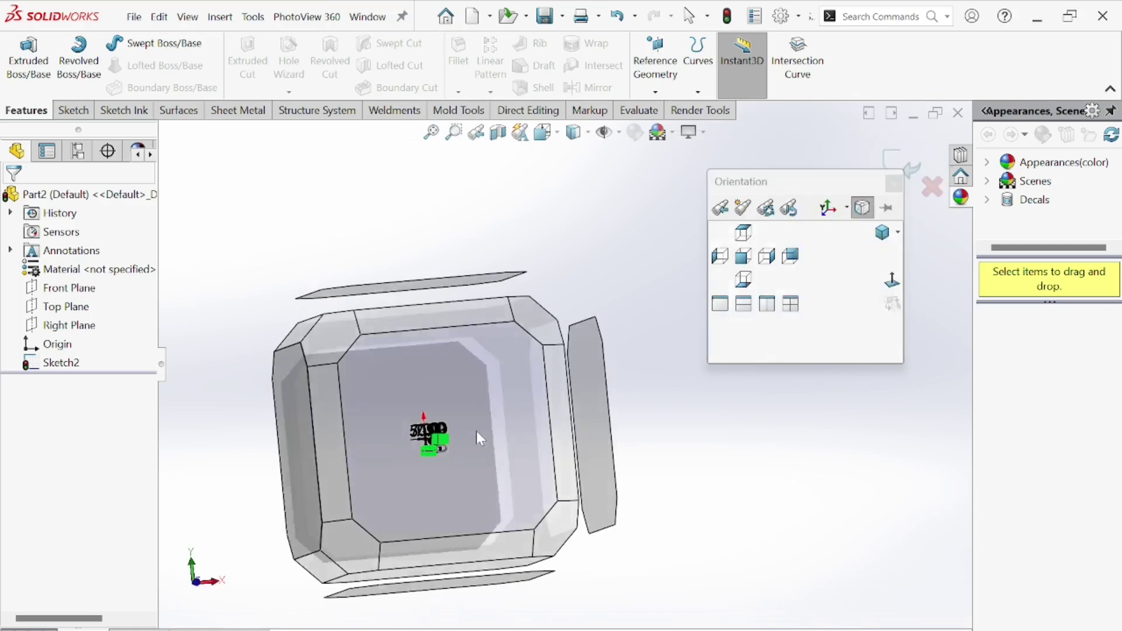
scroll(519, 380, "up", 4)
mouse_move(519, 381)
middle_mouse_down()
mouse_move(594, 457)
mouse_move(587, 393)
mouse_move(359, 283)
middle_mouse_up()
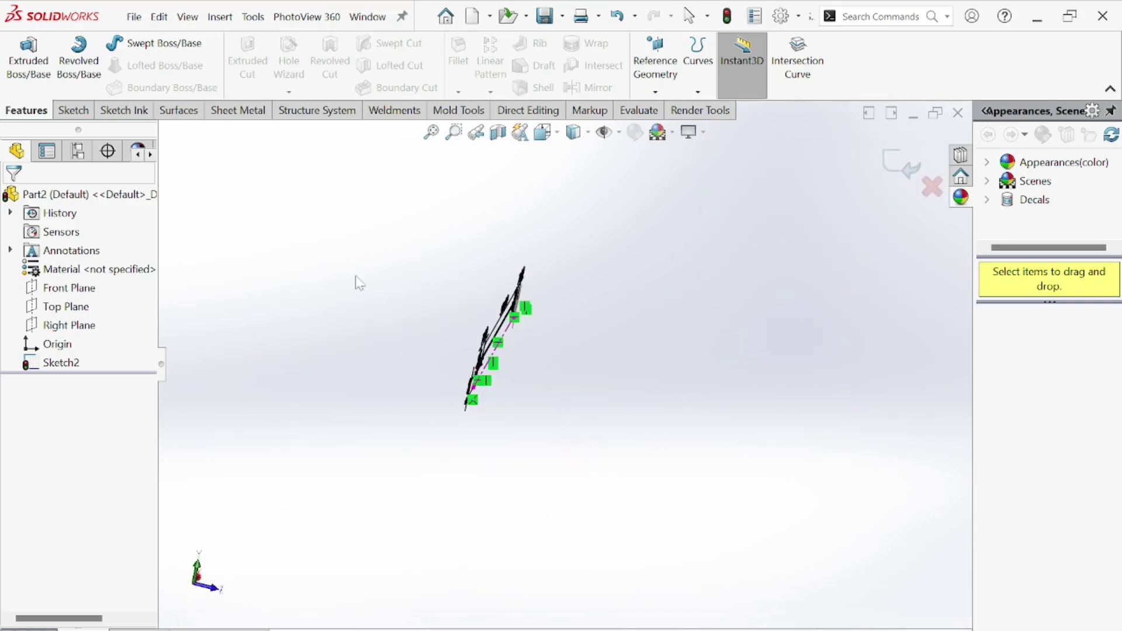
left_click(68, 112)
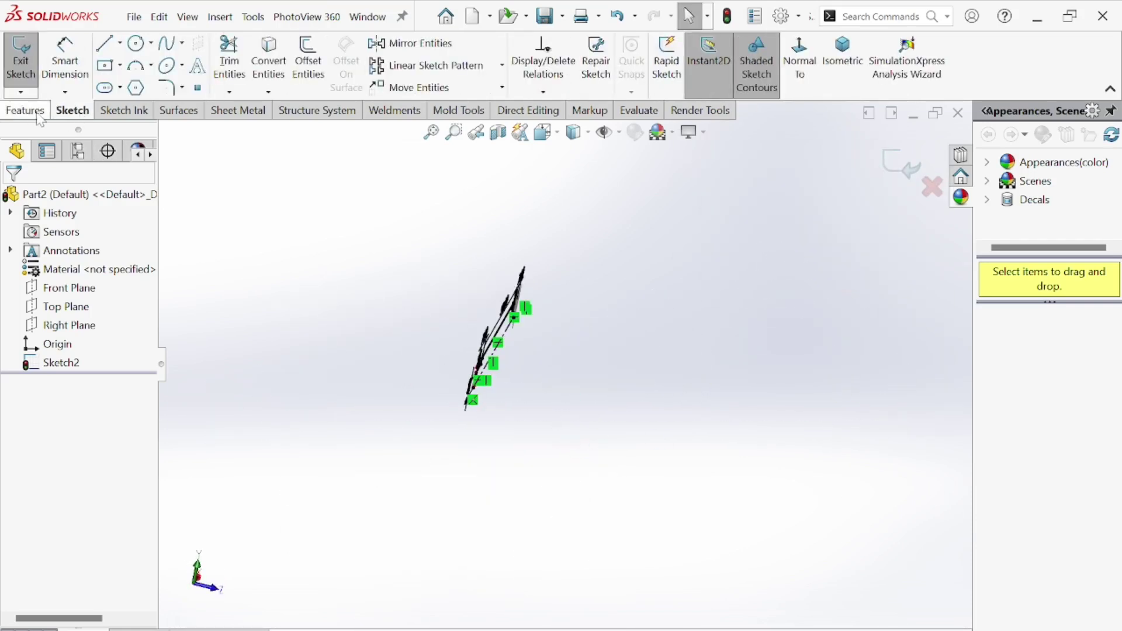
left_click(799, 58)
scroll(536, 419, "down", 3)
scroll(536, 383, "up", 6)
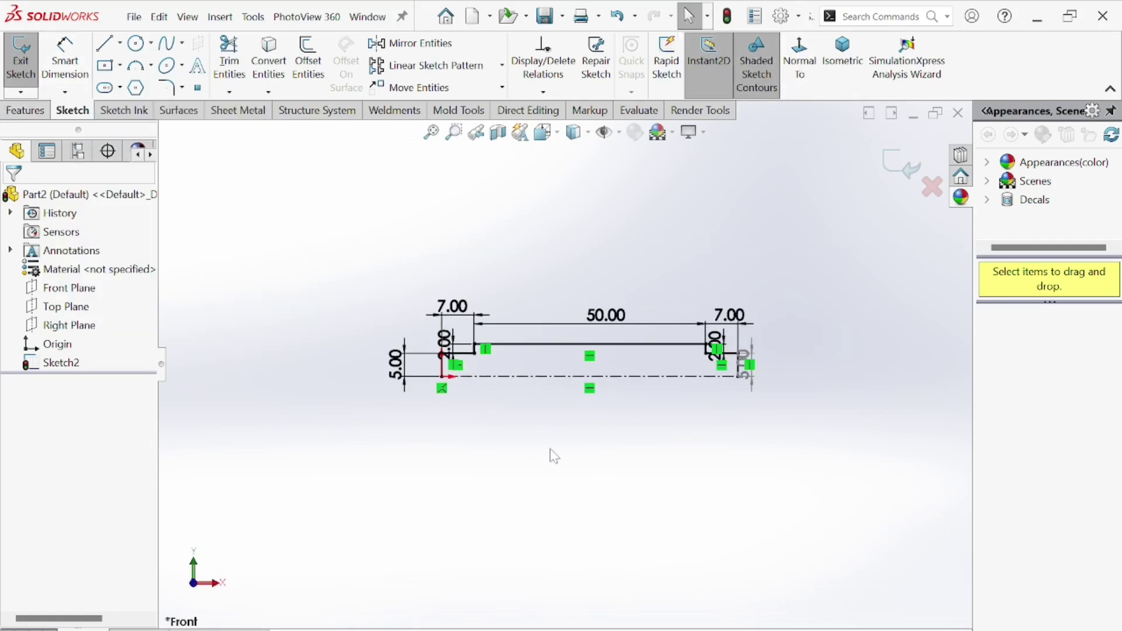
scroll(550, 449, "down", 4)
scroll(353, 308, "up", 7)
scroll(588, 240, "down", 2)
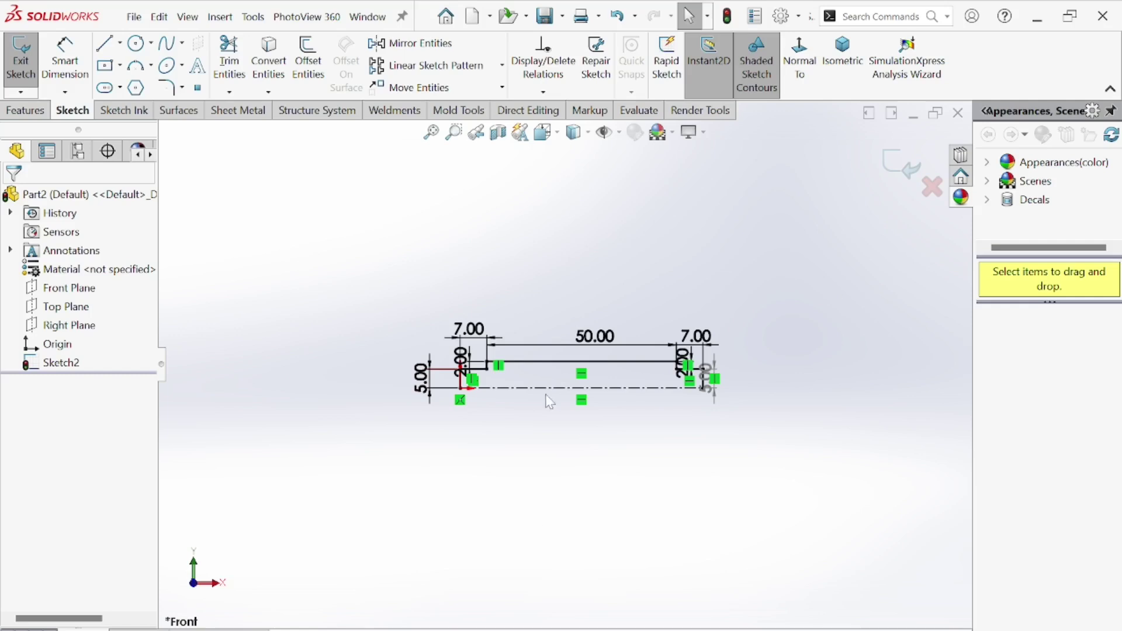
Revolve the stepped profile 360 degrees about the centerline, allowing the open sketch to be closed automatically.
left_click(25, 110)
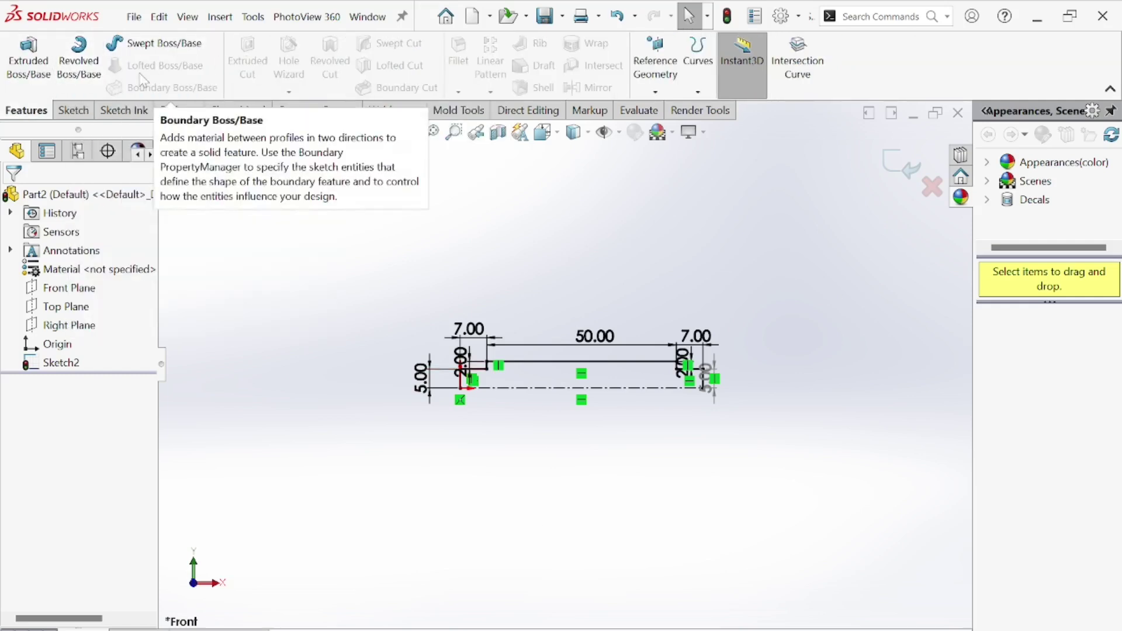
left_click(82, 111)
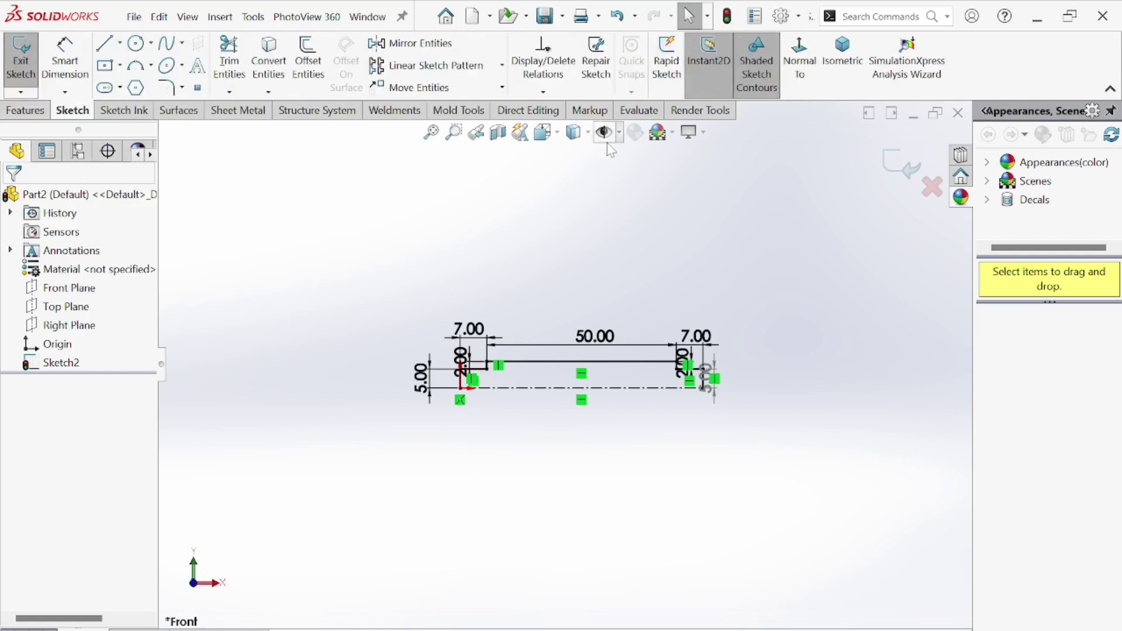
left_click(25, 110)
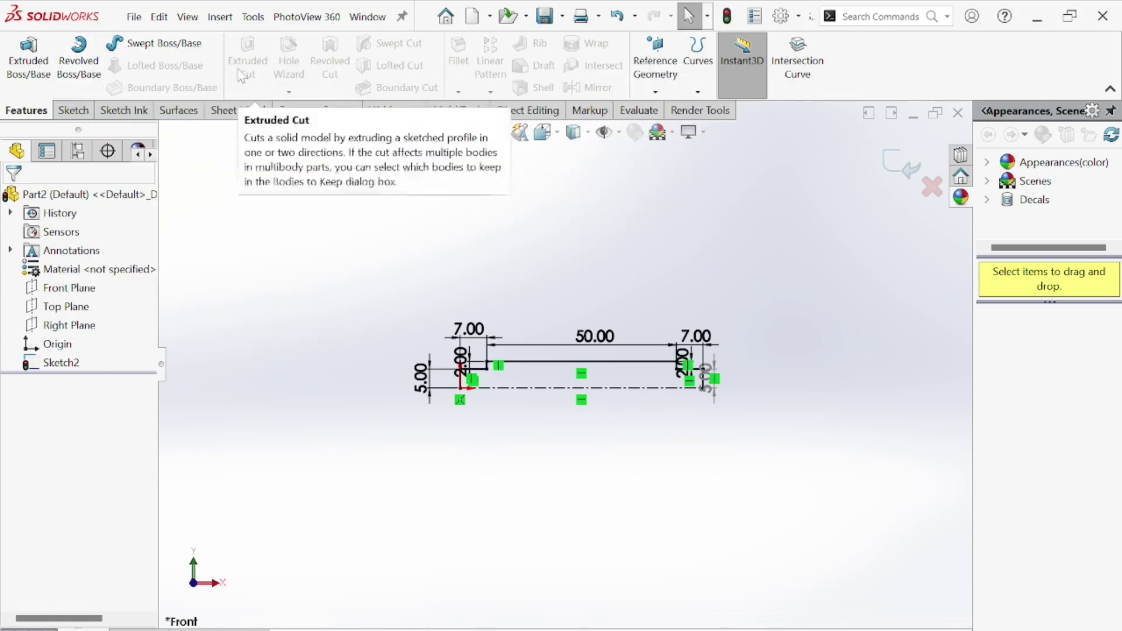
left_click(79, 64)
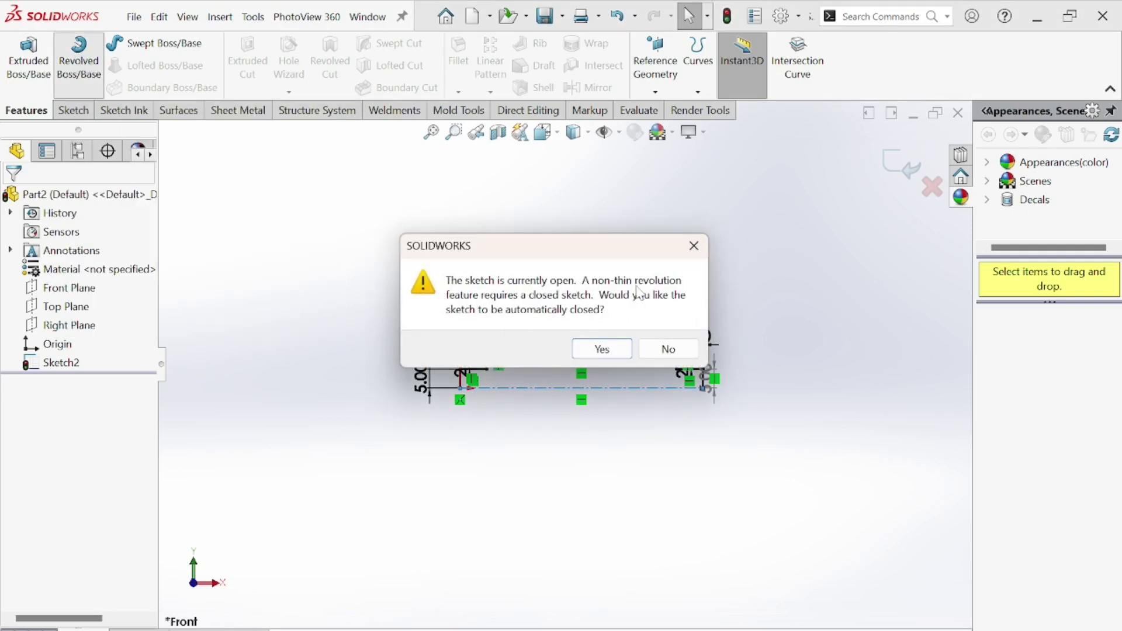
left_click(618, 354)
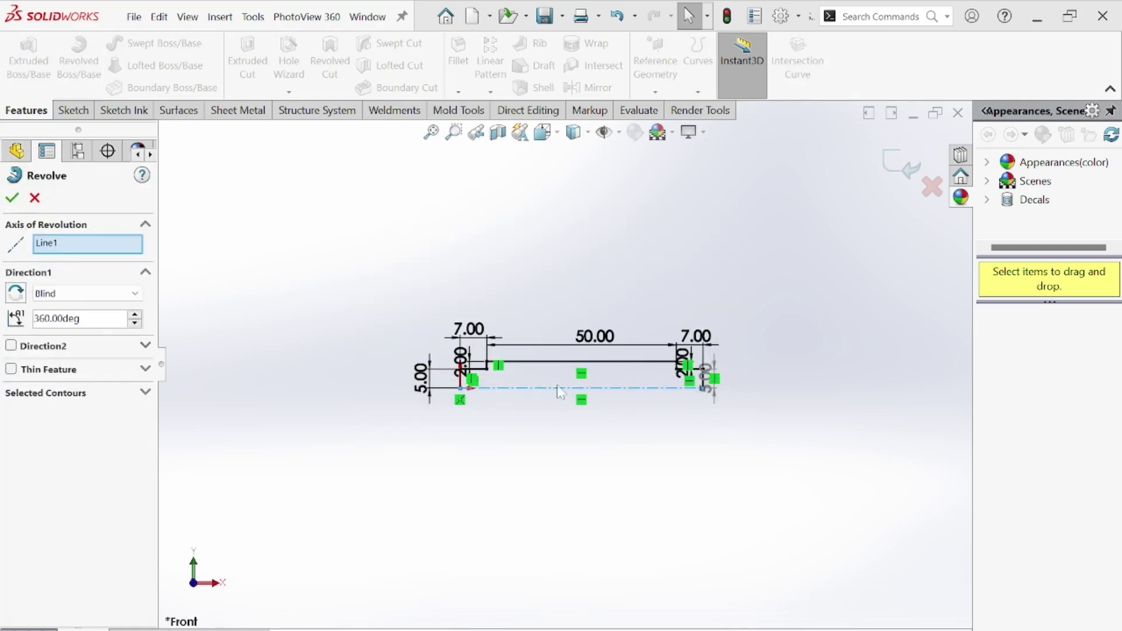
scroll(304, 369, "down", 3)
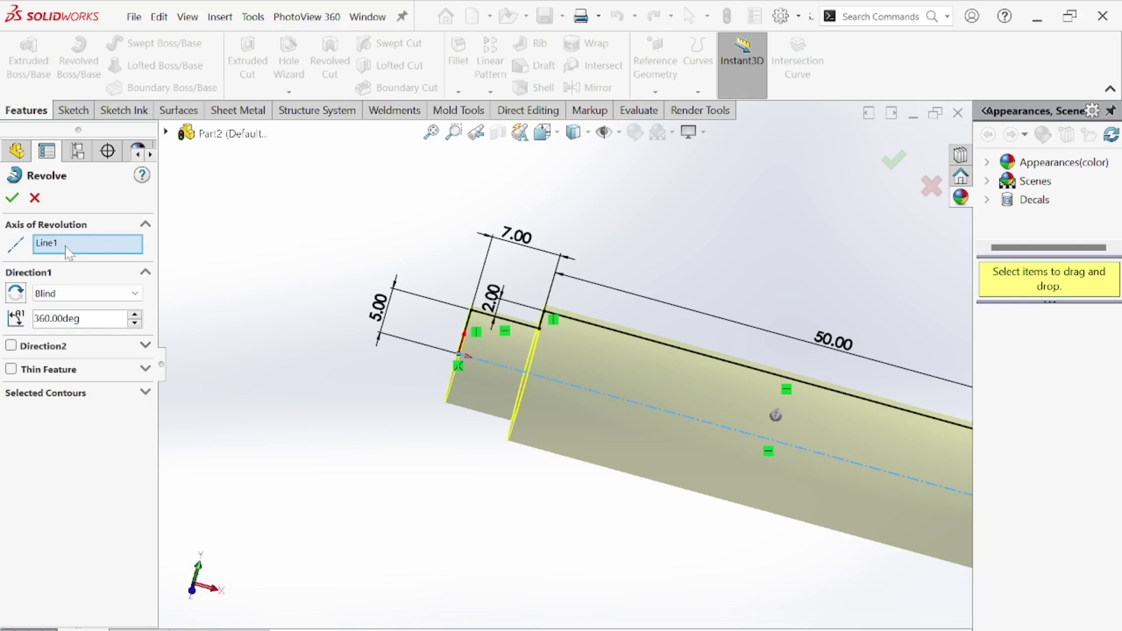
scroll(699, 394, "up", 3)
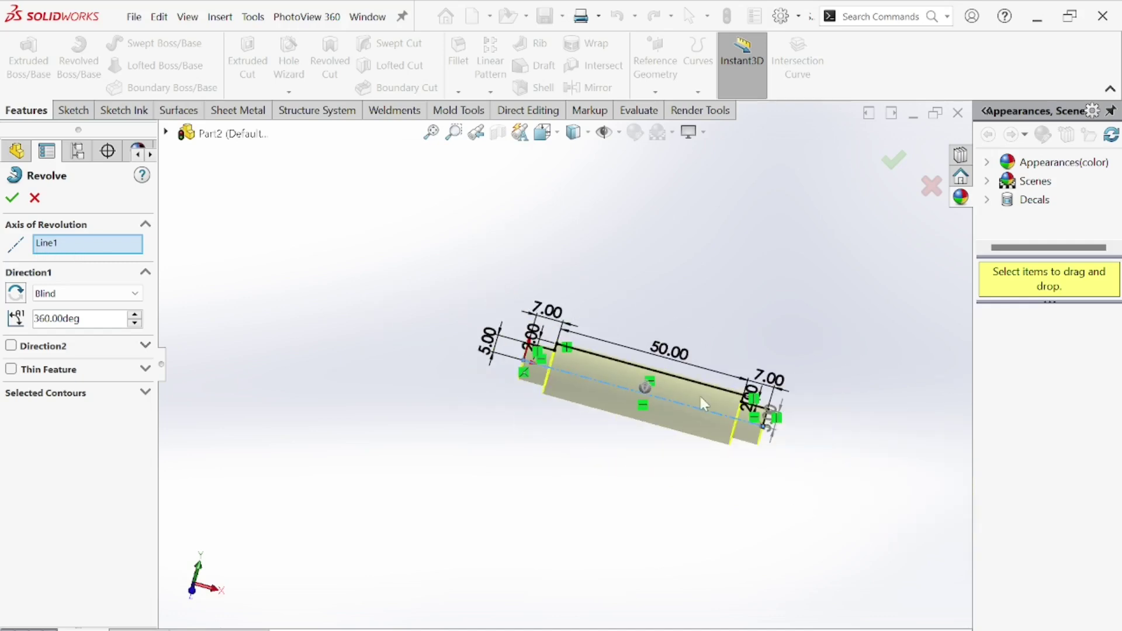
scroll(699, 394, "down", 2)
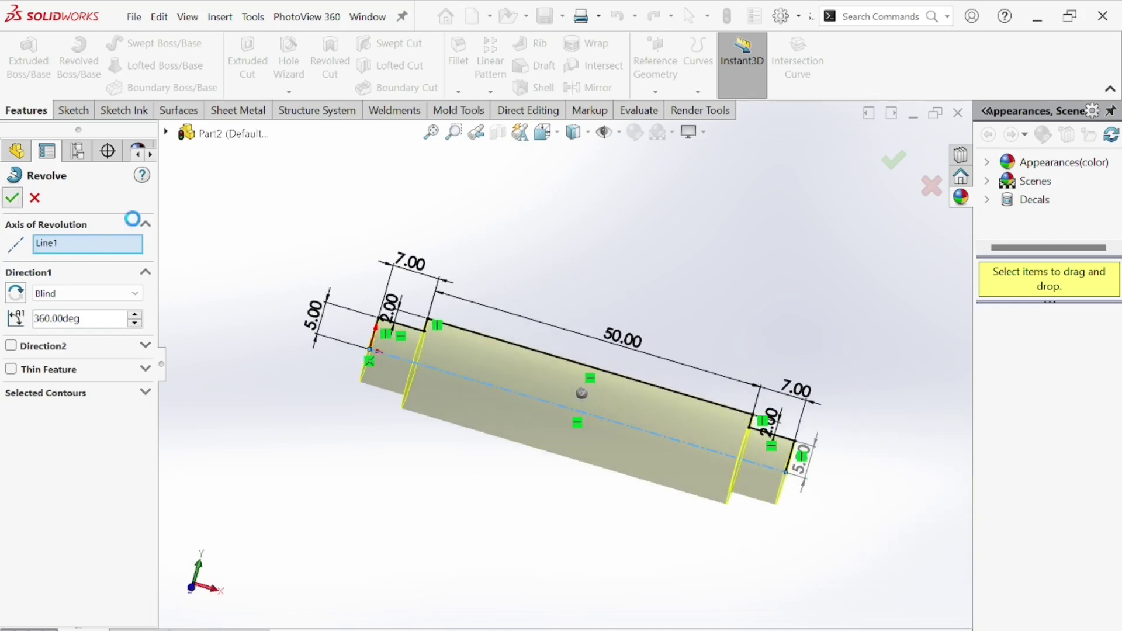
middle_click_drag(497, 374, 551, 375)
scroll(563, 444, "up", 3)
scroll(579, 369, "up", 2)
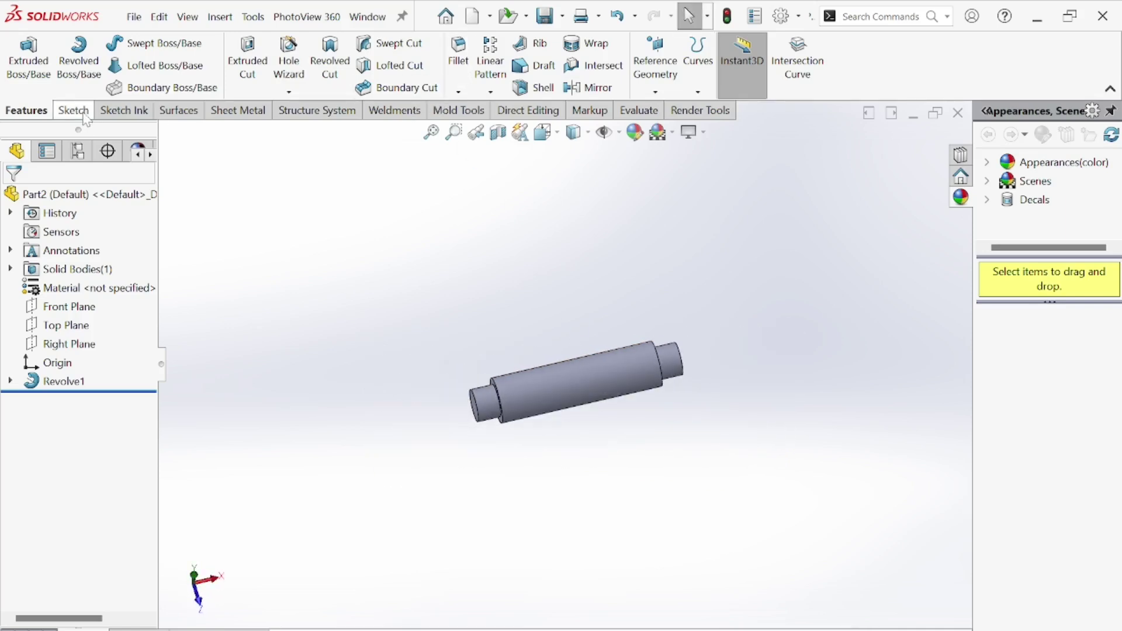
Chamfer the outer edge of the large cylinder's shoulder at the end away from the origin, 0.1 mm at 45 degrees.
left_click(458, 92)
middle_click_drag(600, 262, 681, 377)
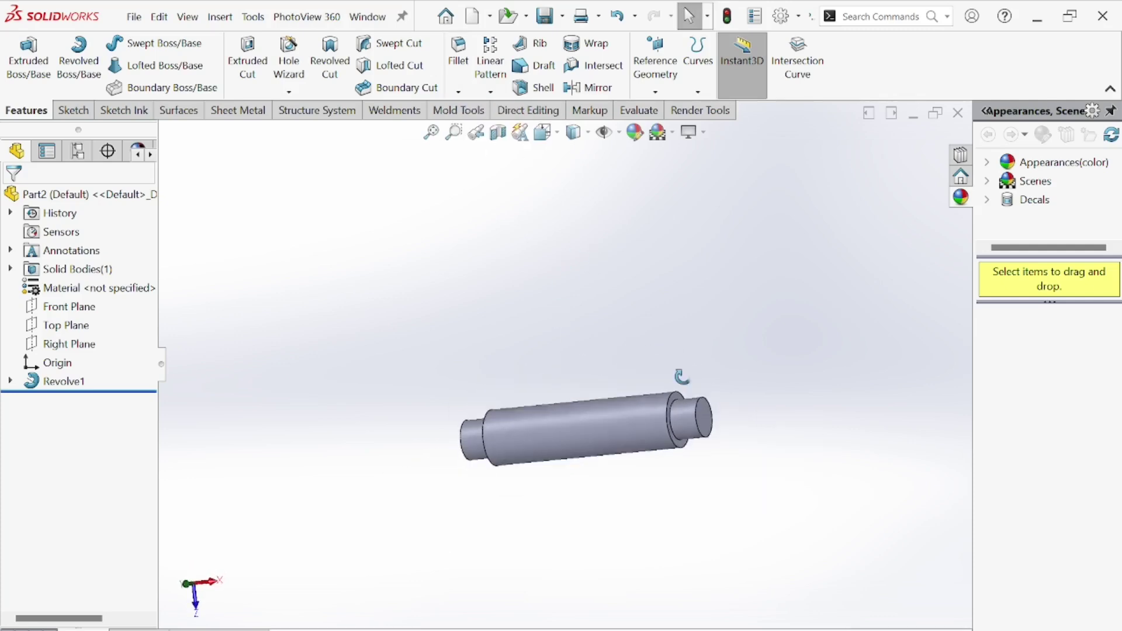
scroll(677, 409, "down", 3)
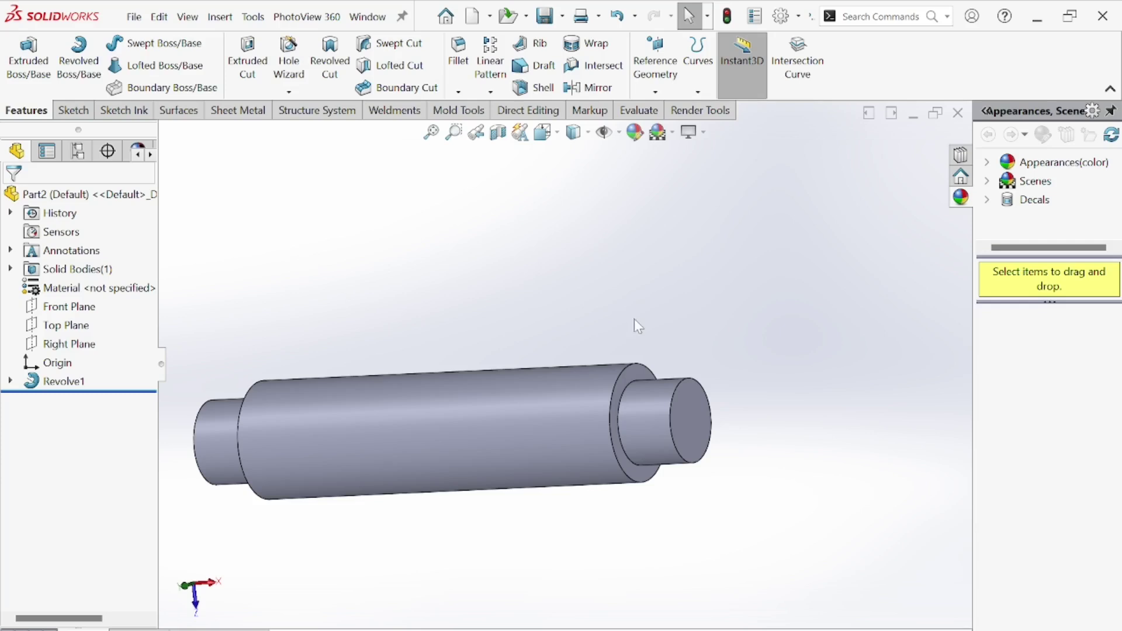
scroll(659, 412, "down", 3)
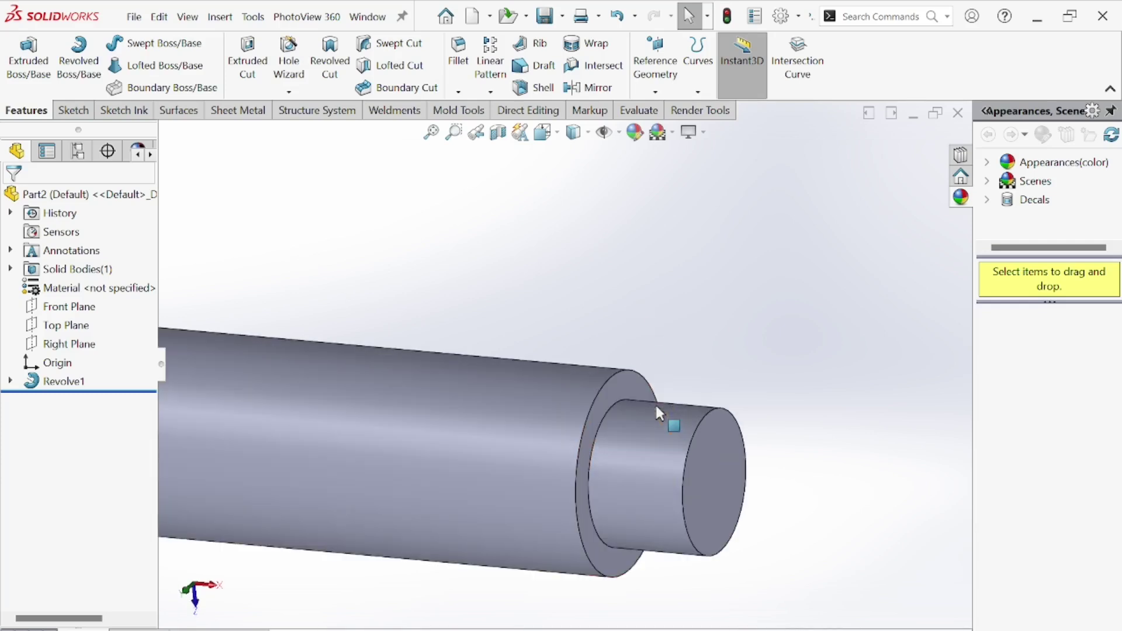
left_click(612, 379)
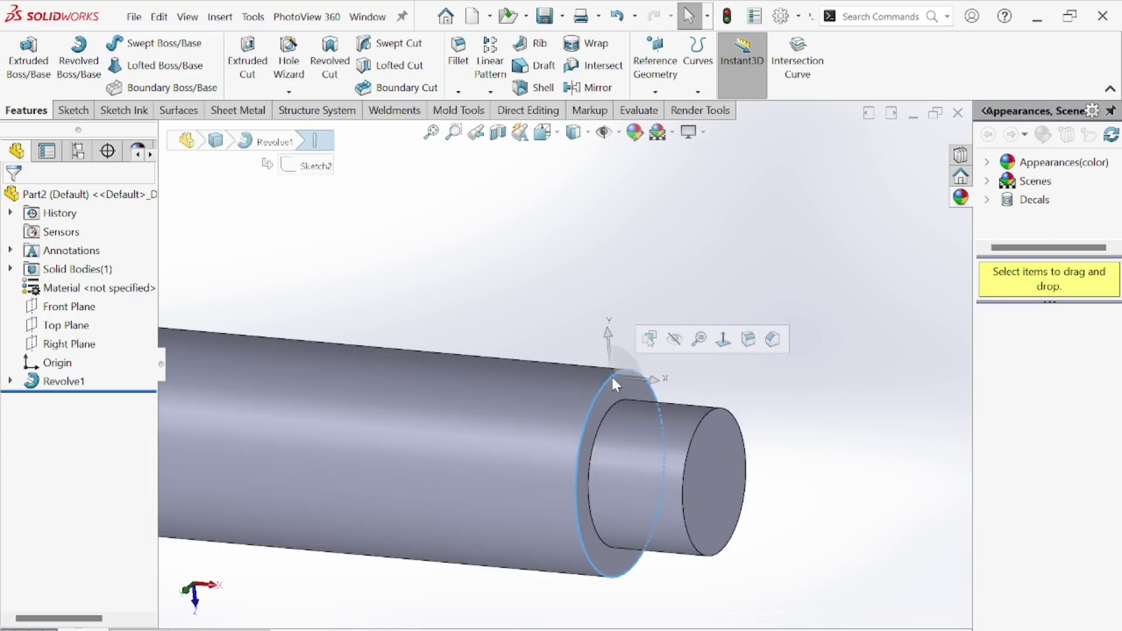
left_click(772, 340)
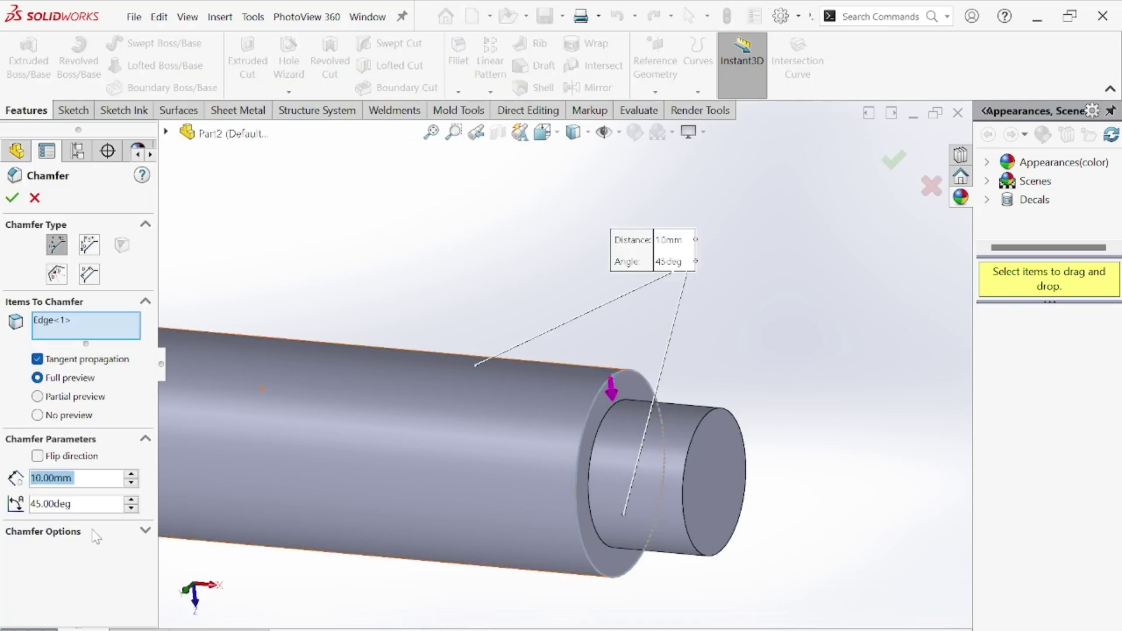
type("0.1")
key("Return")
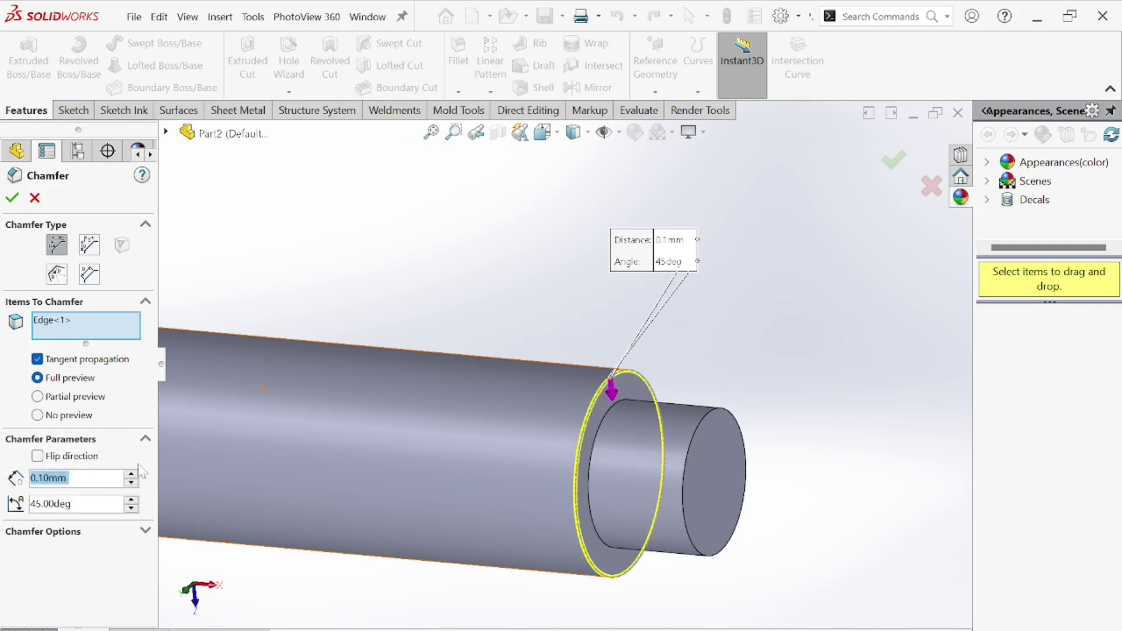
scroll(602, 408, "down", 3)
middle_click_drag(598, 363, 570, 339)
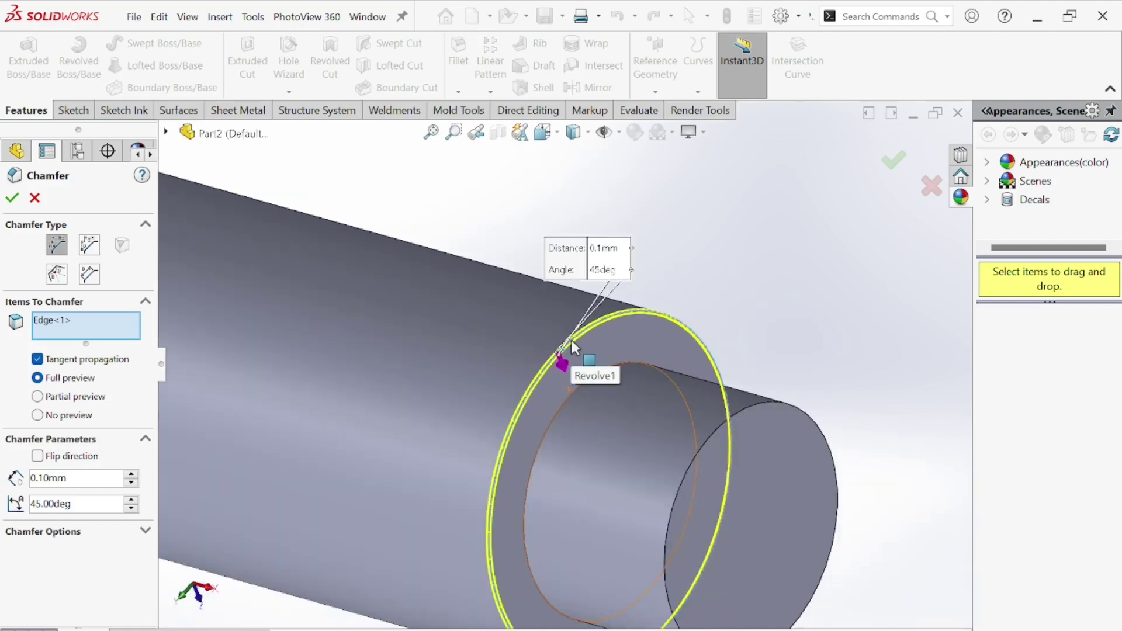
left_click(13, 198)
Inspect the chamfered shoulder and both stepped ends of the shaft from several angles.
scroll(663, 393, "up", 5)
middle_click_drag(664, 393, 332, 301)
middle_click_drag(384, 328, 489, 339)
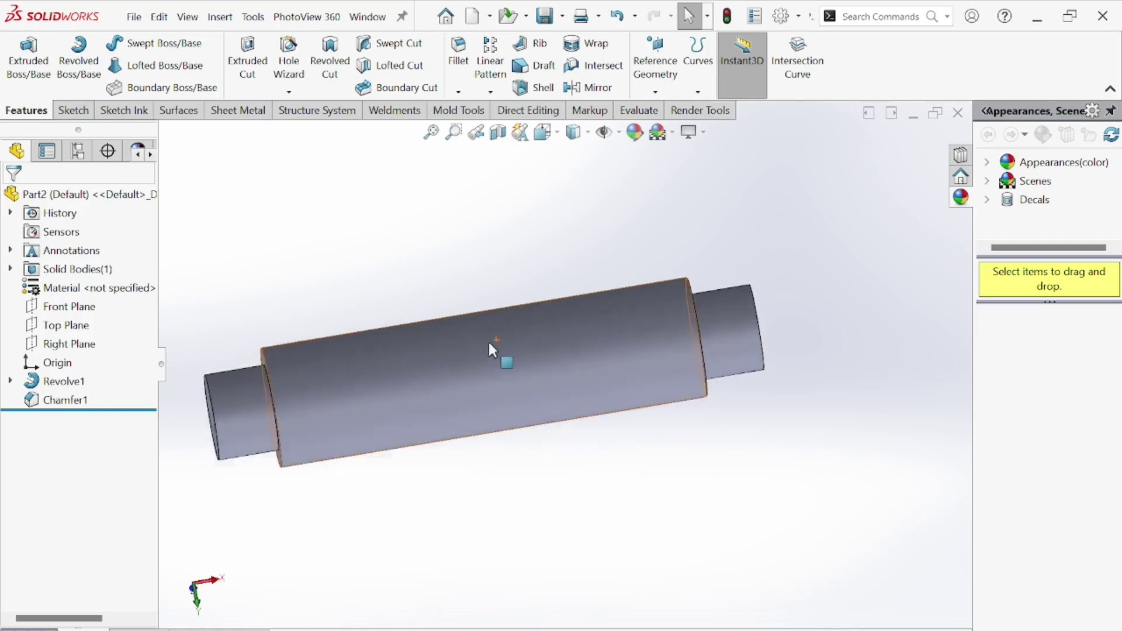
scroll(489, 339, "down", 2)
middle_click_drag(713, 343, 660, 350)
scroll(662, 279, "down", 1)
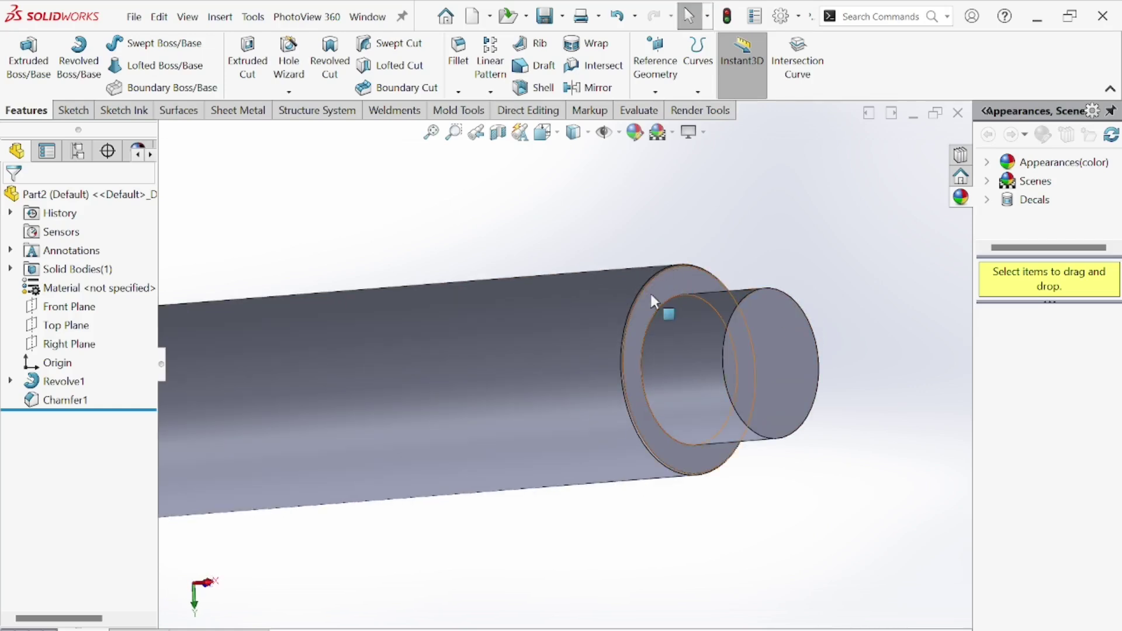
scroll(650, 294, "up", 3)
middle_click_drag(576, 358, 433, 385)
scroll(427, 388, "down", 2)
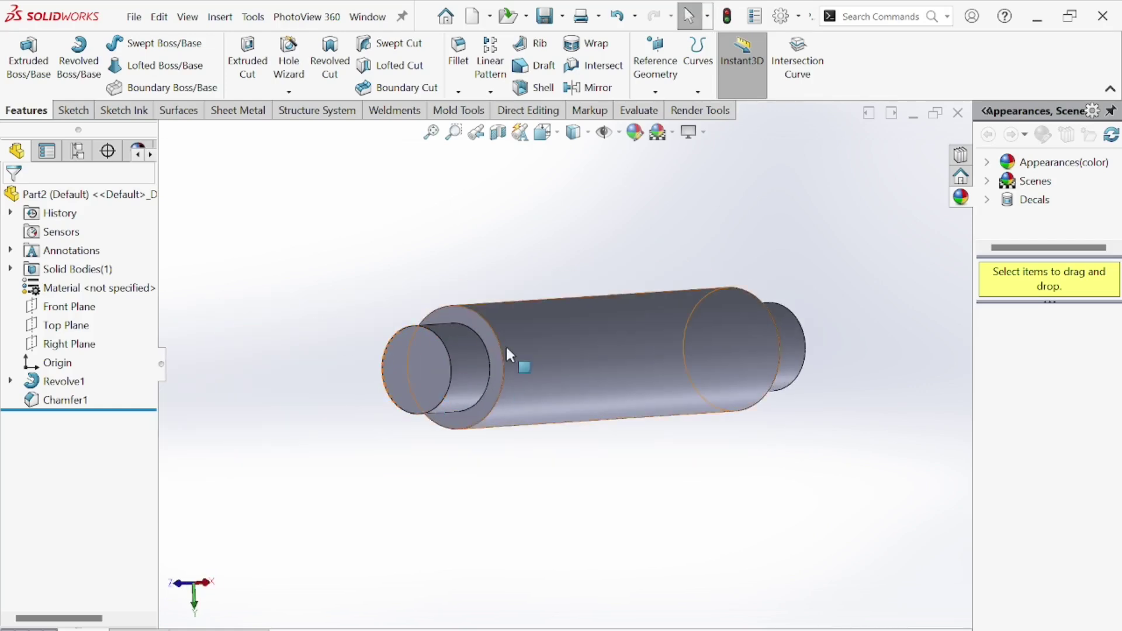
Undo the chamfer on the large cylinder's shoulder.
scroll(675, 239, "down", 5)
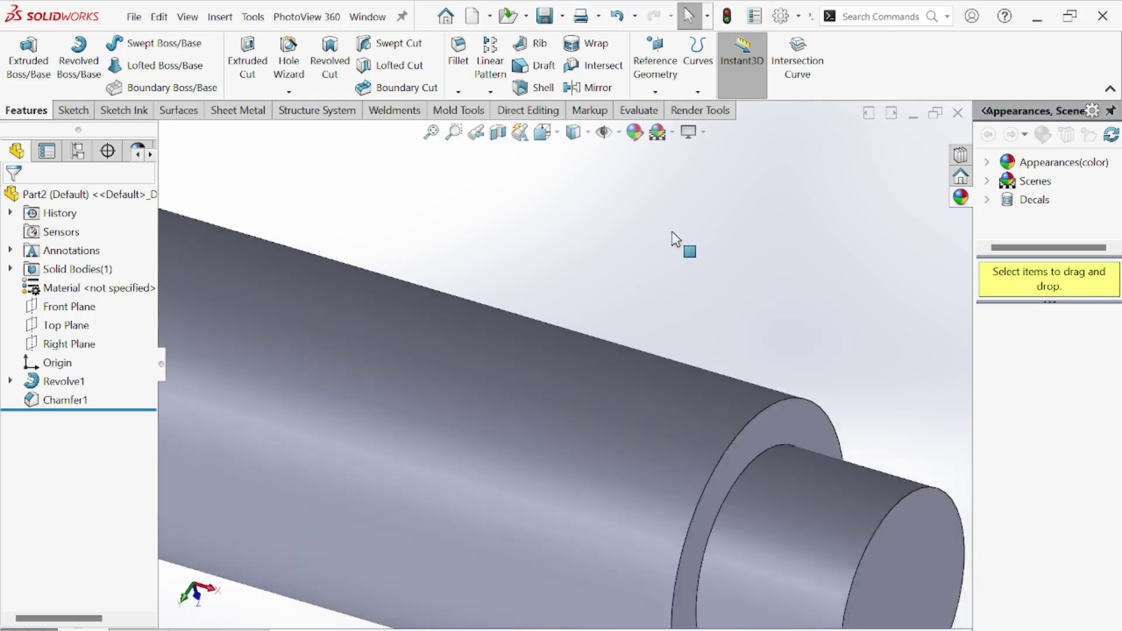
key("ctrl+z")
scroll(672, 230, "up", 4)
middle_click_drag(586, 296, 296, 163)
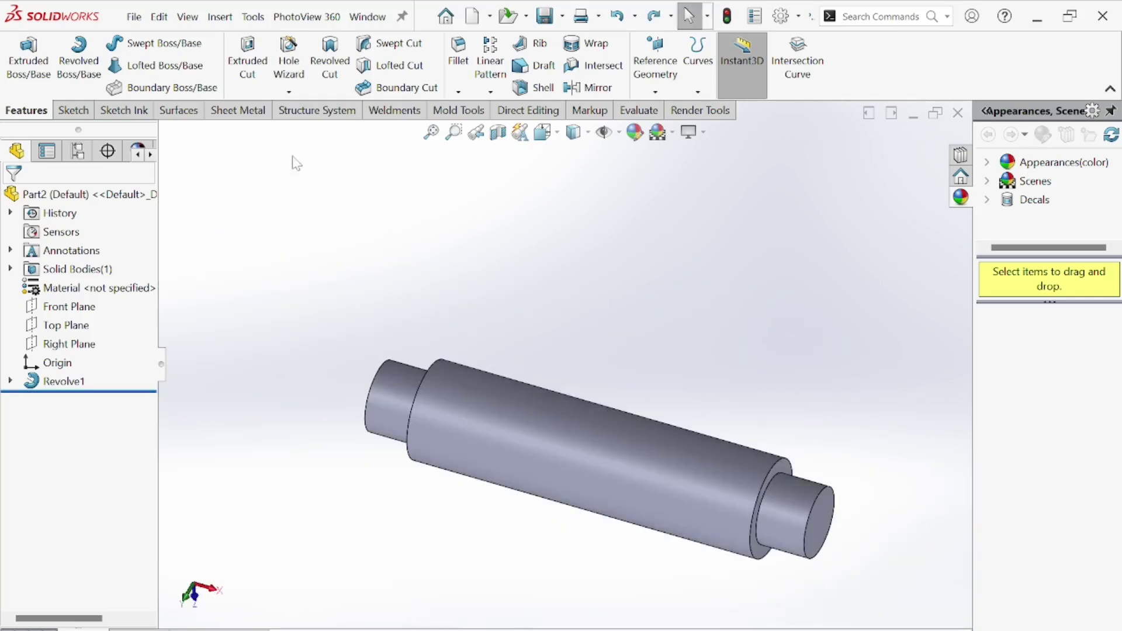
Chamfer the outer shoulder edges of the large cylinder and the end-face edges of both small cylinders, 0.1 mm at 45 degrees.
left_click(459, 92)
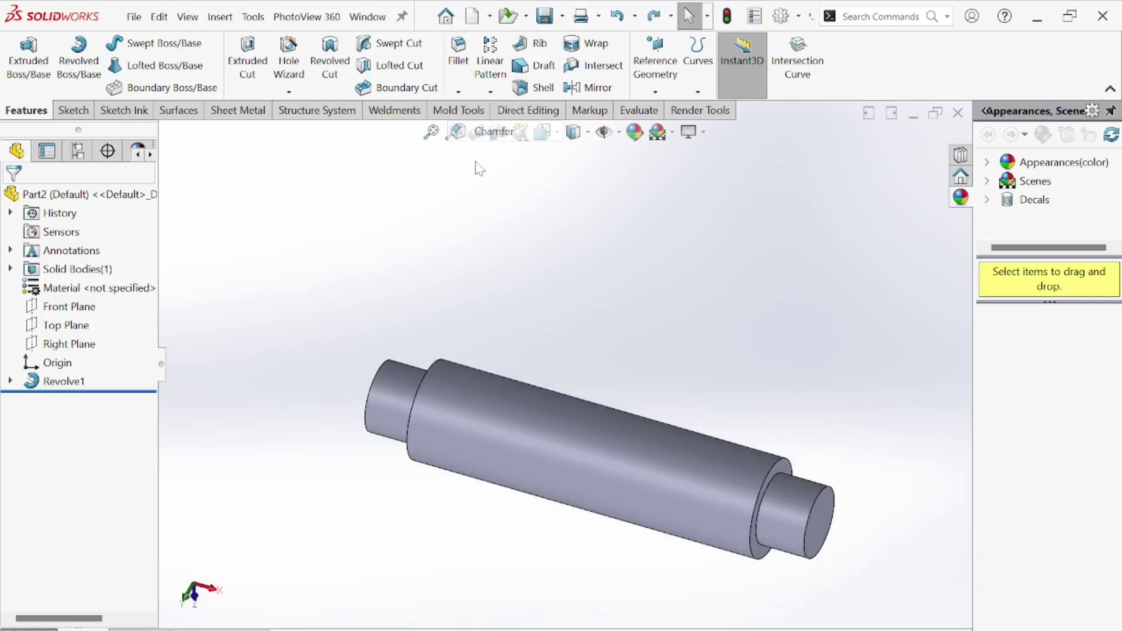
middle_click_drag(719, 503, 732, 462)
scroll(622, 442, "down", 3)
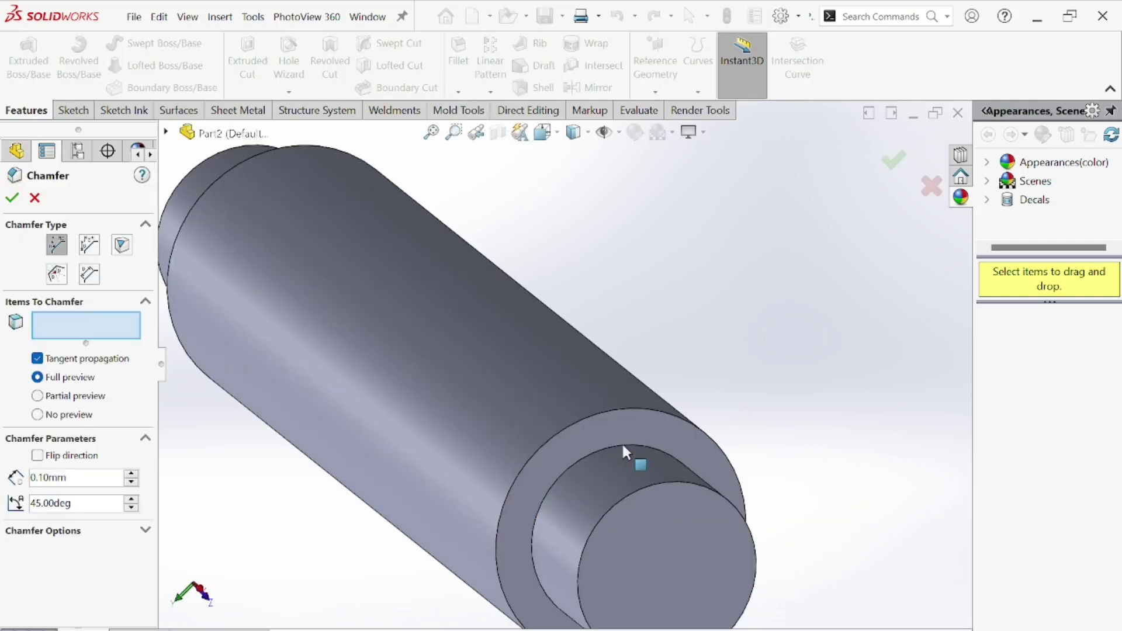
left_click(606, 413)
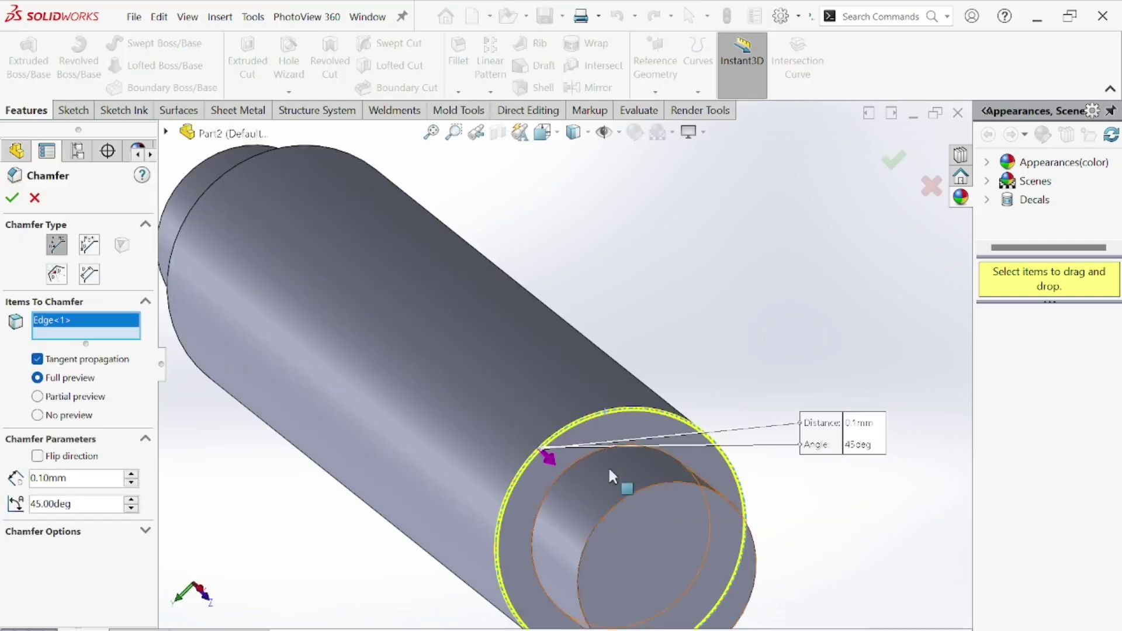
left_click(616, 507)
scroll(408, 327, "up", 4)
middle_click_drag(409, 327, 557, 495)
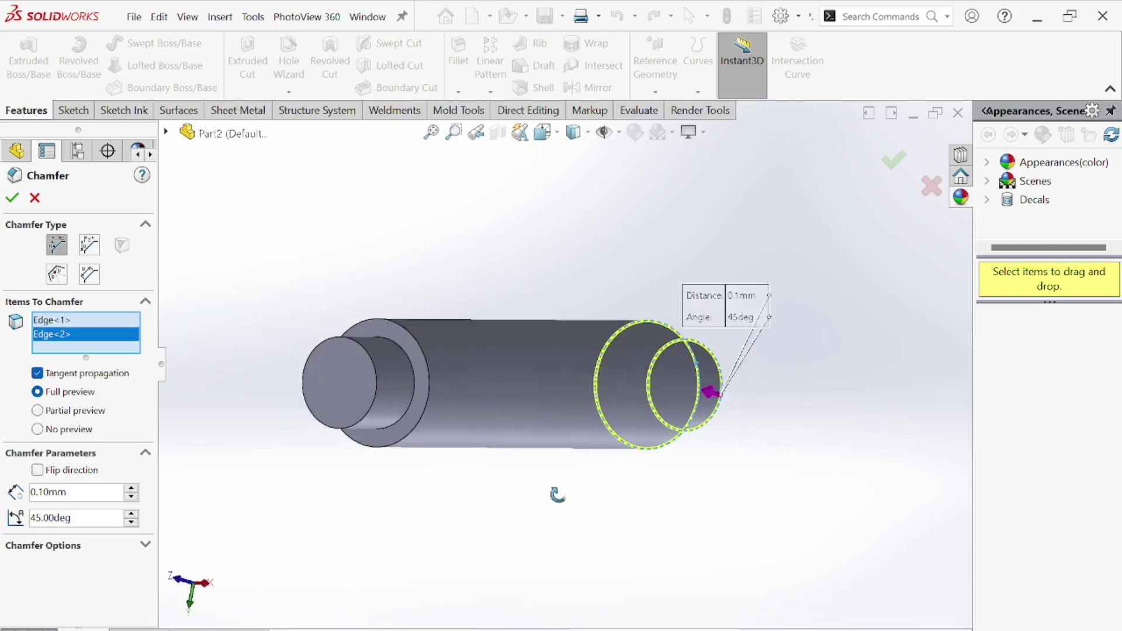
scroll(430, 367, "down", 3)
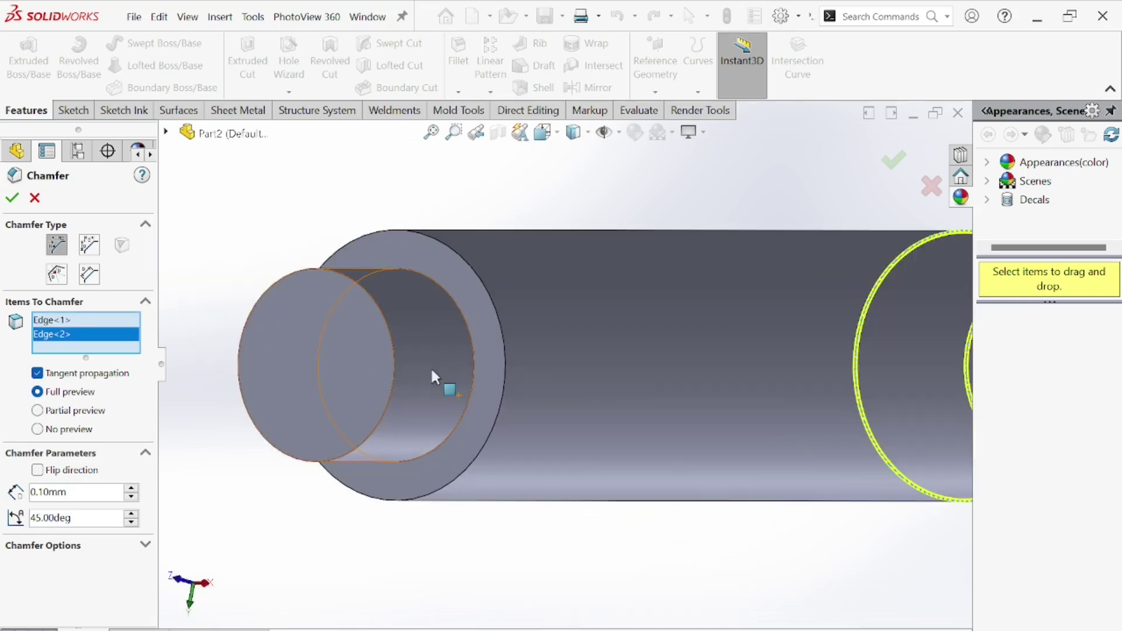
left_click(490, 300)
left_click(391, 334)
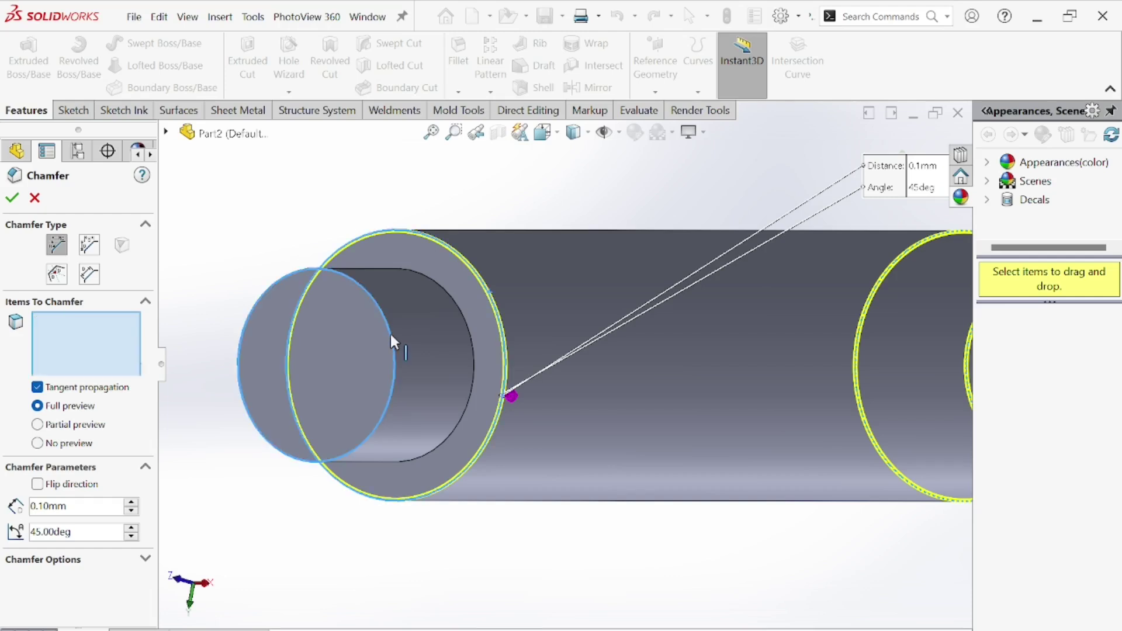
left_click(12, 197)
scroll(518, 424, "up", 3)
middle_click_drag(517, 424, 506, 449)
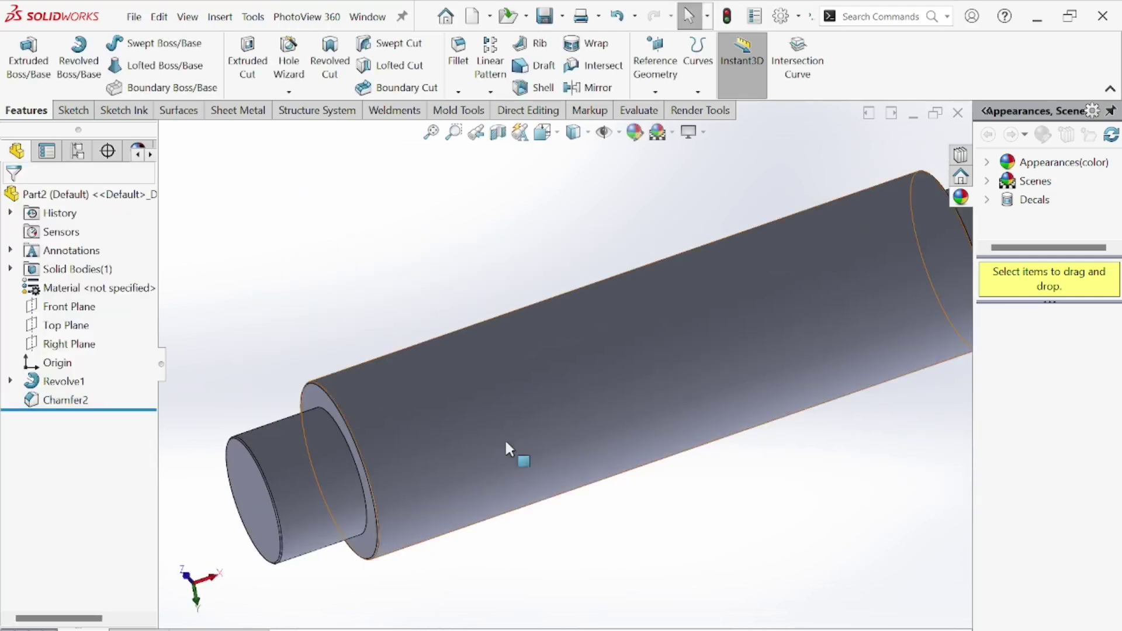
key("f")
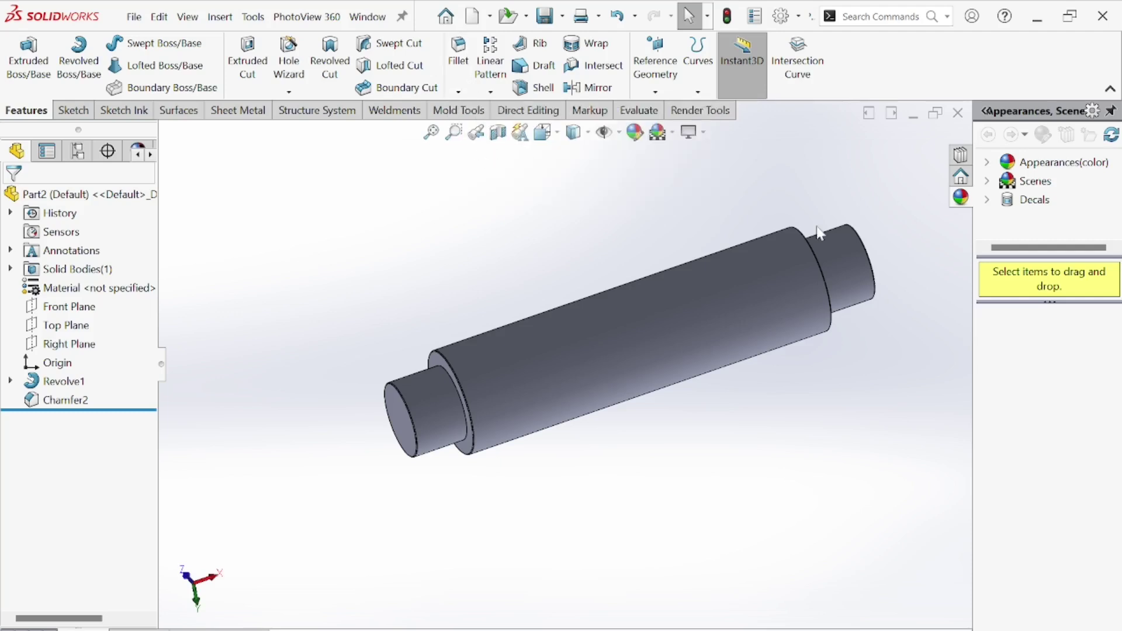
Start a fillet on the inner edge where the small cylinder away from the origin meets the shoulder, with a 2 mm radius.
middle_click_drag(797, 343, 614, 240)
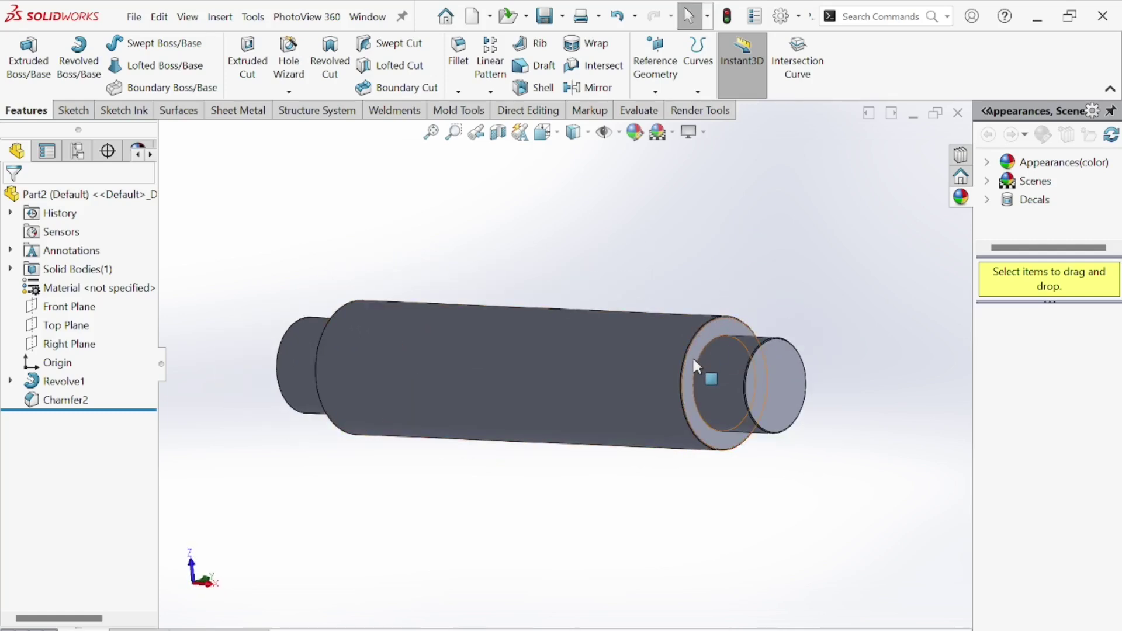
middle_click_drag(696, 229, 647, 387)
scroll(649, 392, "down", 5)
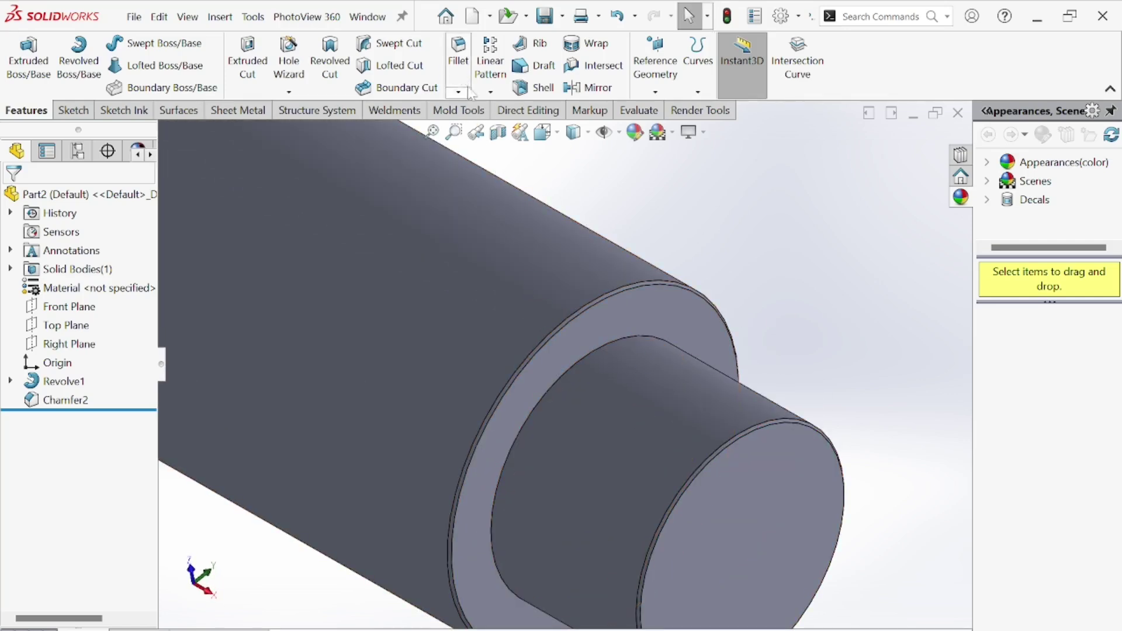
left_click(459, 54)
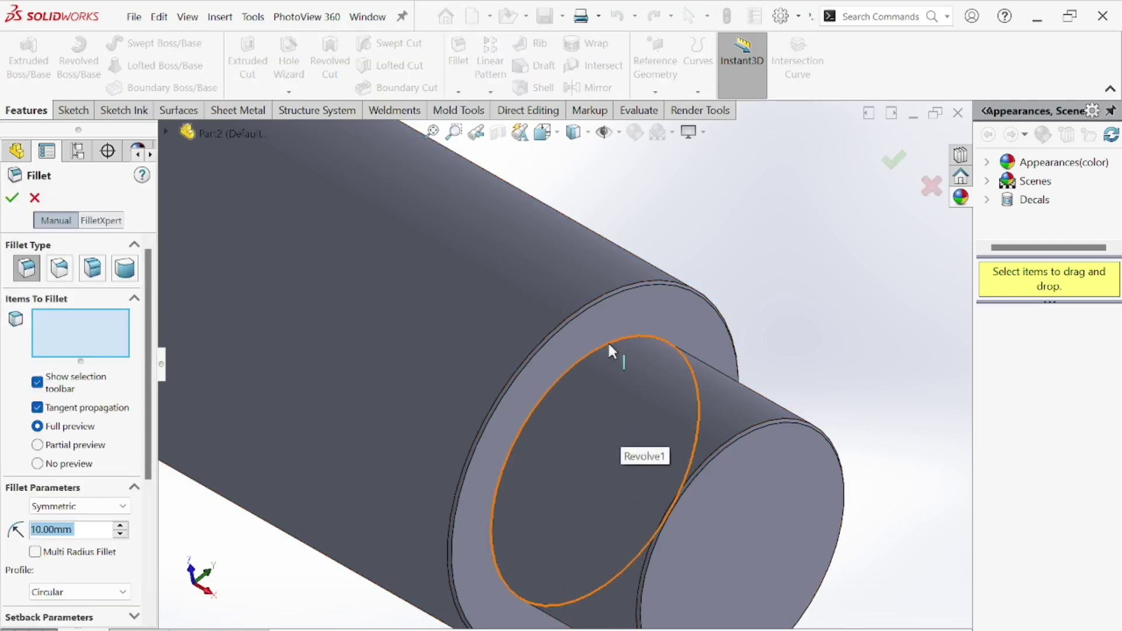
left_click(538, 400)
scroll(388, 438, "up", 3)
middle_click_drag(390, 438, 518, 356)
scroll(541, 458, "up", 2)
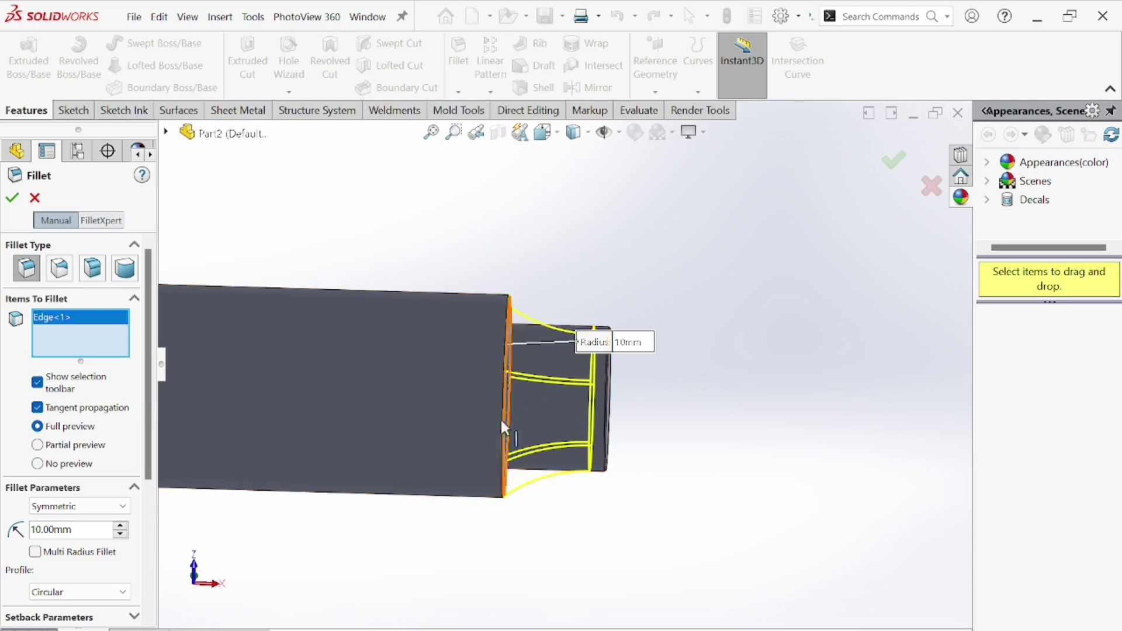
middle_click_drag(502, 420, 467, 423)
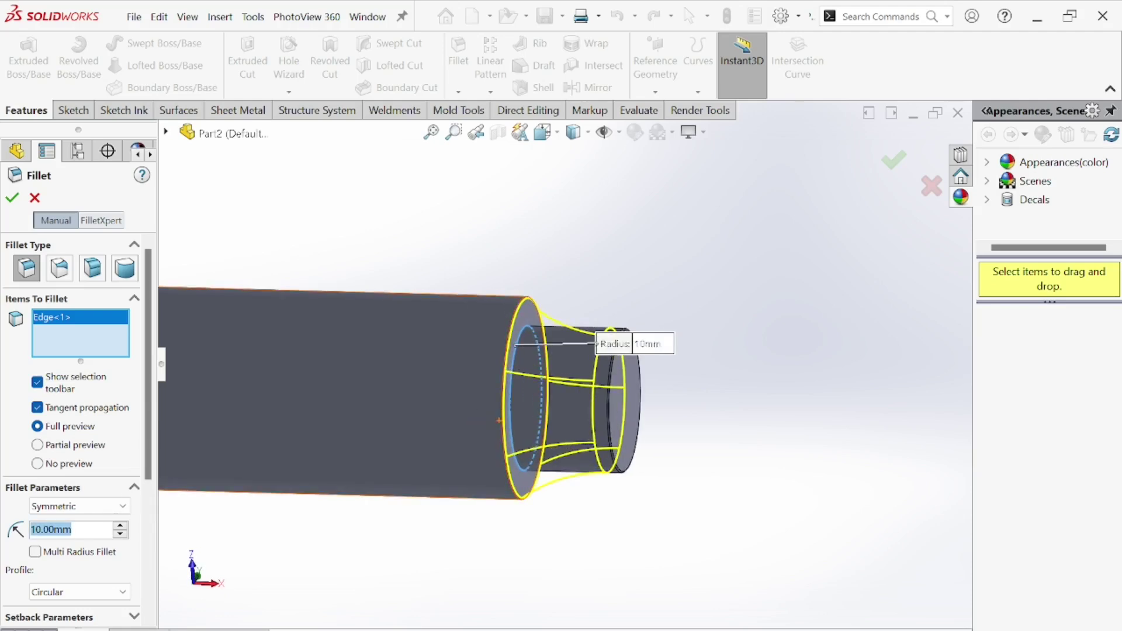
type("2")
key("Return")
middle_click_drag(343, 503, 563, 406)
scroll(563, 406, "up", 5)
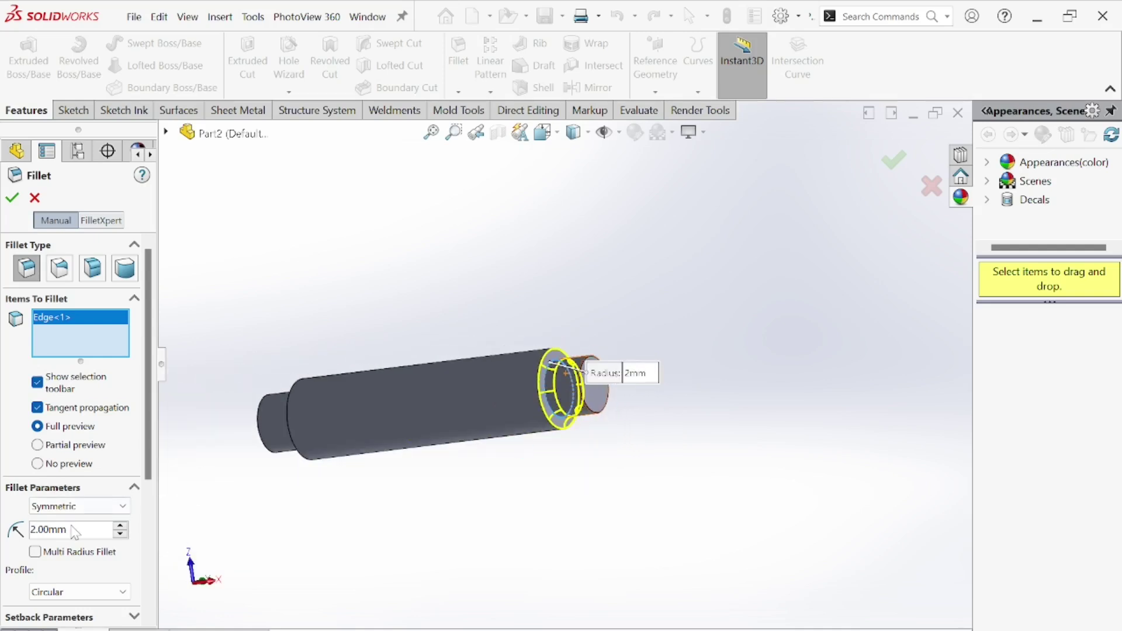
Set the fillet radius to 1 mm, add the matching inner shoulder edge at the origin end and apply the fillet.
type("1")
key("Return")
scroll(458, 443, "up", 3)
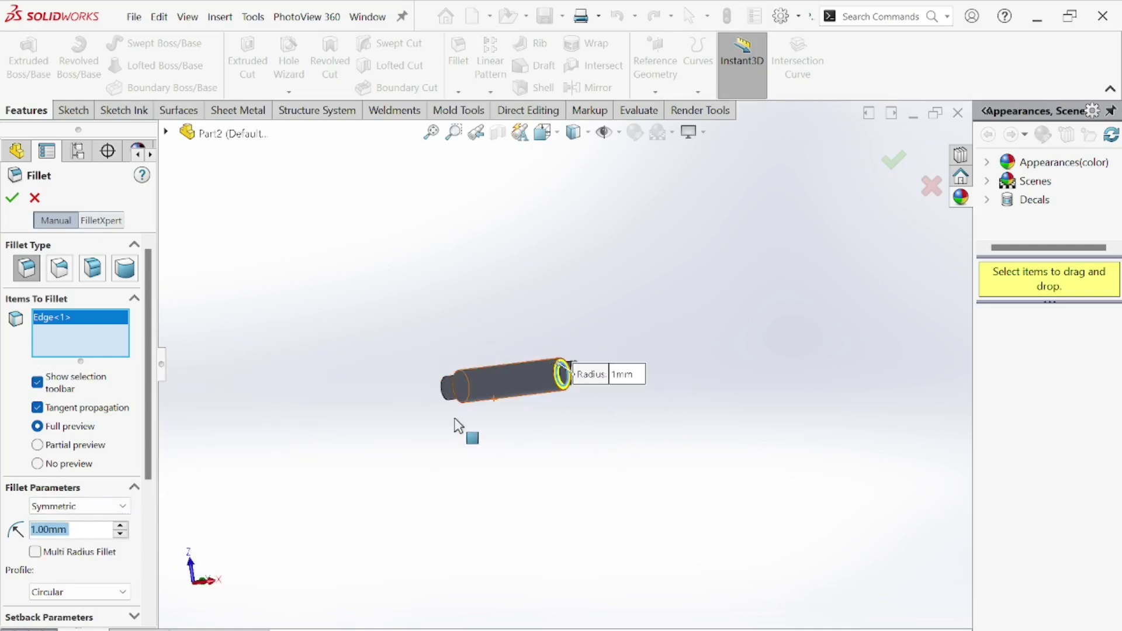
scroll(343, 309, "down", 3)
middle_click_drag(486, 451, 696, 514)
scroll(696, 513, "down", 6)
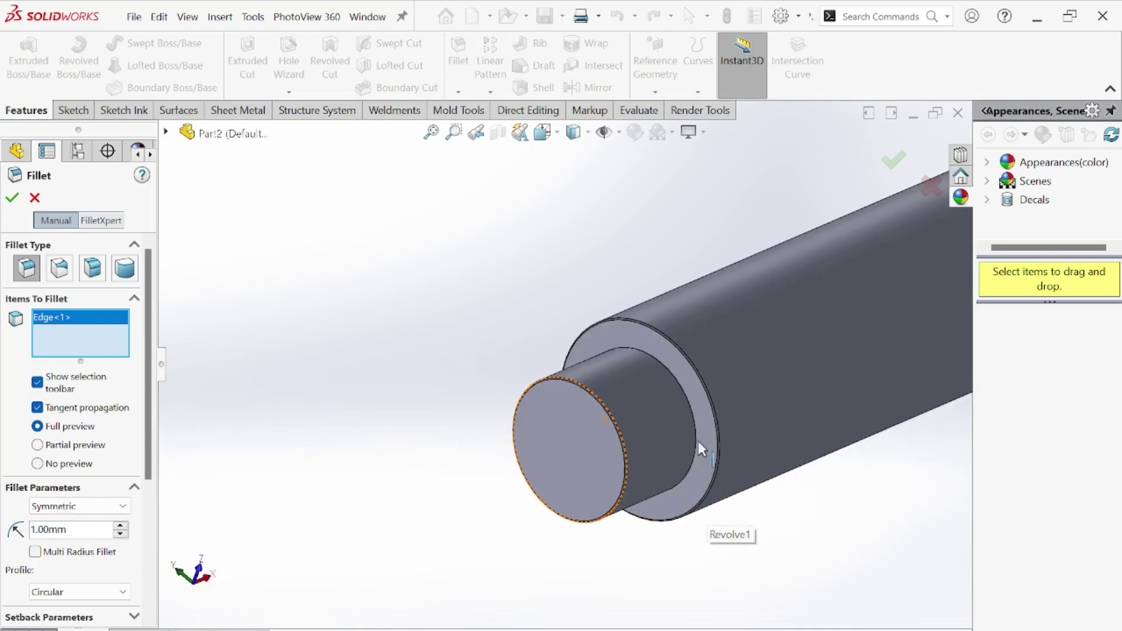
left_click(697, 437)
scroll(428, 374, "up", 4)
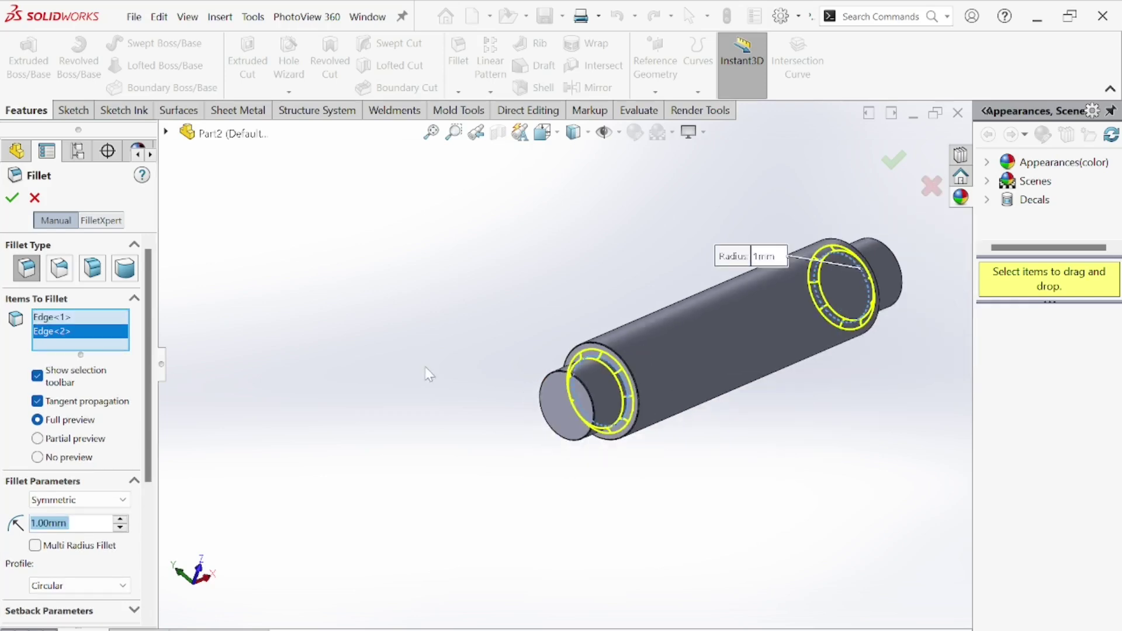
left_click(12, 198)
Inspect the filleted shoulders and chamfered edges at both ends of the shaft from several angles.
middle_click_drag(526, 304, 565, 346)
scroll(528, 363, "down", 3)
scroll(528, 362, "up", 2)
scroll(565, 346, "down", 3)
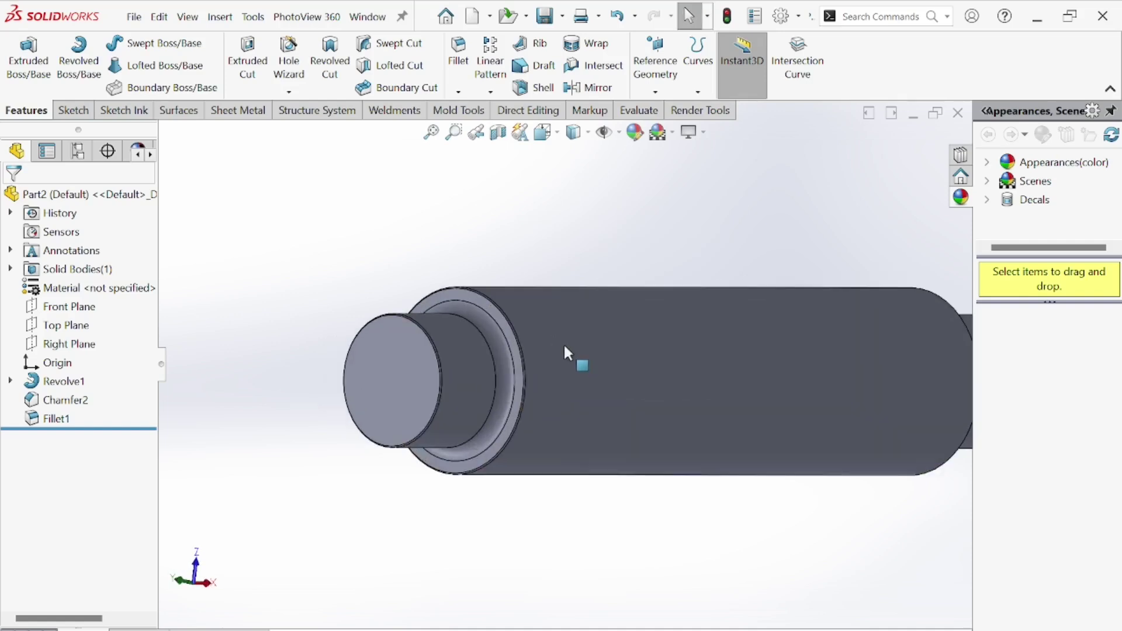
scroll(564, 346, "up", 3)
middle_click_drag(641, 331, 638, 329)
scroll(637, 329, "down", 3)
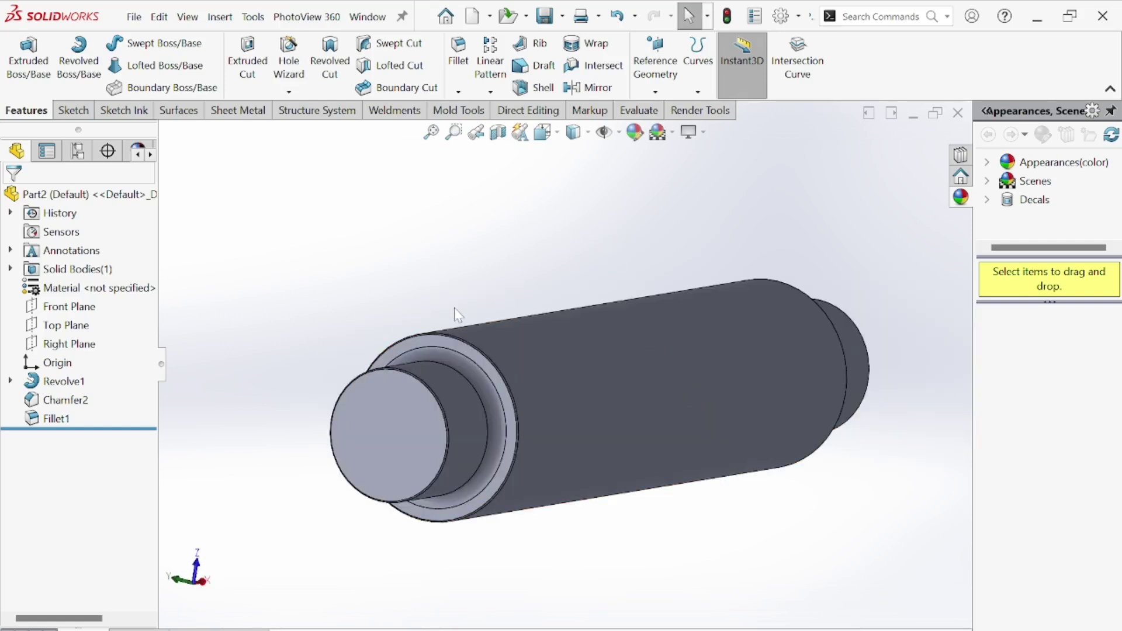
scroll(457, 314, "up", 3)
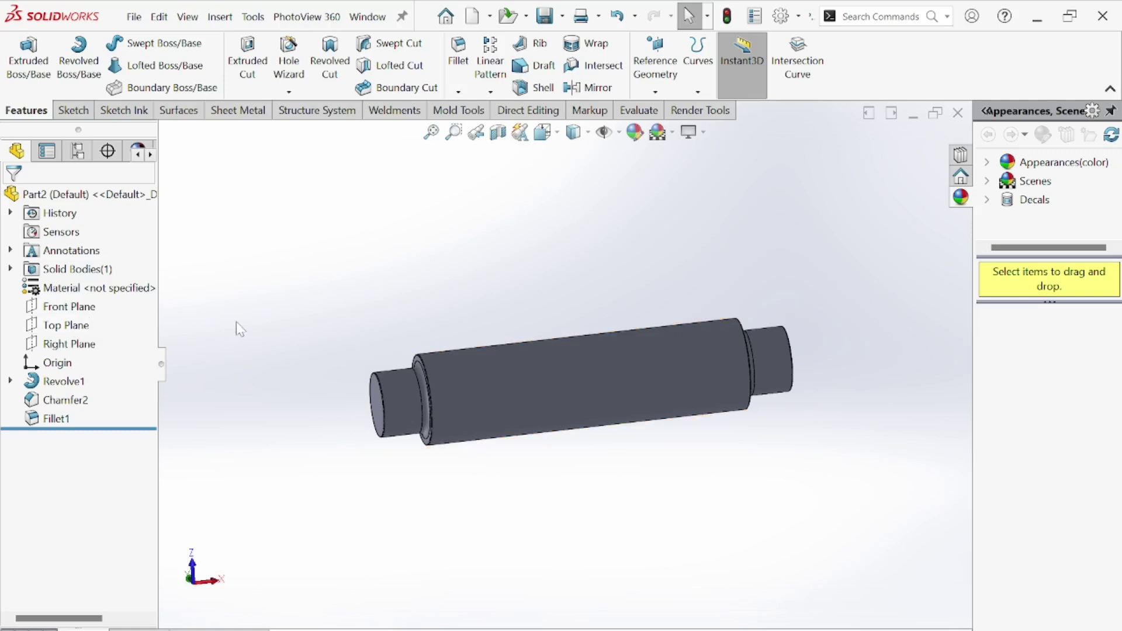
middle_click_drag(429, 463, 502, 398)
middle_click_drag(595, 265, 552, 328)
middle_click_drag(532, 375, 489, 437)
scroll(489, 437, "up", 3)
middle_click_drag(490, 367, 519, 383)
scroll(626, 403, "down", 3)
scroll(625, 403, "up", 3)
scroll(519, 384, "up", 2)
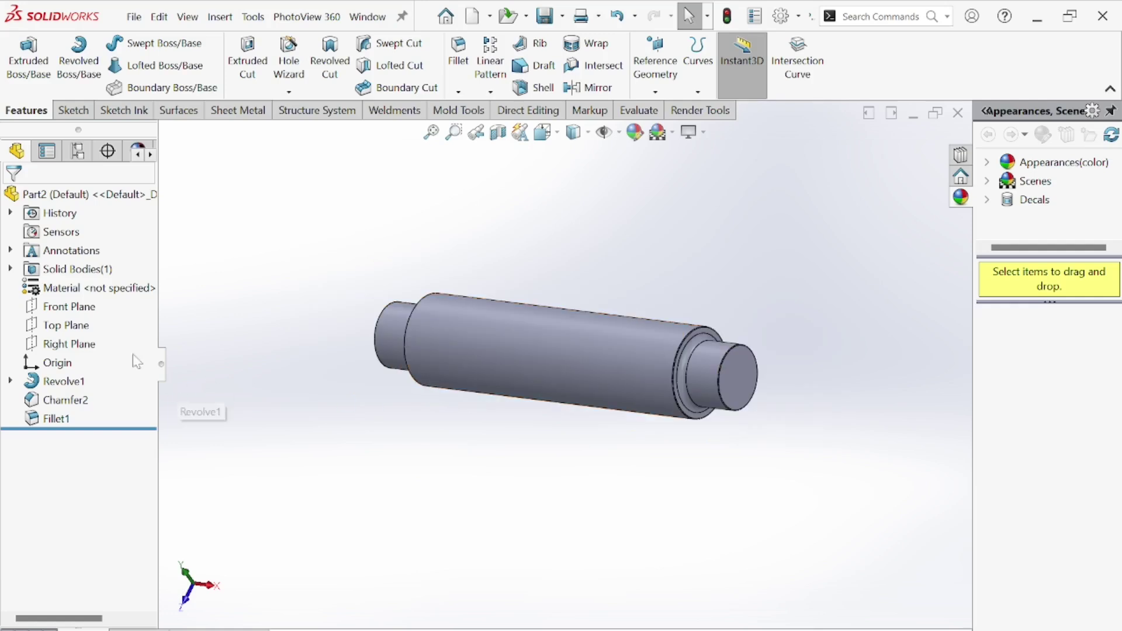
Start a new sketch on the Front Plane through the finished shaft.
left_click(85, 313)
middle_click_drag(450, 405, 557, 313)
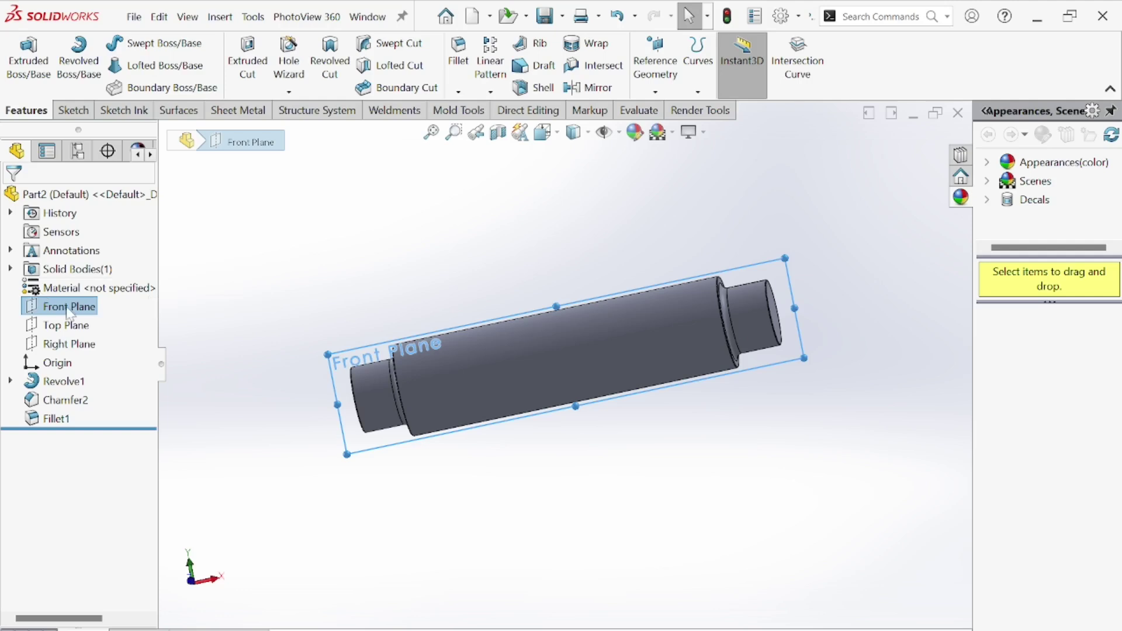
middle_click_drag(365, 244, 360, 284)
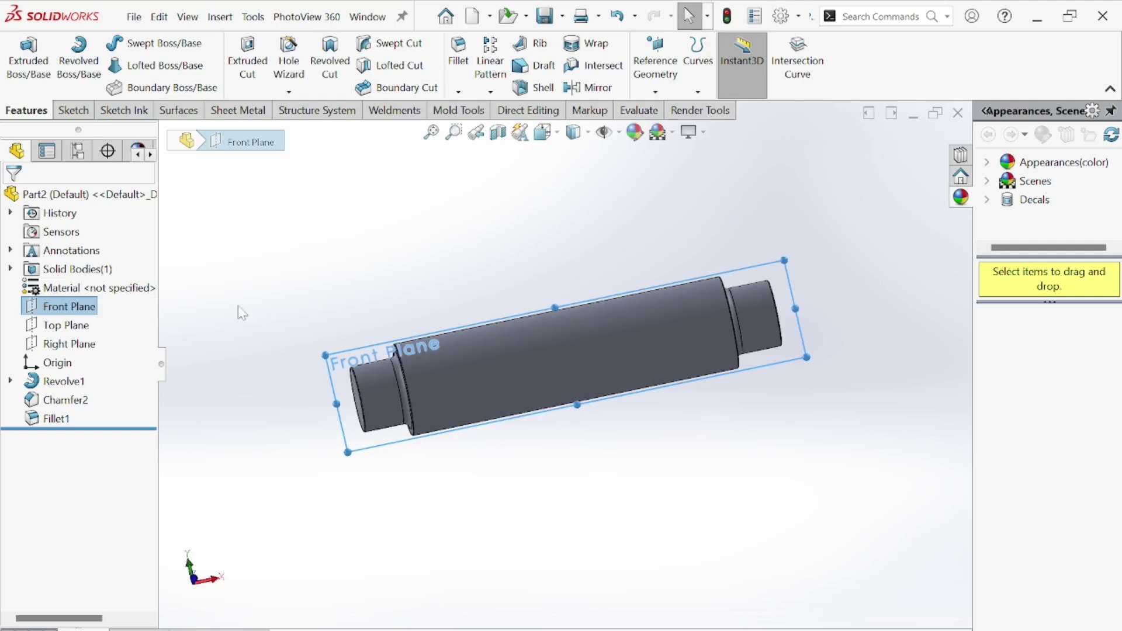
left_click(68, 110)
left_click(21, 59)
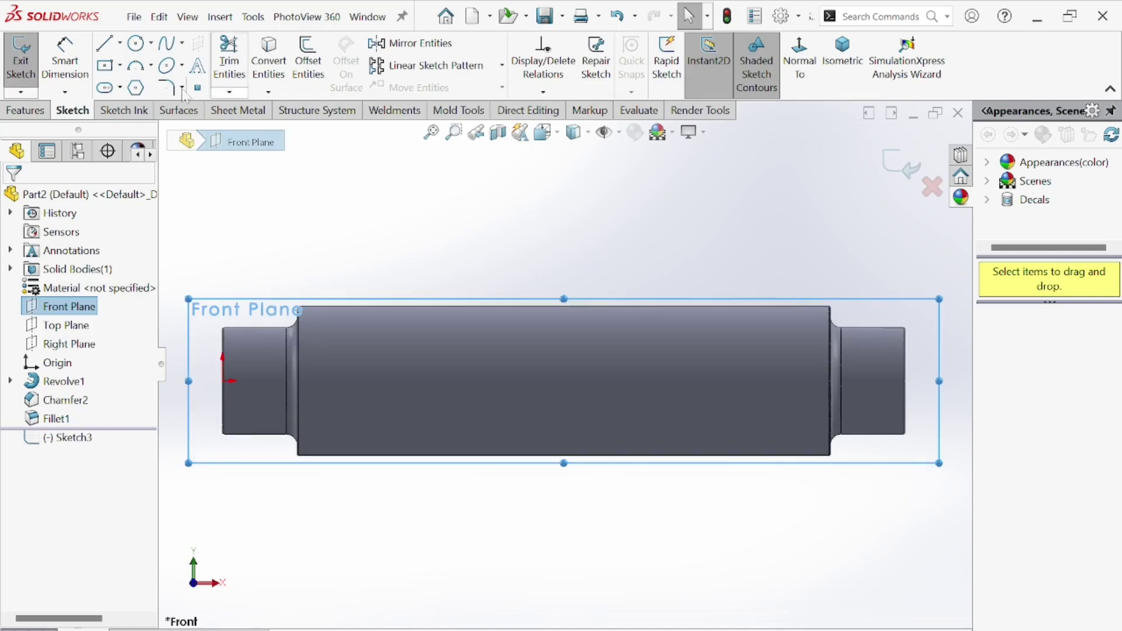
Sketch a vertical centerline about 2.18 mm long, going down from the midpoint of the large cylinder's upper edge.
left_click(119, 43)
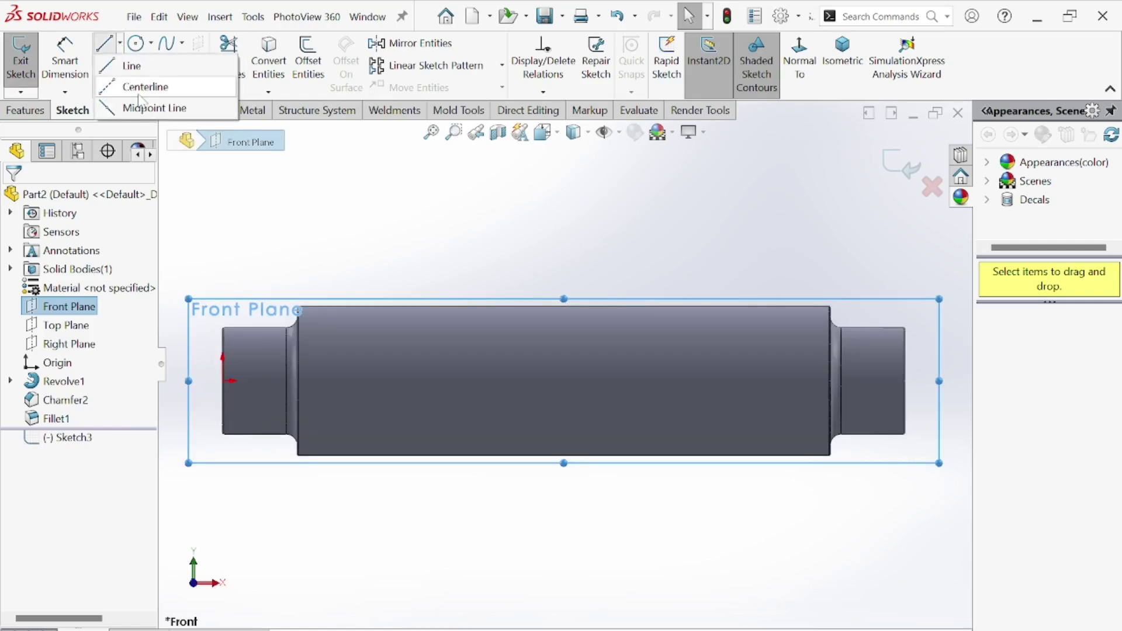
left_click(145, 87)
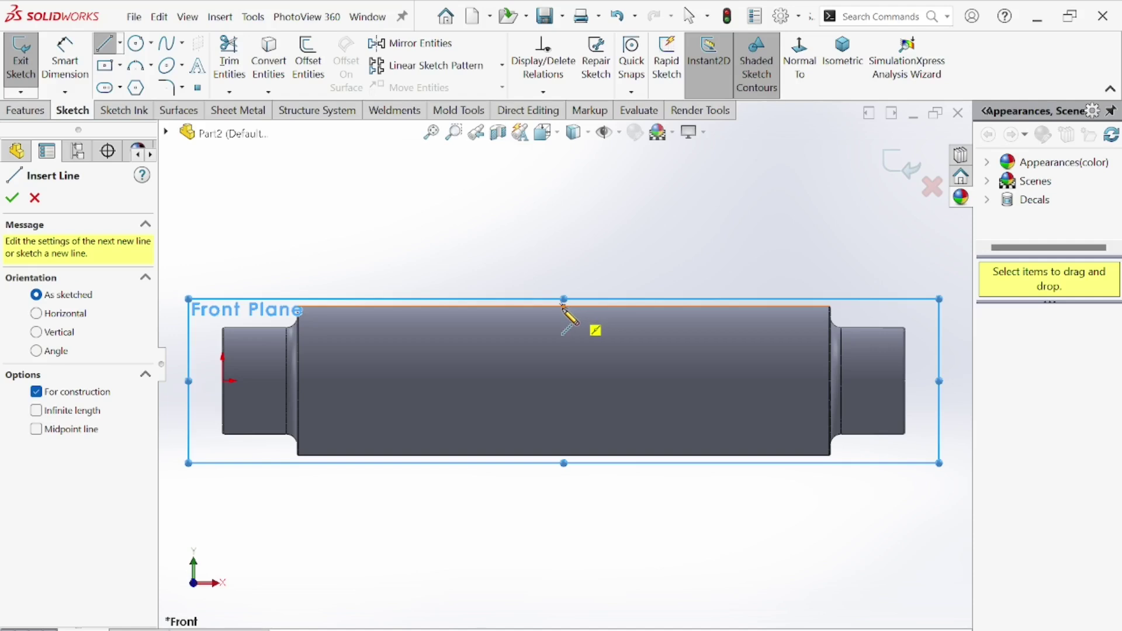
left_click(564, 306)
left_click(563, 329)
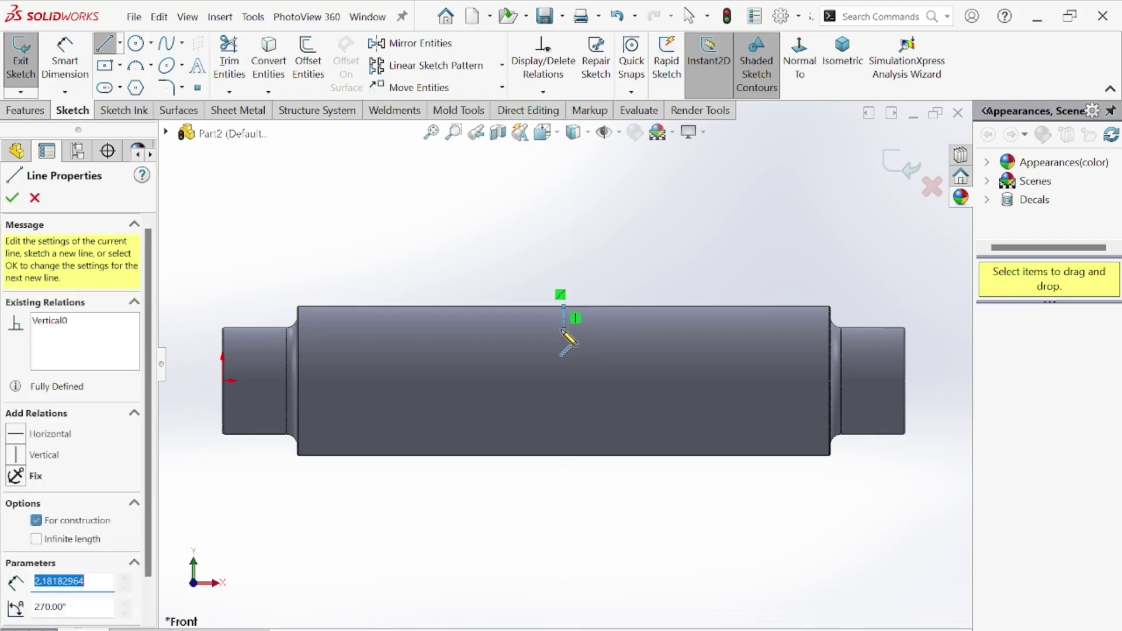
right_click(516, 256)
left_click(546, 264)
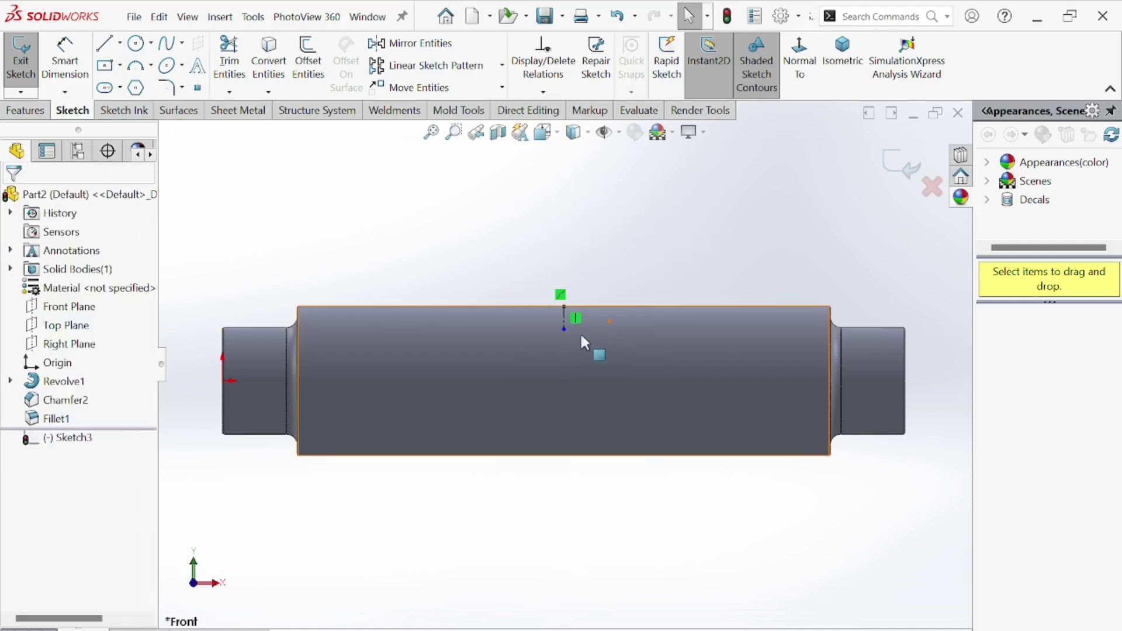
Dimension the short vertical centerline and set its length to 2 mm.
left_click(86, 47)
scroll(643, 280, "down", 3)
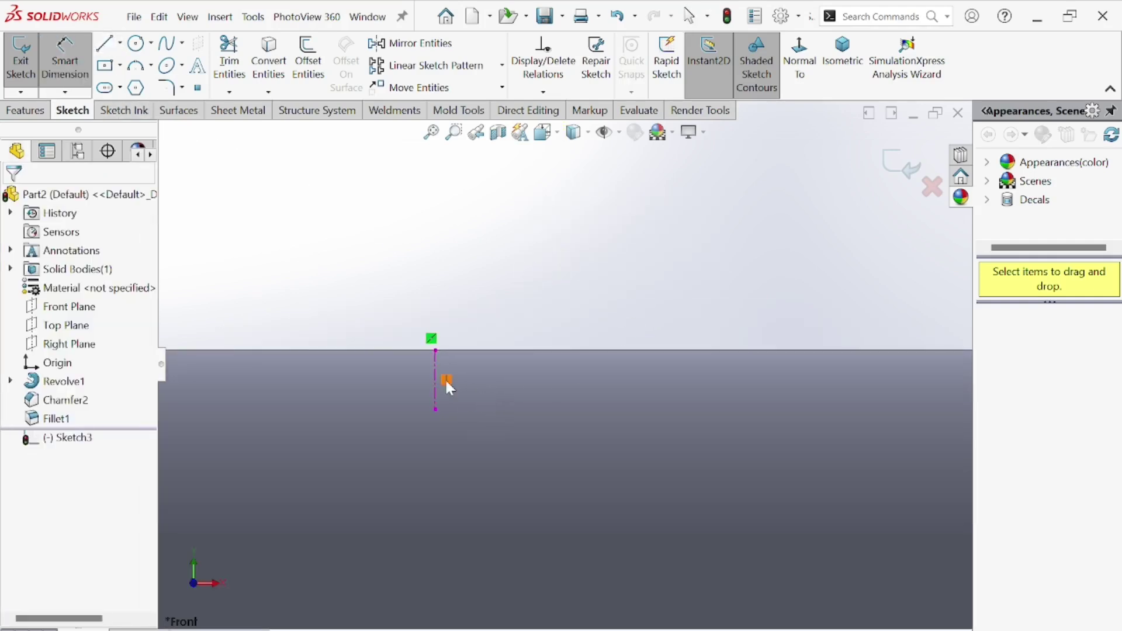
left_click(119, 45)
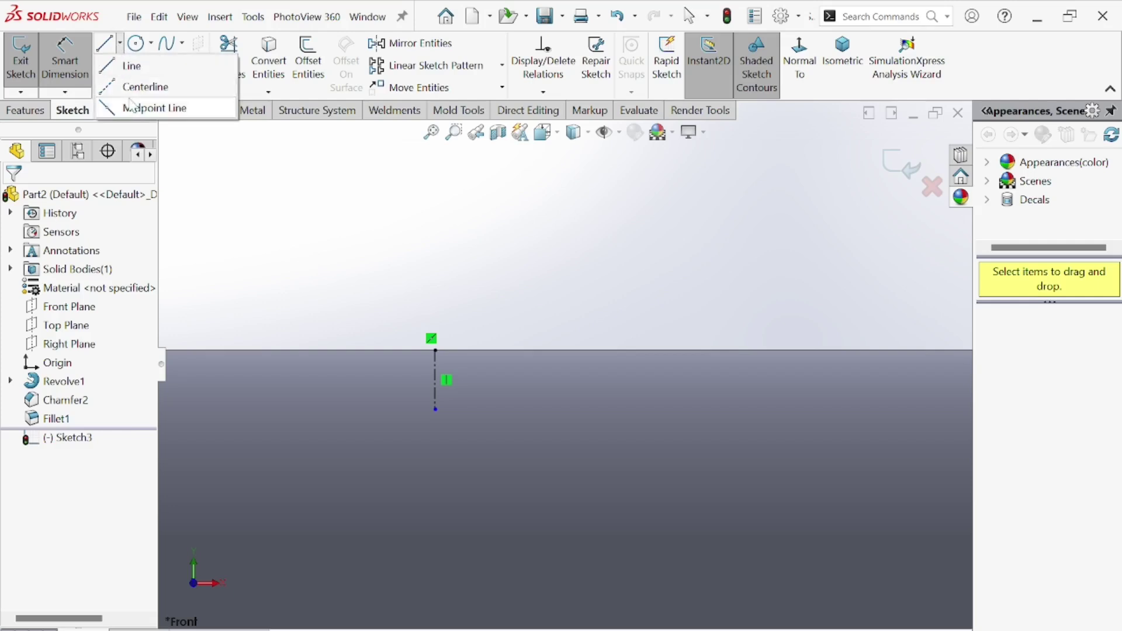
left_click(435, 383)
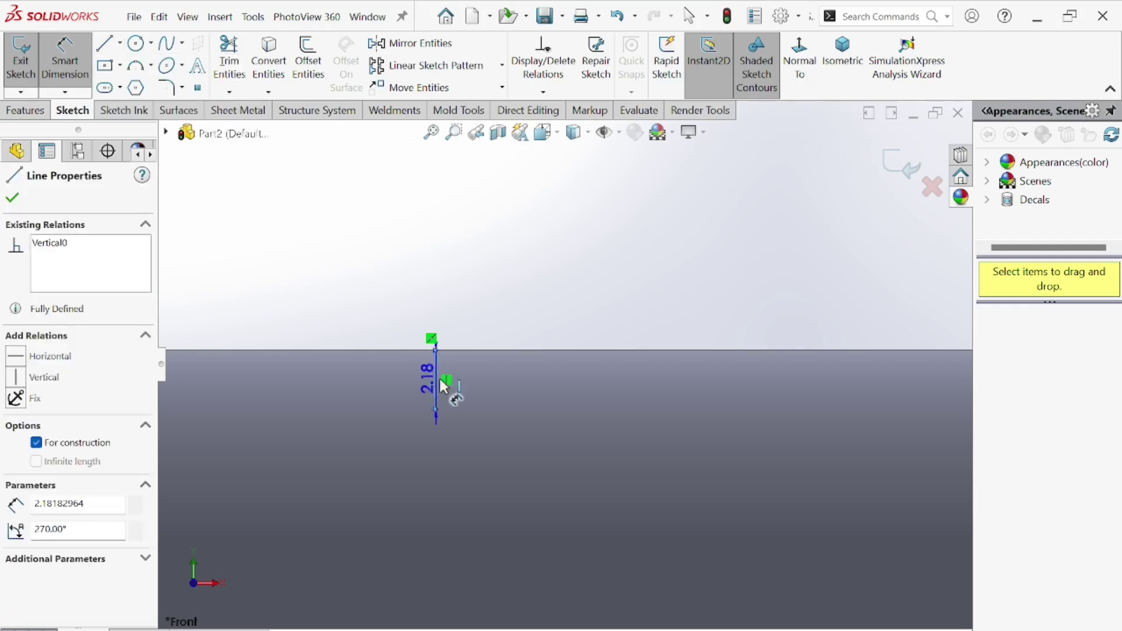
left_click(499, 393)
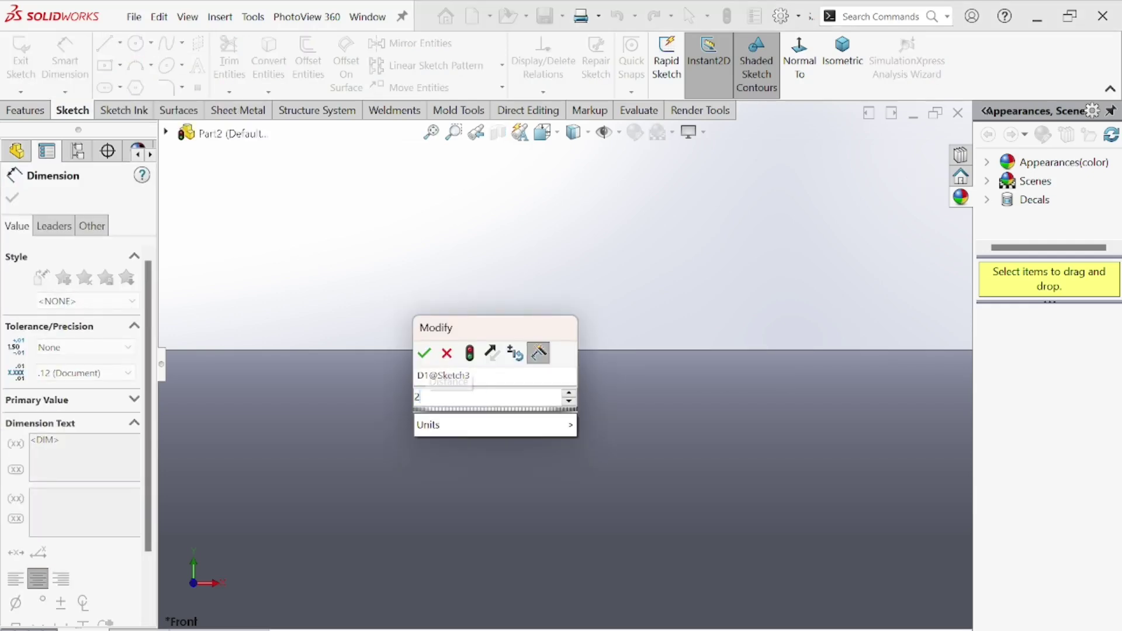
key("Return")
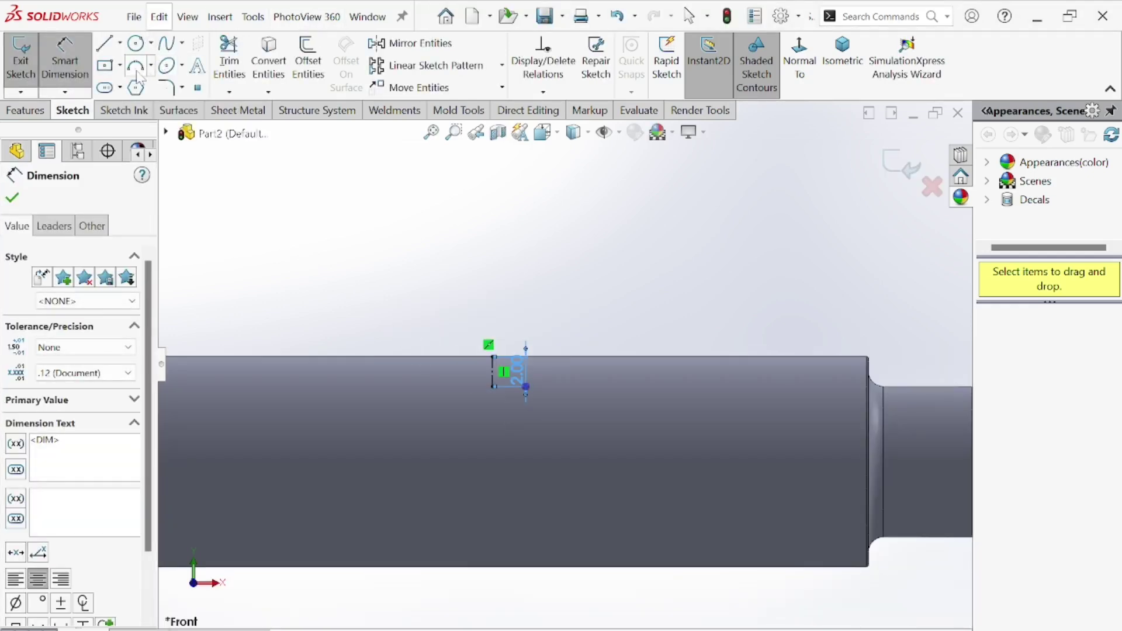
Sketch a three-point arc of about 5.09 mm radius from the large cylinder's upper edge down to the centerline's lower end and back.
left_click(135, 70)
left_click(182, 66)
left_click(151, 65)
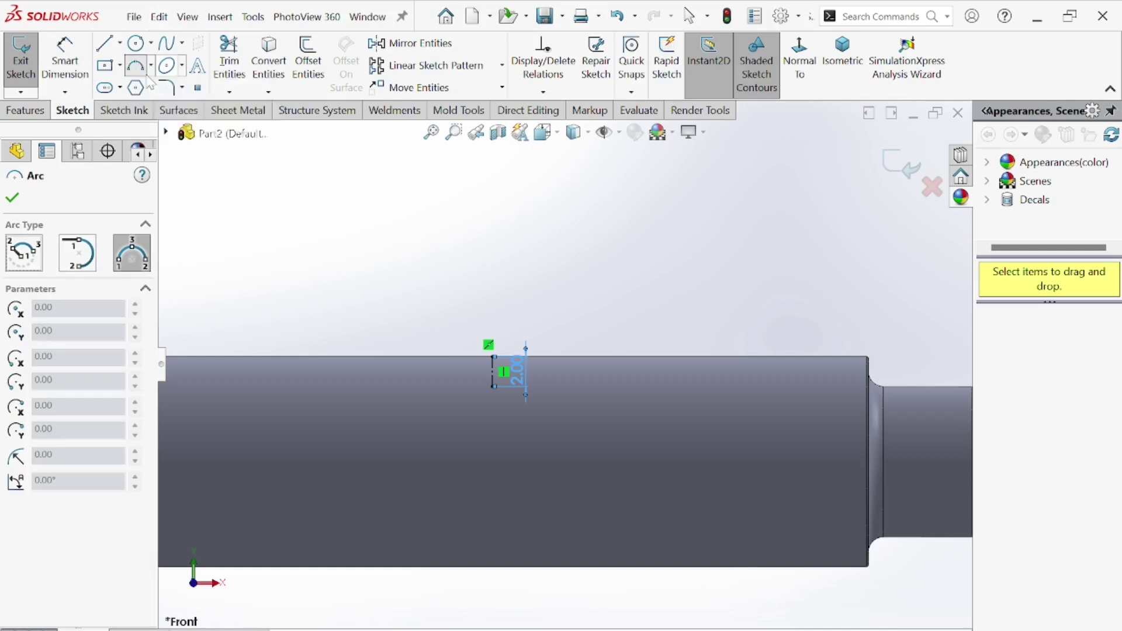
left_click(168, 132)
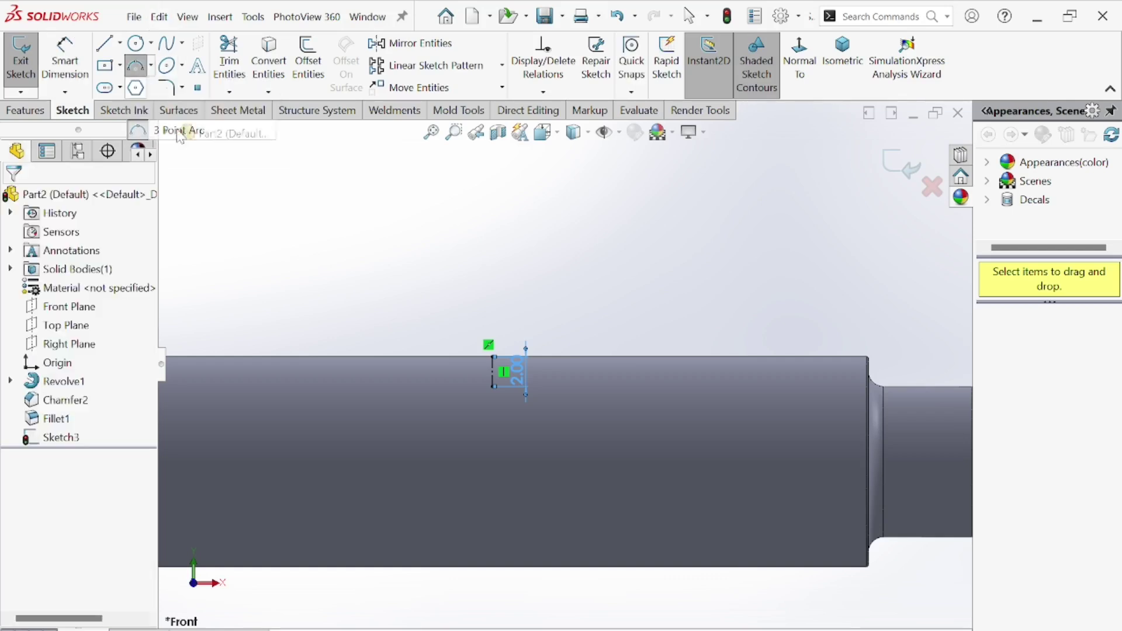
left_click(143, 70)
scroll(491, 307, "down", 3)
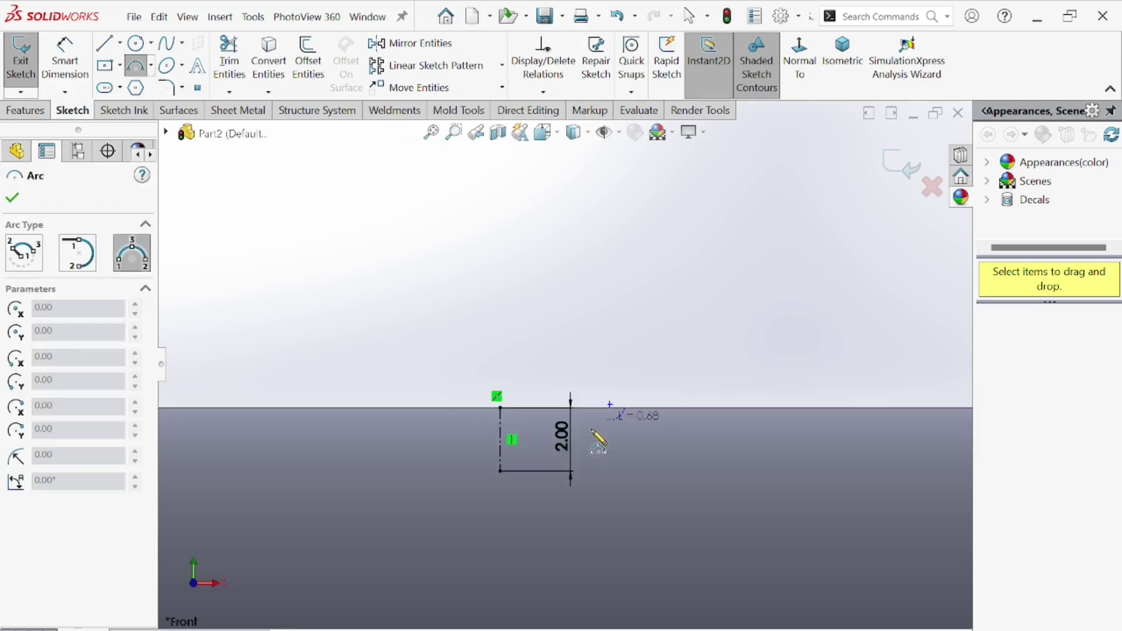
left_click(367, 410)
right_click(383, 301)
key("Escape")
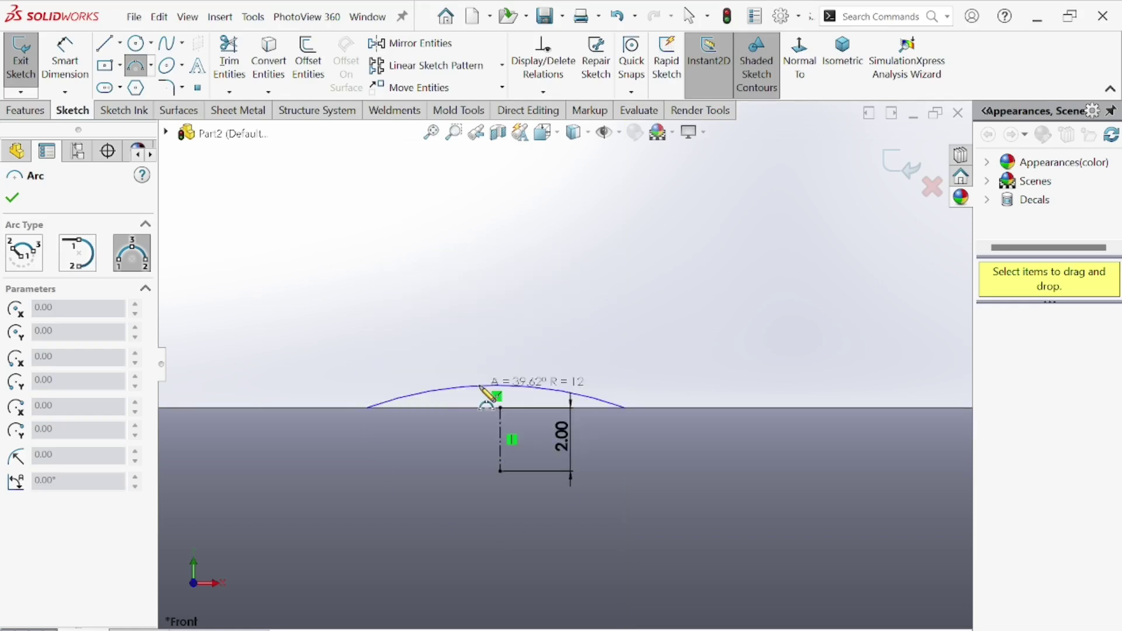
left_click(500, 473)
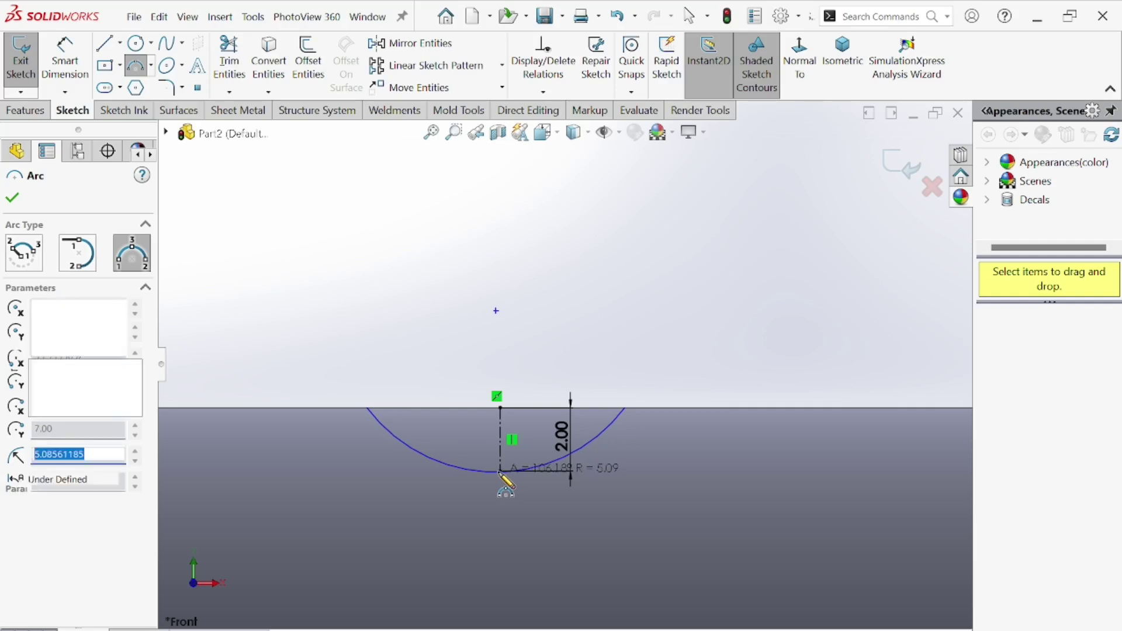
right_click(393, 318)
left_click(422, 321)
Align the arc's center point vertically with the upper endpoint of the centerline.
scroll(541, 397, "down", 3)
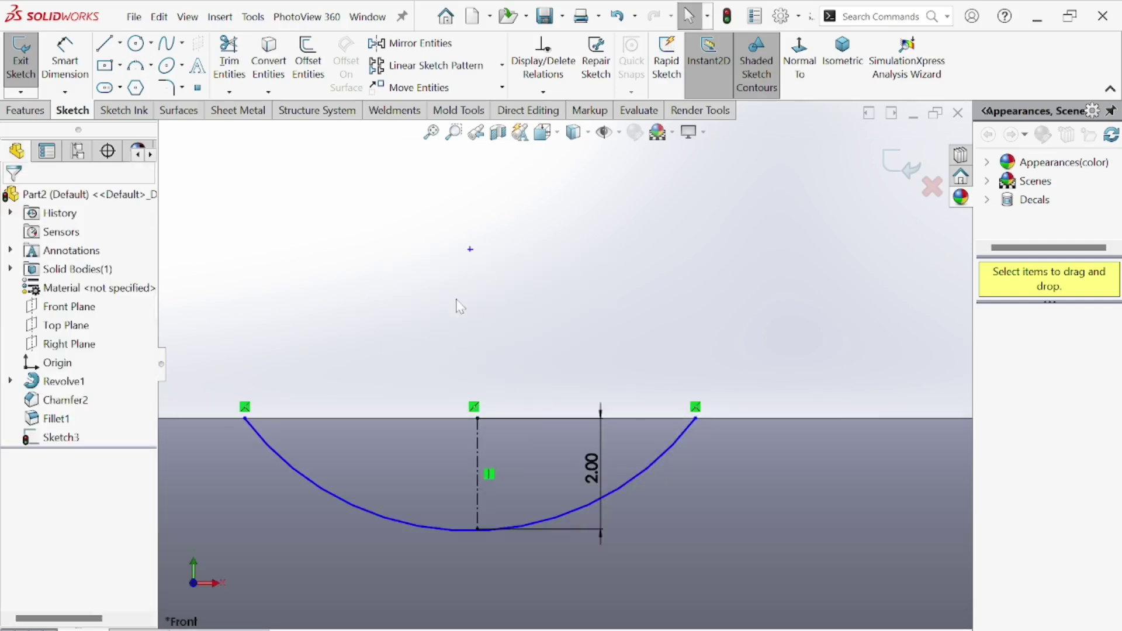
left_click(471, 248)
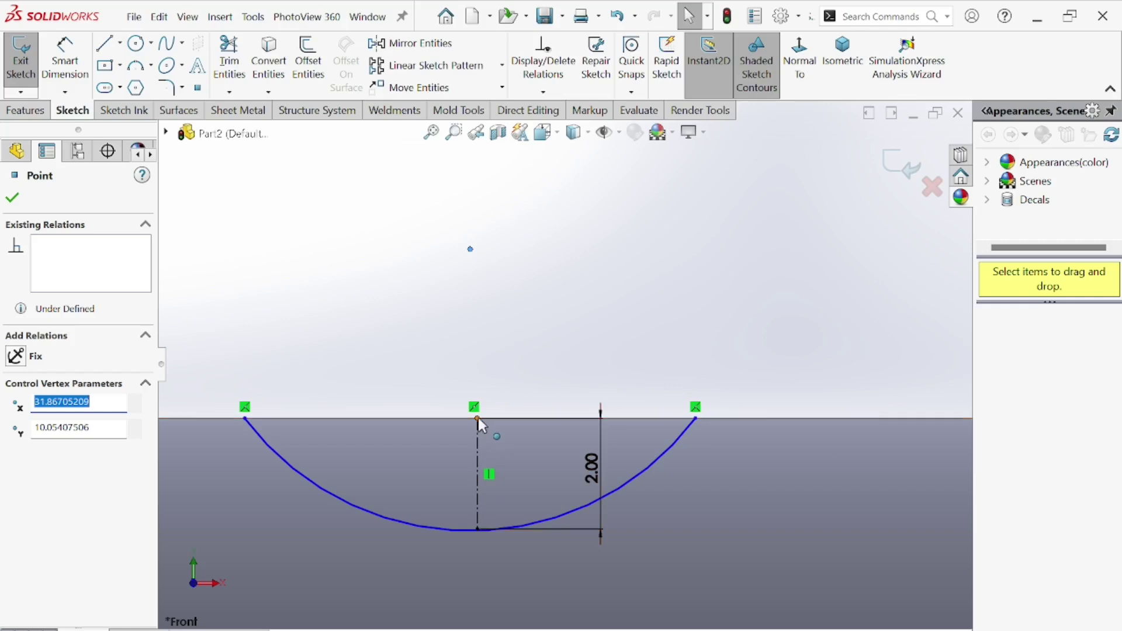
left_click(478, 418, "ctrl")
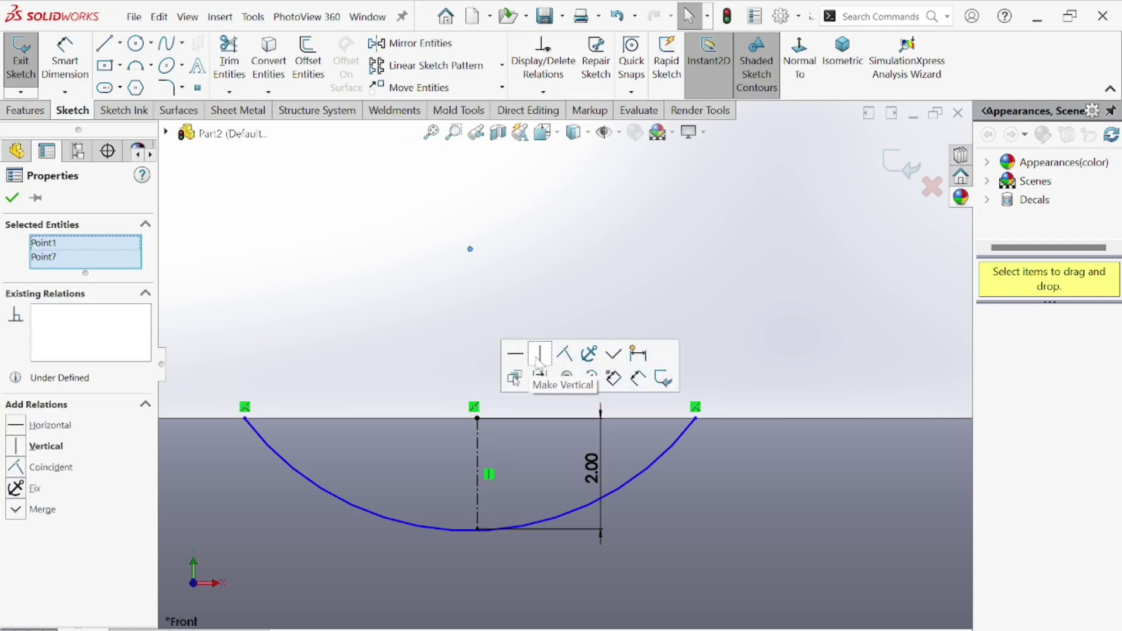
left_click(538, 361)
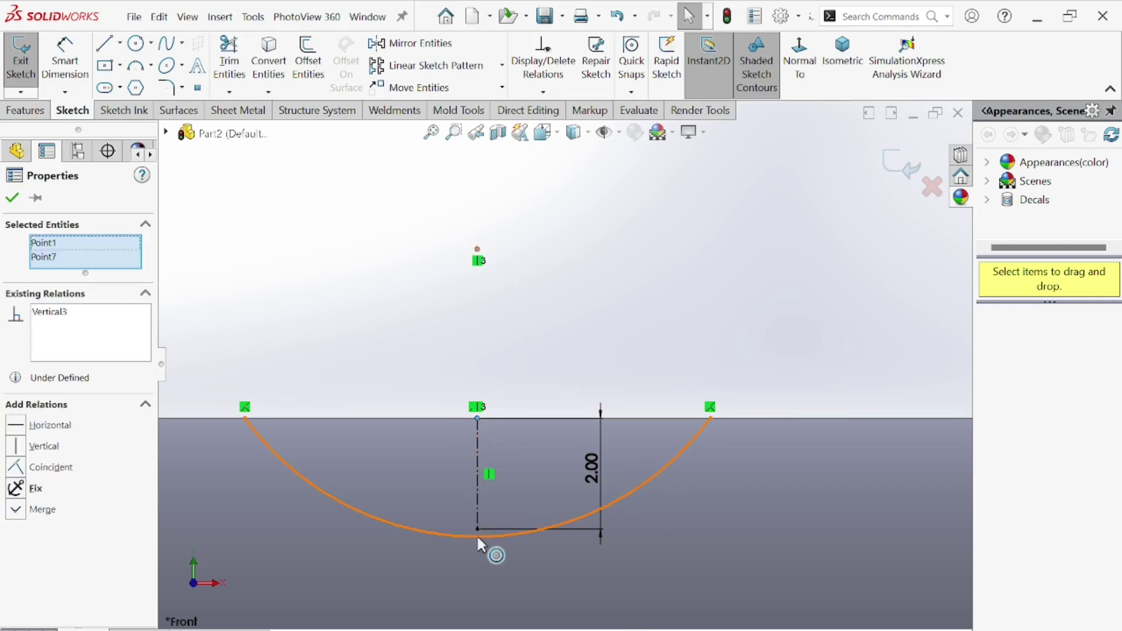
Make the arc's midpoint coincident with the lower endpoint of the centerline.
left_click(478, 535)
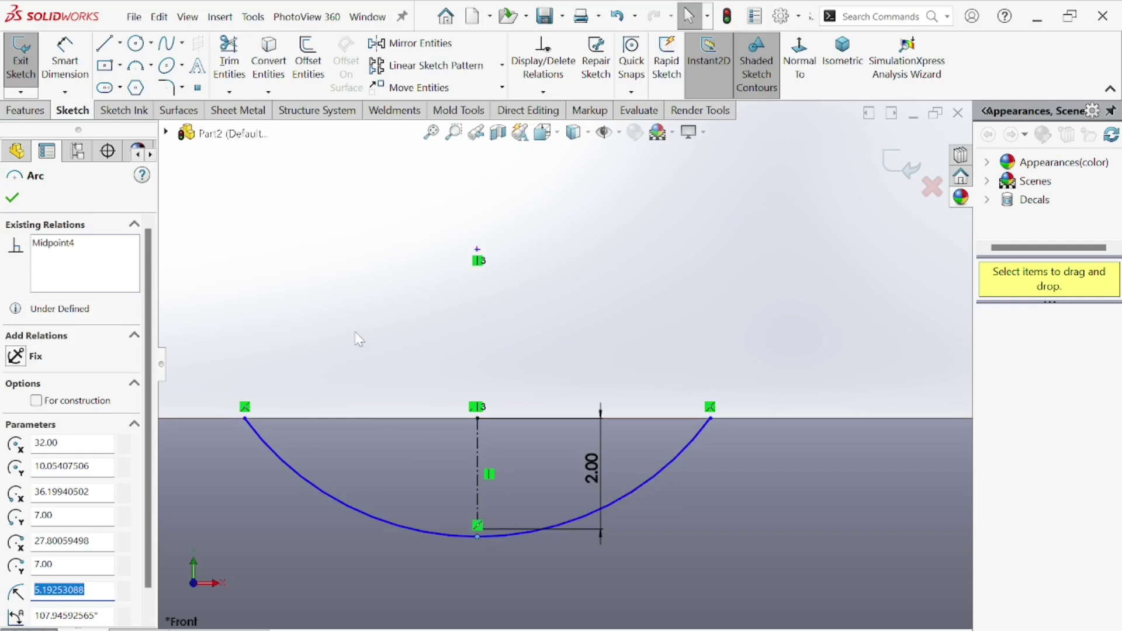
key("Escape")
scroll(452, 527, "down", 4)
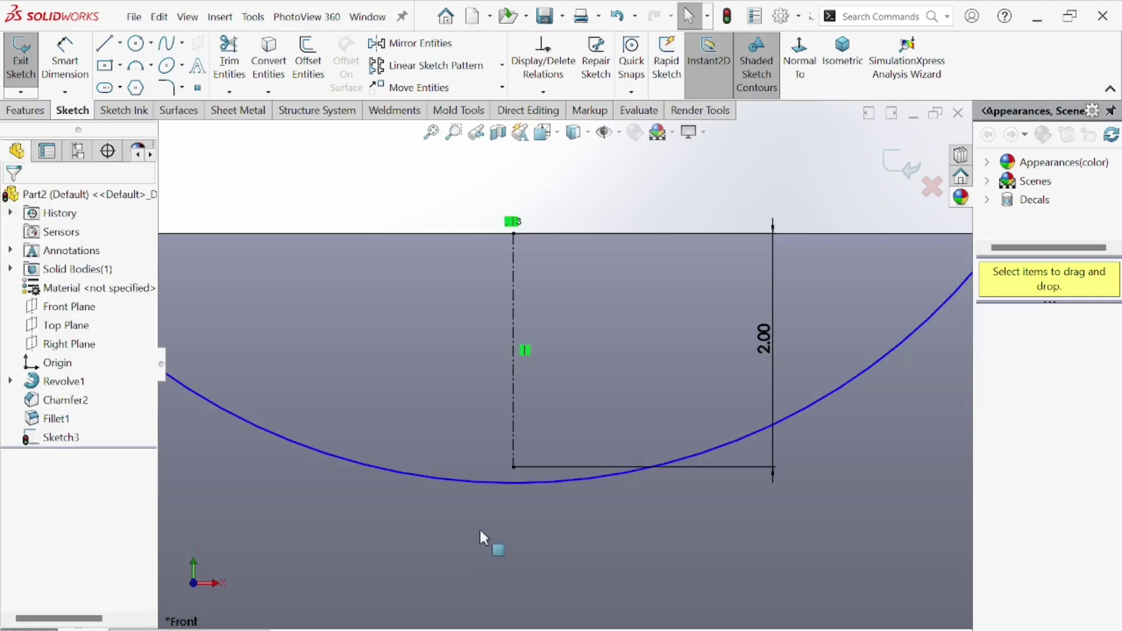
left_click(514, 482)
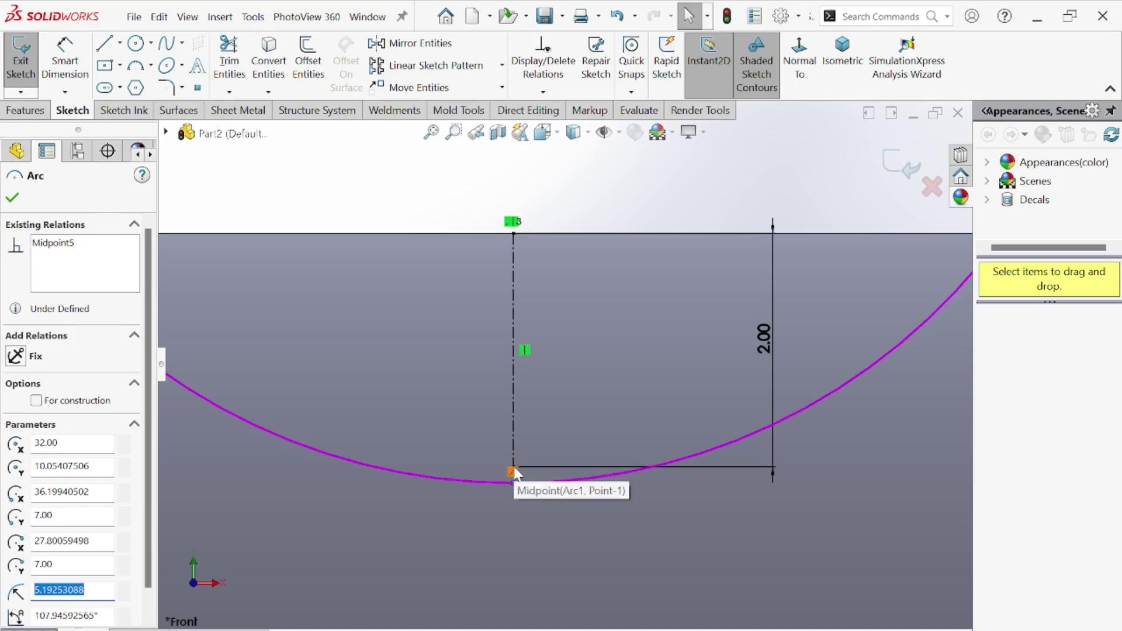
scroll(544, 419, "down", 4)
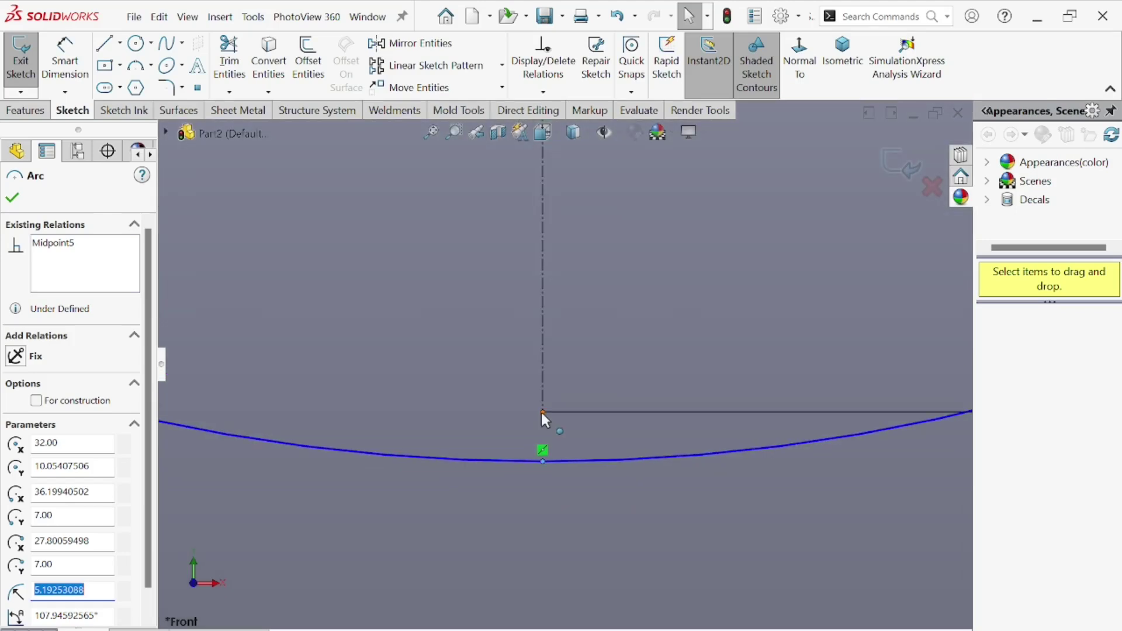
left_click(543, 413)
left_click(543, 461, "ctrl")
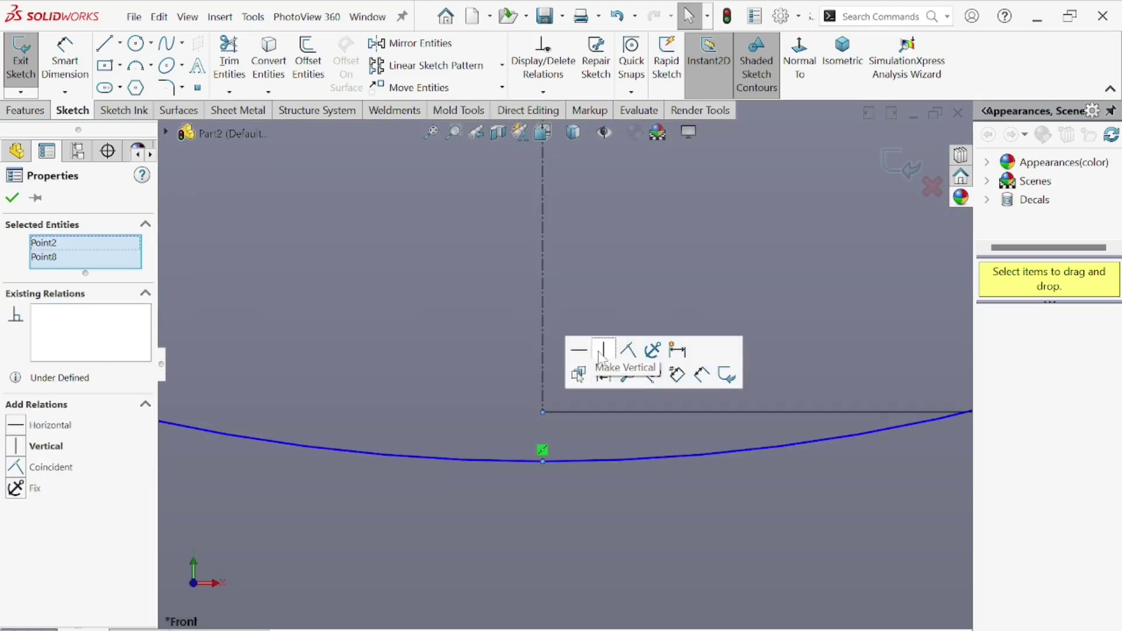
left_click(629, 351)
scroll(558, 416, "up", 2)
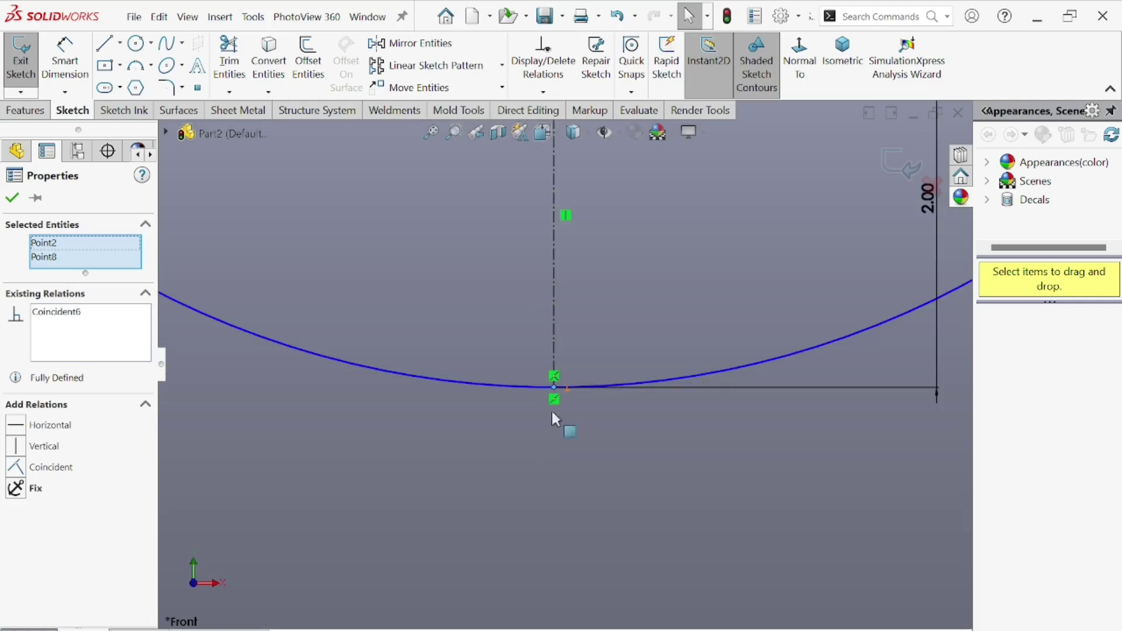
scroll(578, 389, "down", 3)
scroll(540, 404, "down", 4)
scroll(530, 400, "up", 6)
scroll(520, 408, "up", 3)
scroll(517, 402, "down", 1)
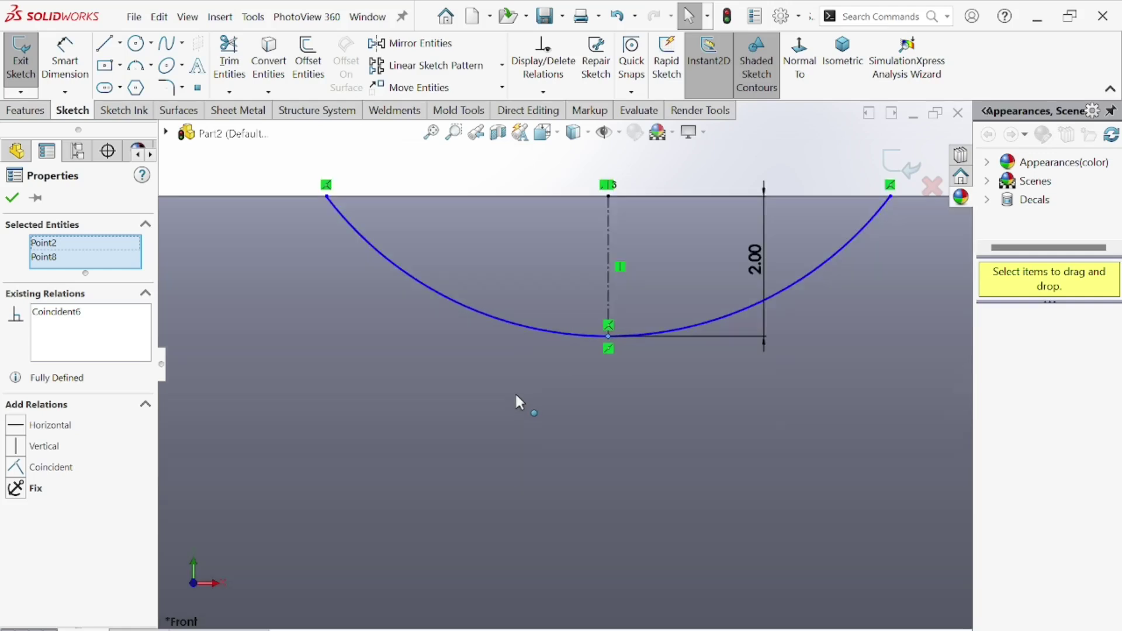
scroll(386, 307, "up", 3)
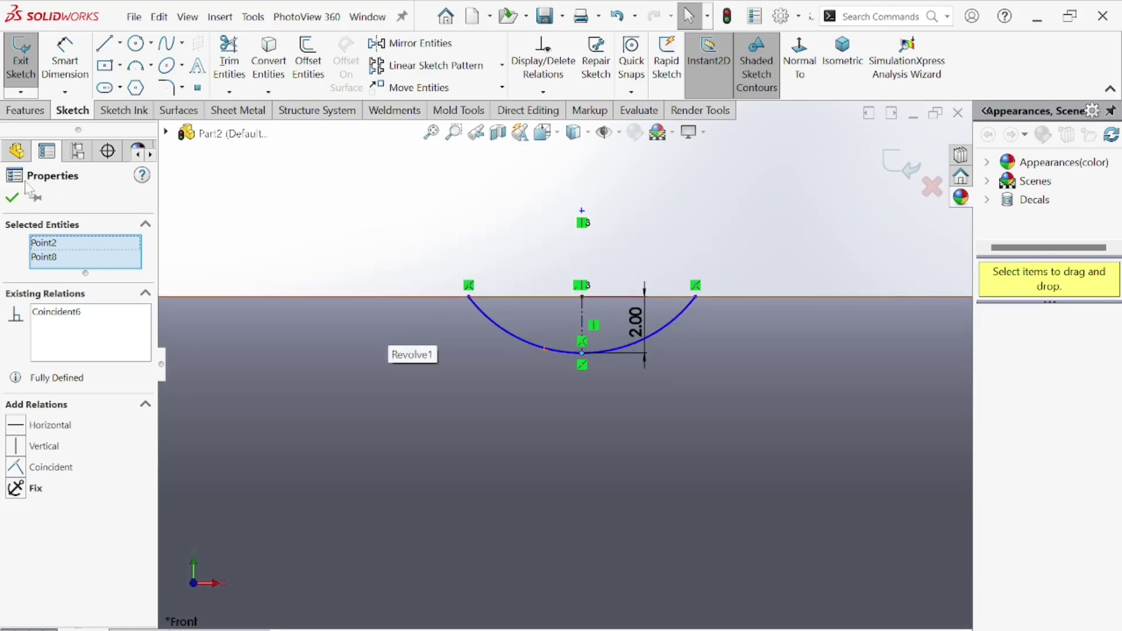
left_click(13, 198)
left_click(25, 110)
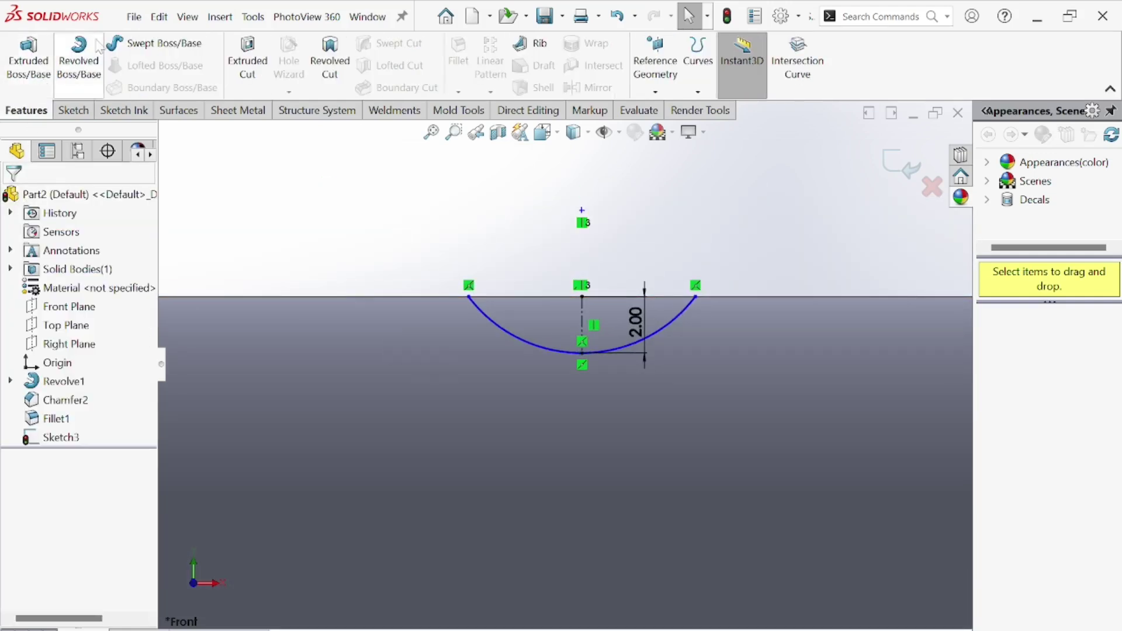
left_click(253, 63)
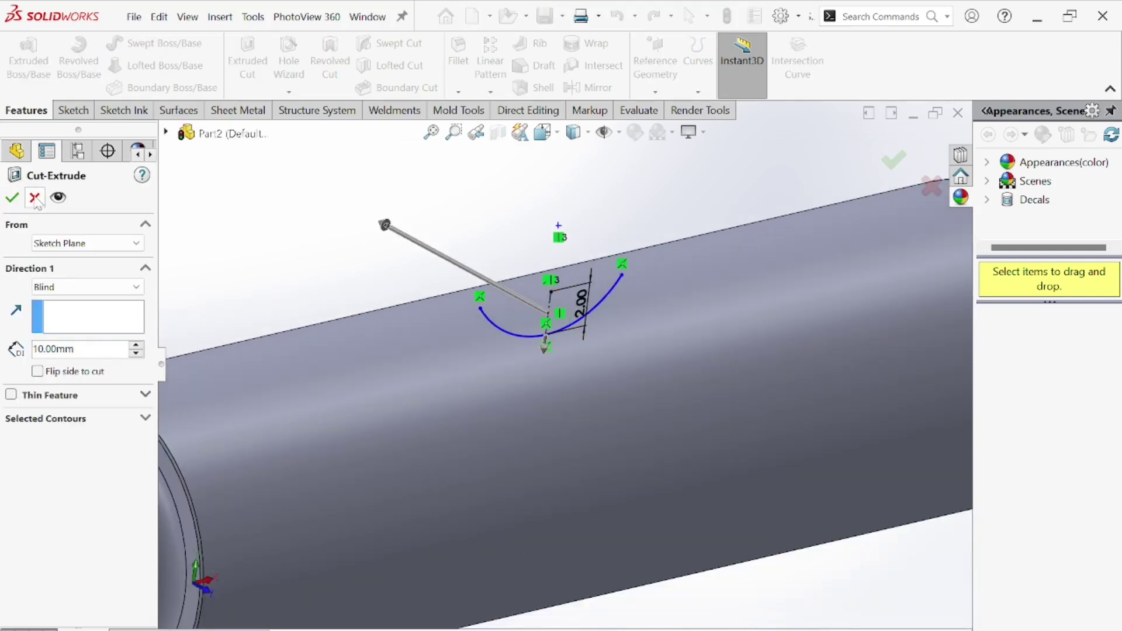
key("Escape")
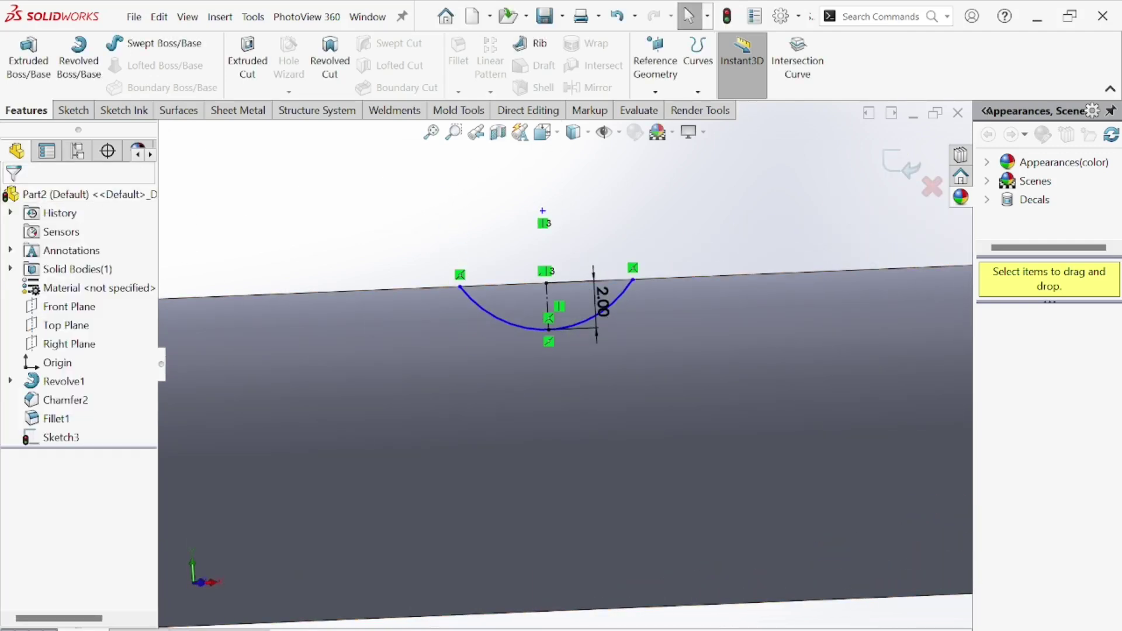
Close the arc profile with a horizontal line joining its two endpoints along the cylinder's upper edge.
left_click(73, 110)
left_click(800, 59)
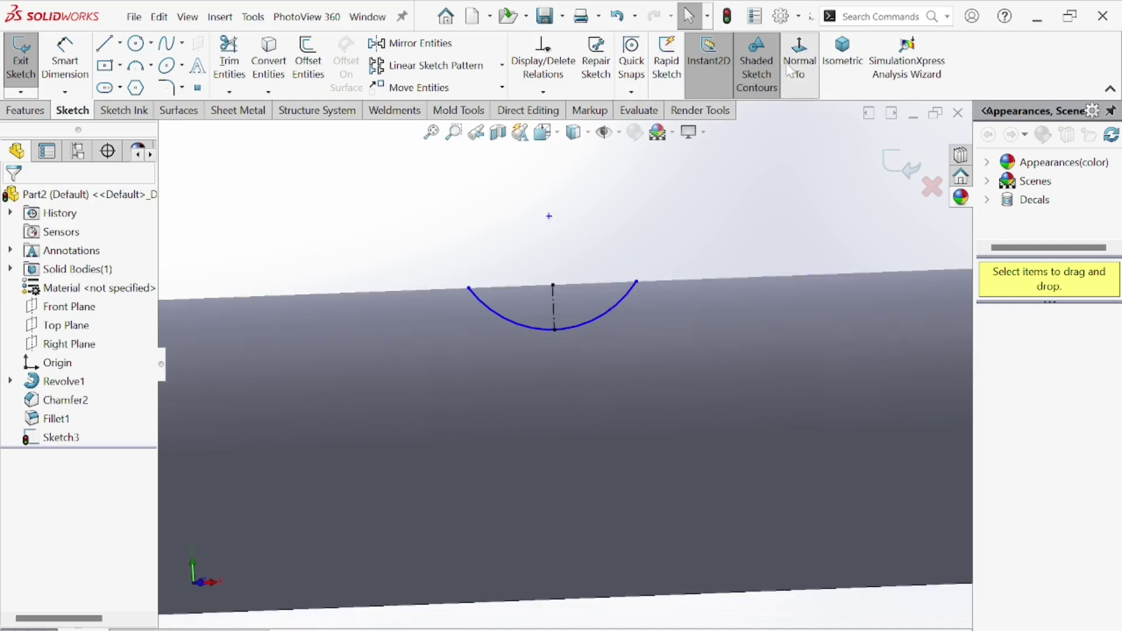
scroll(656, 310, "down", 6)
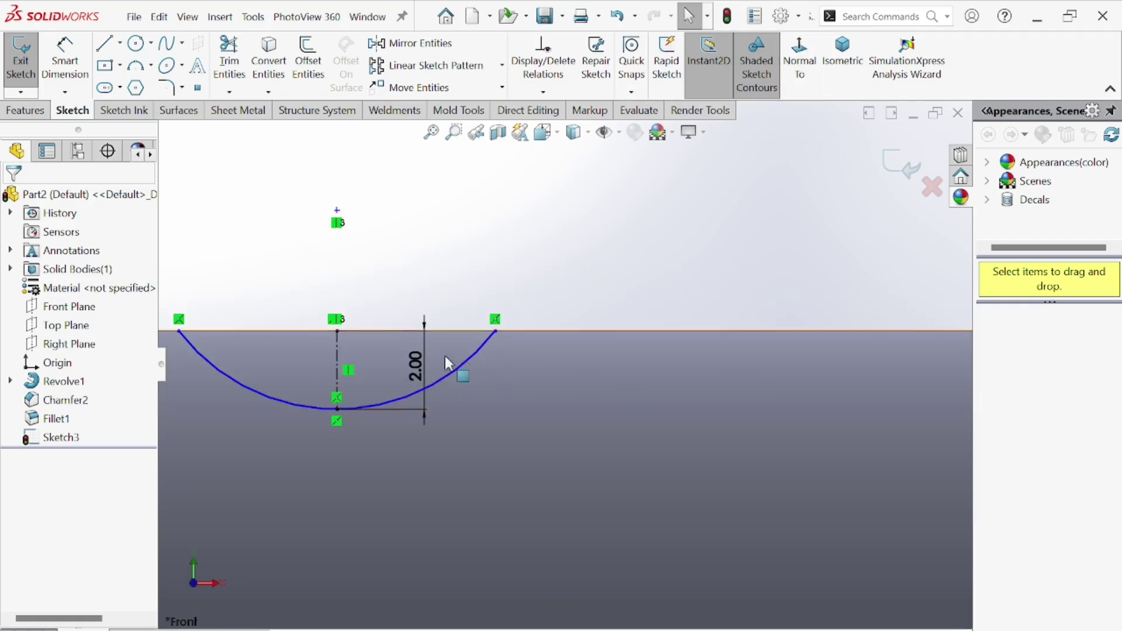
scroll(438, 332, "up", 3)
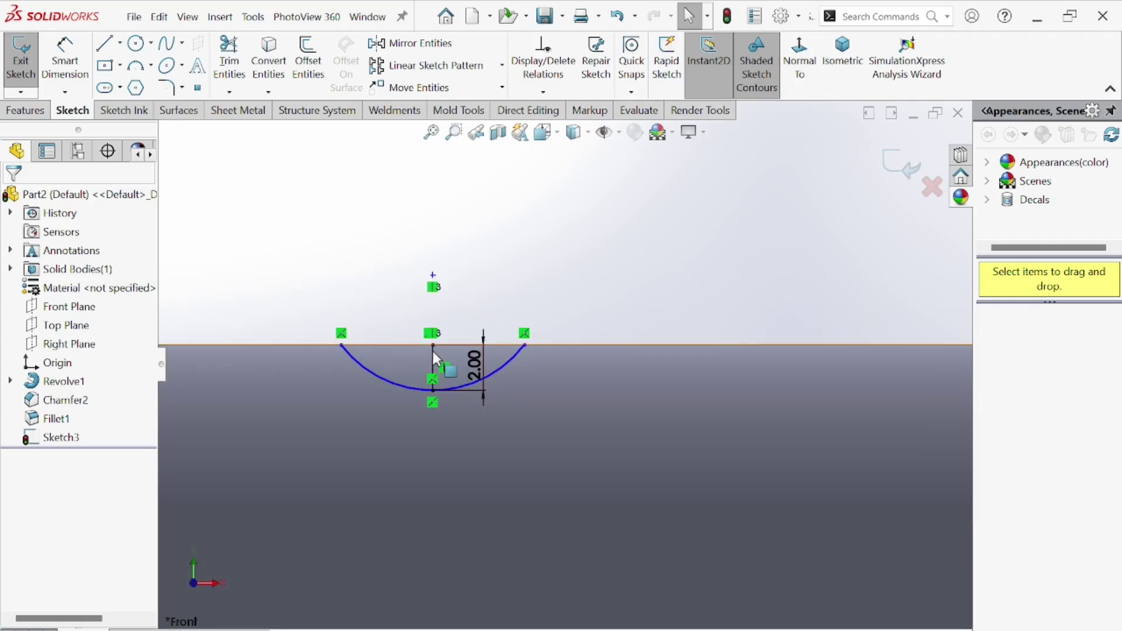
left_click(105, 42)
scroll(427, 374, "down", 5)
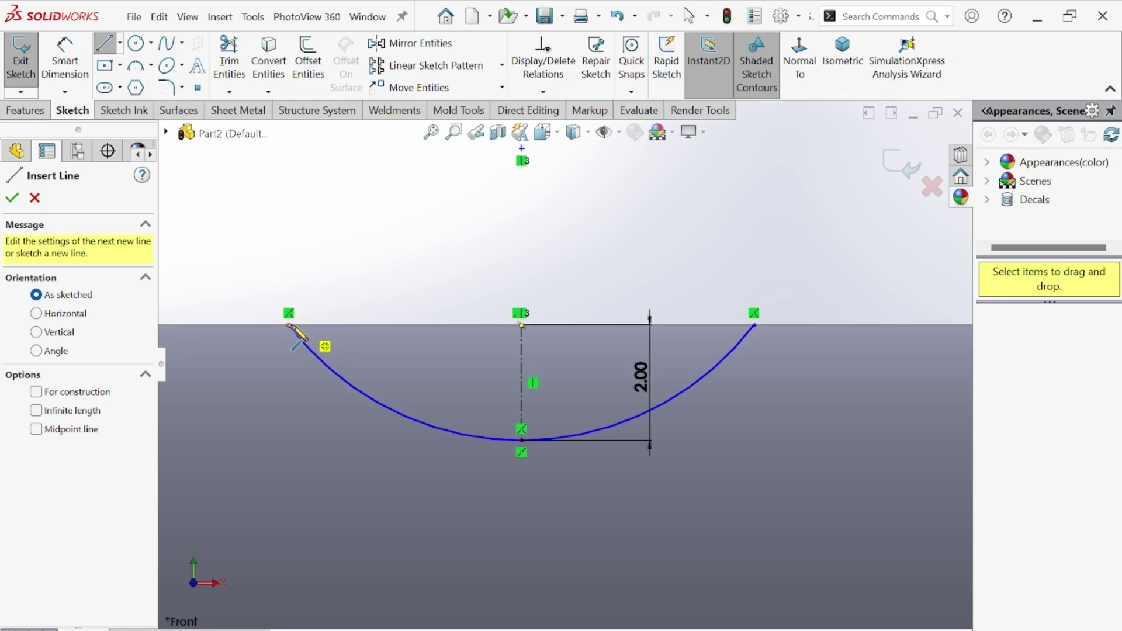
mouse_move(290, 326)
left_mouse_down()
mouse_move(854, 326)
mouse_move(754, 325)
left_mouse_up()
right_click(559, 206)
left_click(591, 217)
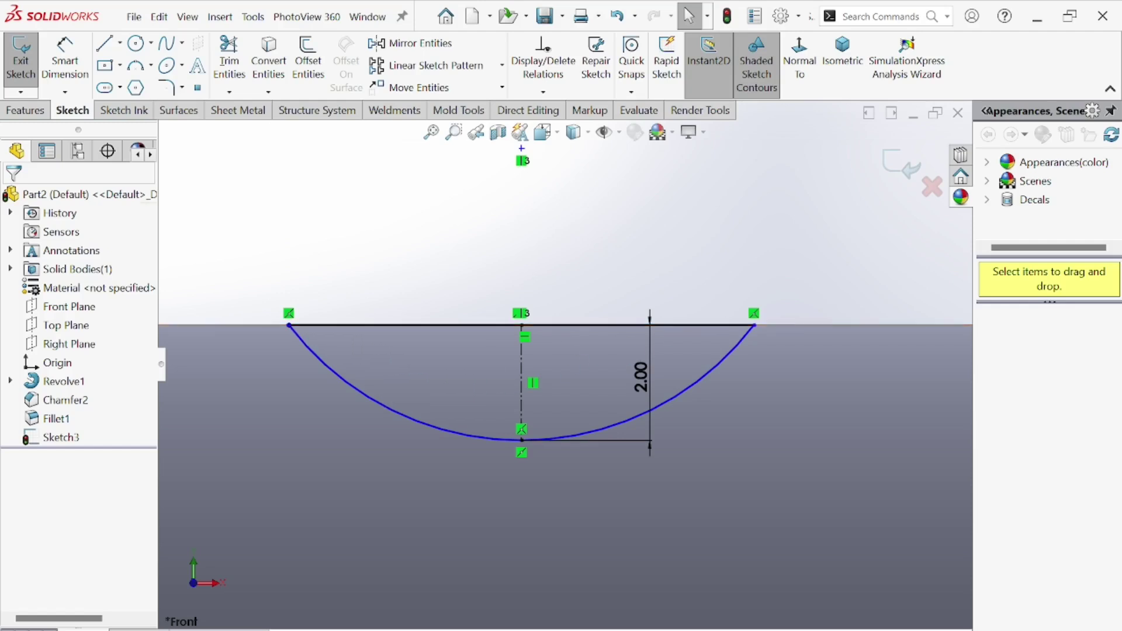
Cut-extrude the closed arc profile through the shaft with a Mid Plane end condition and a 2 mm depth.
left_click(28, 111)
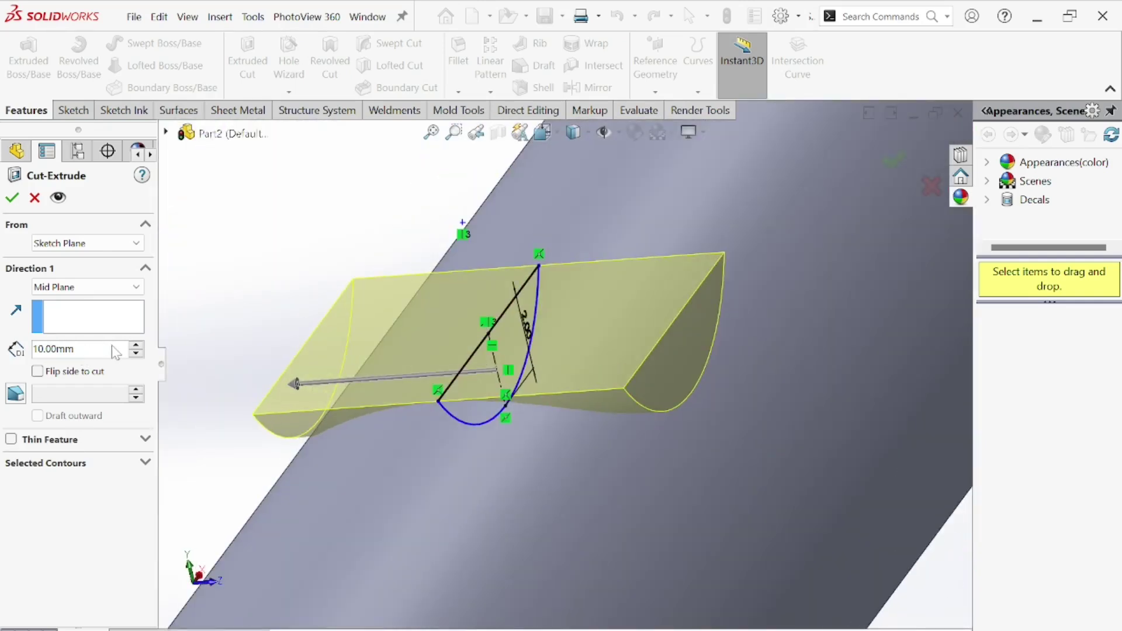
type("2")
key("Return")
middle_click_drag(371, 321, 275, 261)
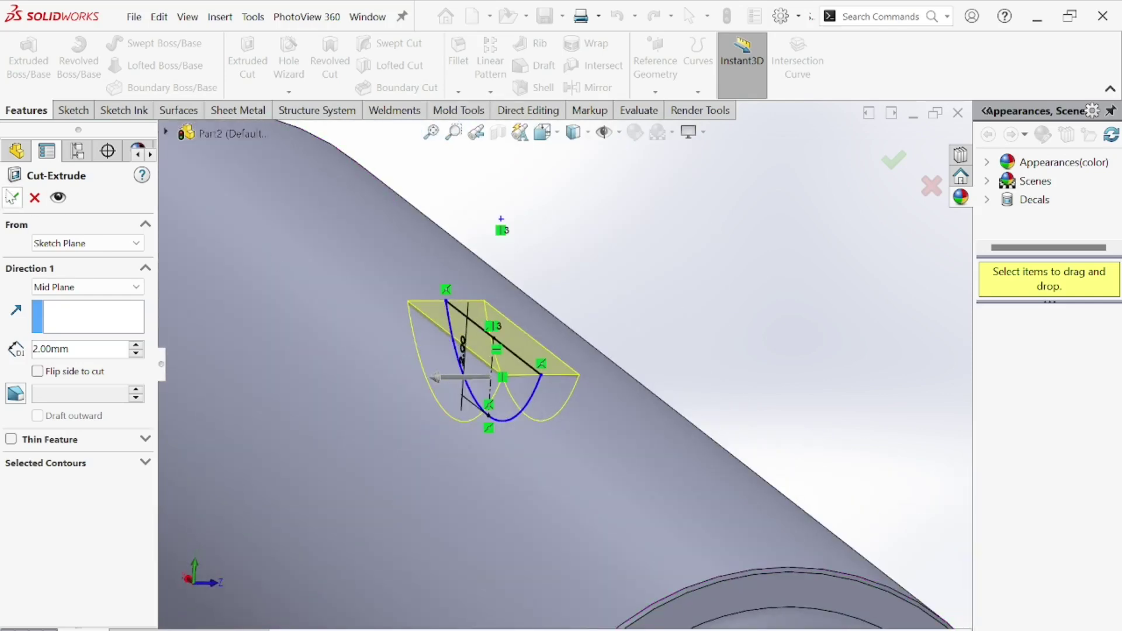
key("Return")
Inspect the arc-shaped slot cut in the middle of the large cylinder from several angles.
middle_click_drag(654, 413, 508, 321)
scroll(507, 321, "down", 3)
middle_click_drag(574, 396, 567, 342)
scroll(544, 450, "up", 4)
scroll(675, 388, "down", 3)
scroll(675, 388, "up", 4)
middle_click_drag(675, 388, 514, 368)
scroll(568, 383, "down", 1)
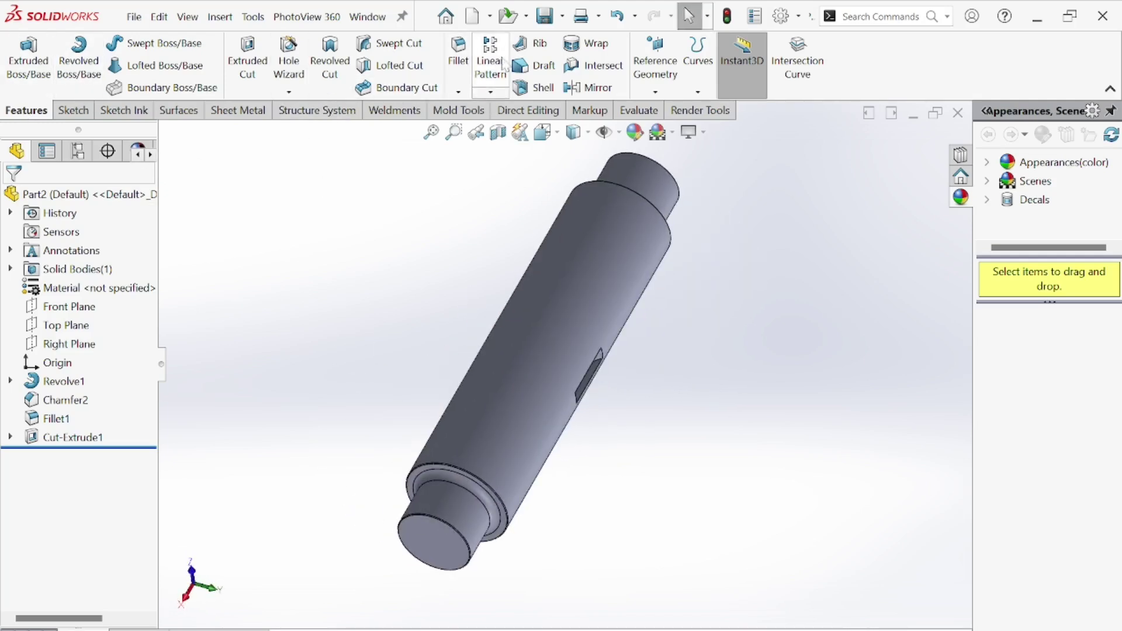
Start a circular pattern and choose the arc-shaped slot cut as the feature to repeat.
left_click(491, 93)
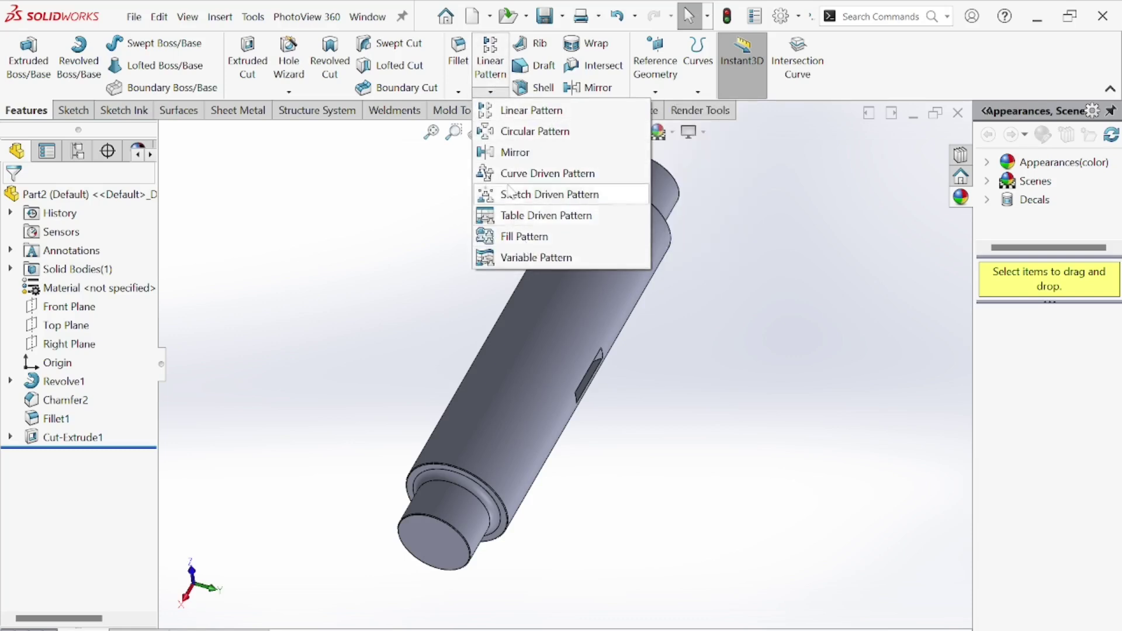
left_click(512, 134)
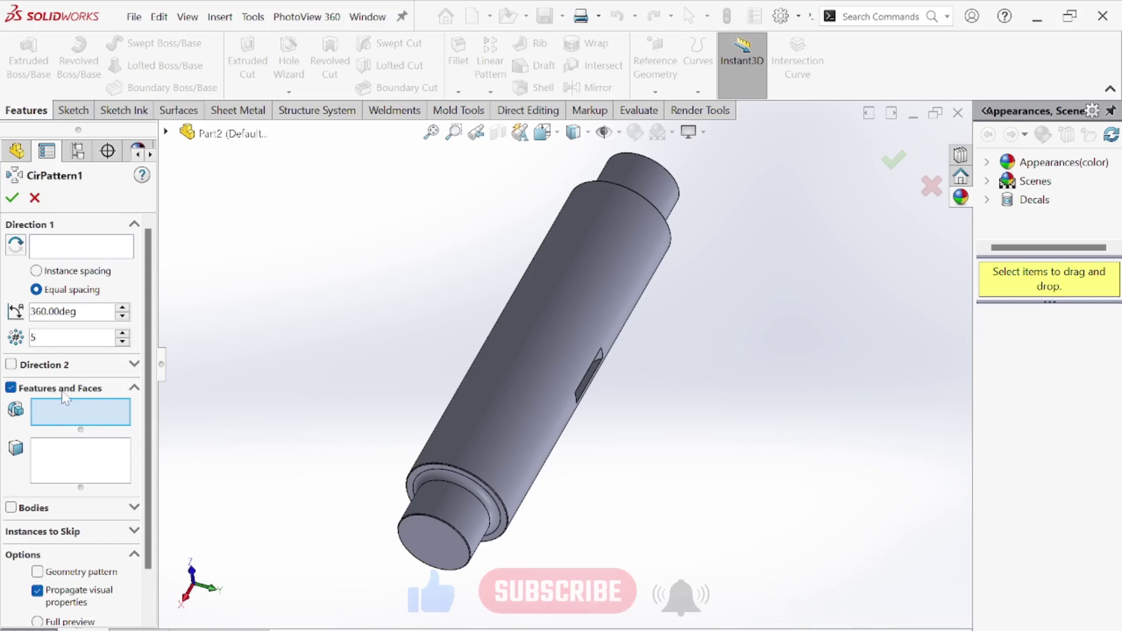
scroll(583, 420, "down", 5)
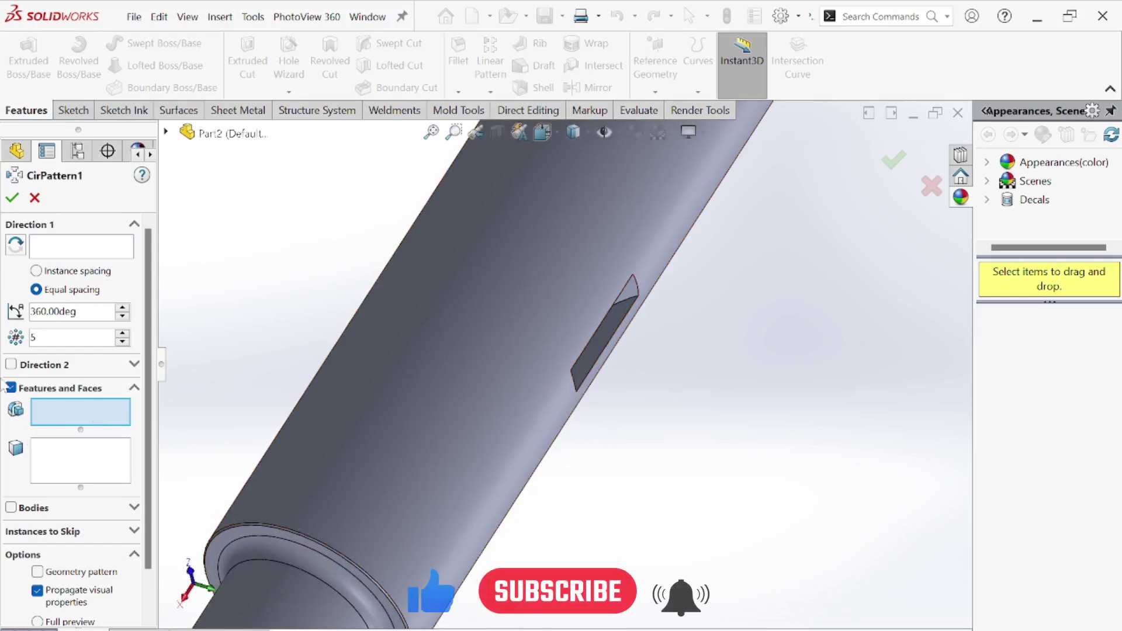
left_click(594, 346)
scroll(587, 346, "down", 3)
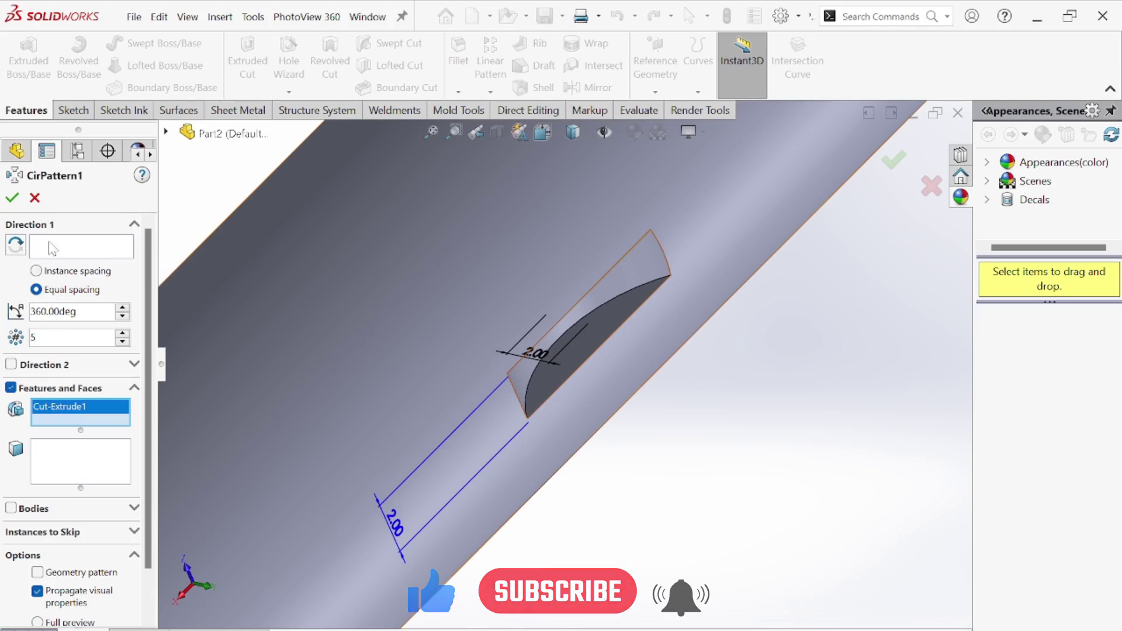
Pattern the slot around the large cylinder's outer face with 5 equally spaced instances over 360 degrees.
left_click(69, 247)
scroll(313, 334, "up", 5)
middle_click_drag(501, 284, 475, 291)
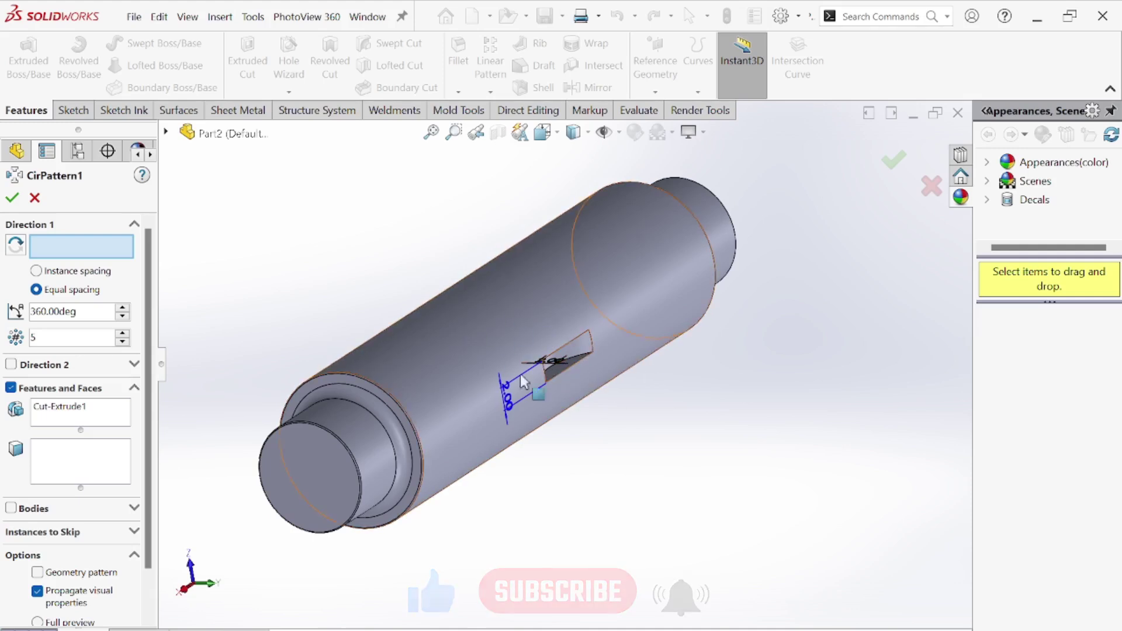
left_click(482, 319)
middle_click_drag(482, 319, 472, 413)
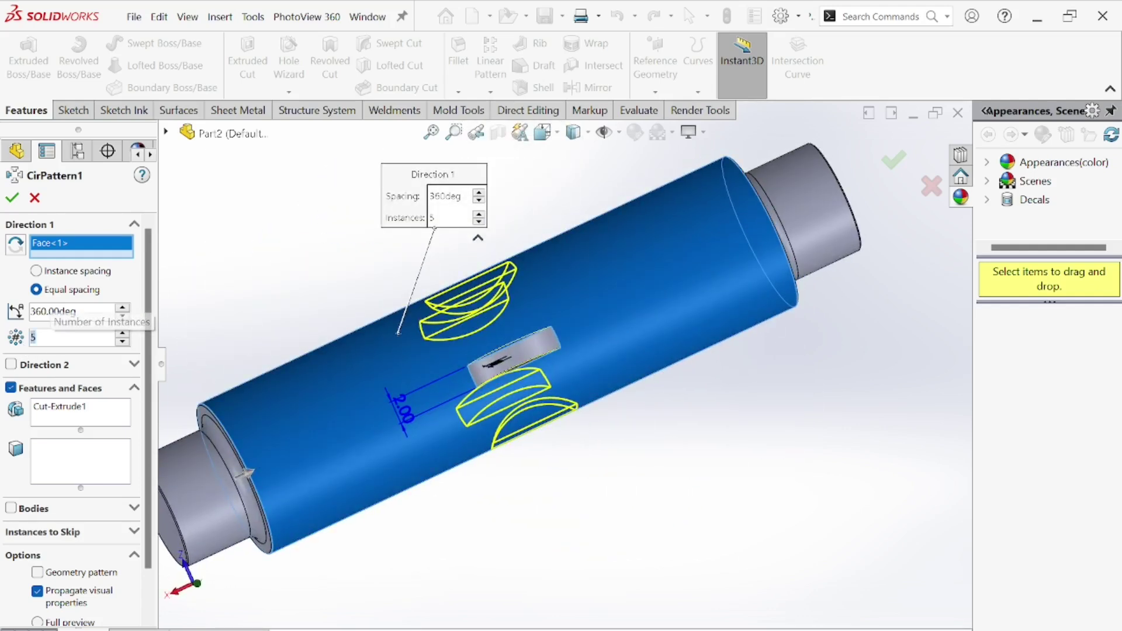
middle_click_drag(243, 281, 274, 309)
left_click(12, 198)
Inspect the patterned slots around the large cylinder from several angles and zoom levels.
middle_click_drag(306, 270, 460, 398)
scroll(498, 367, "up", 3)
scroll(483, 381, "down", 4)
scroll(528, 335, "up", 3)
scroll(591, 394, "down", 3)
middle_click_drag(459, 395, 453, 363)
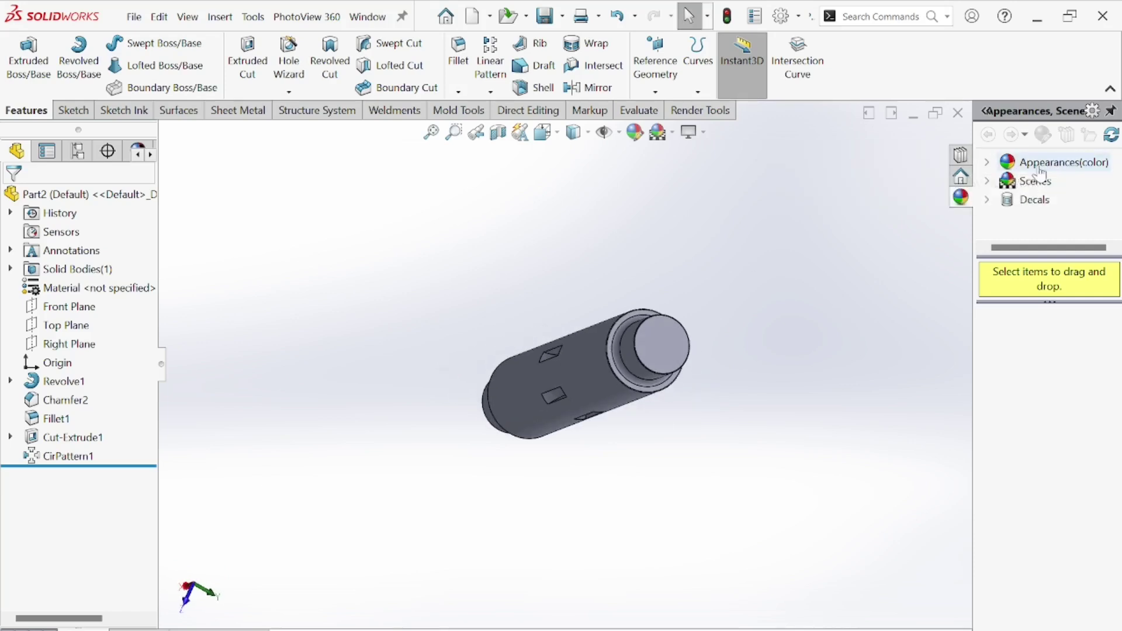
Expand the appearances library, enlarge its category list and open the Metal category.
left_click(988, 163)
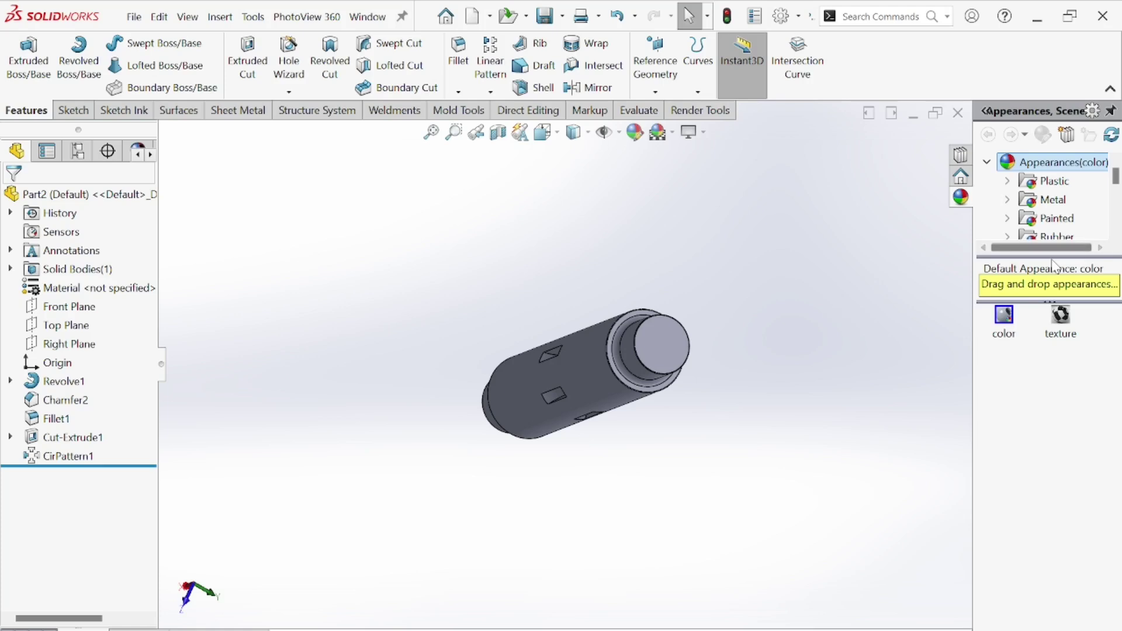
left_click_drag(1046, 386, 1045, 387)
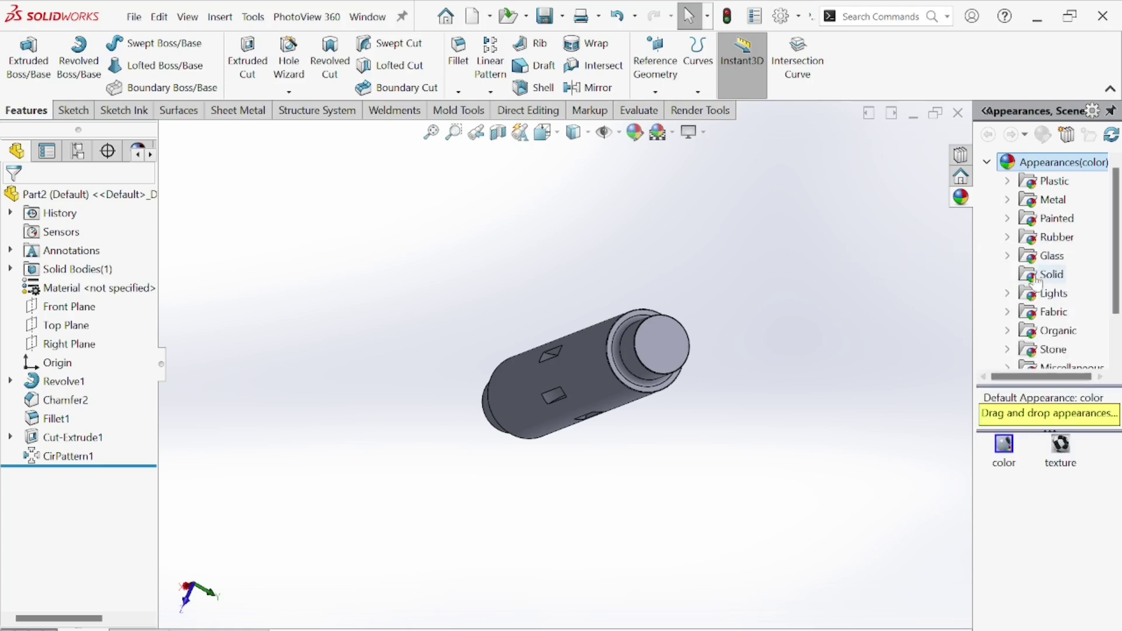
scroll(1038, 262, "down", 1)
scroll(1048, 287, "up", 1)
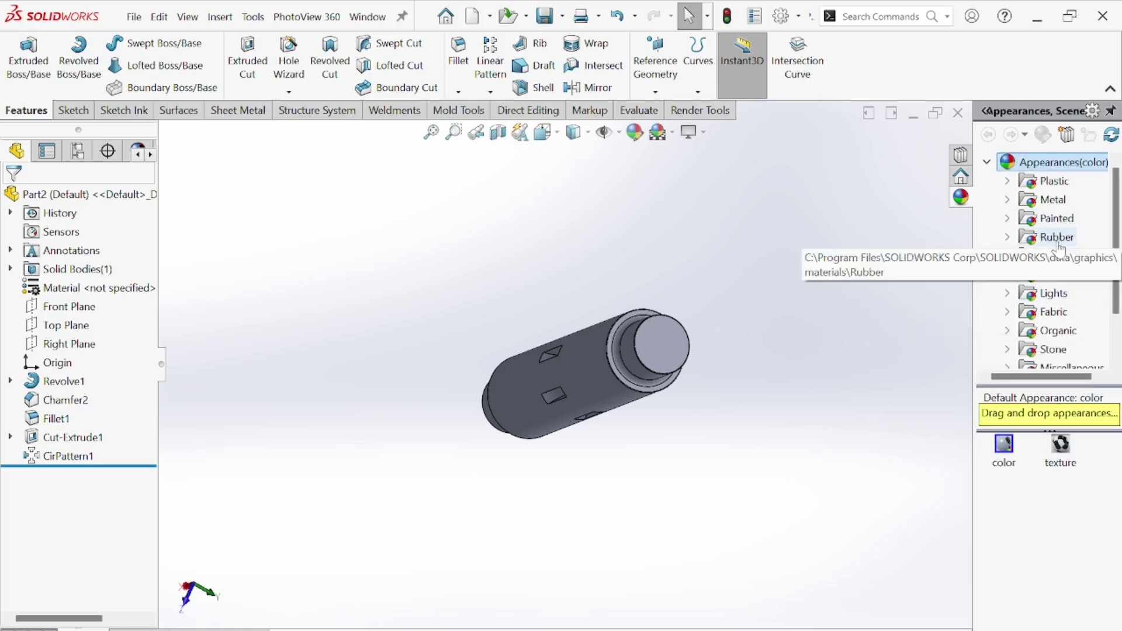
middle_click_drag(570, 308, 725, 318)
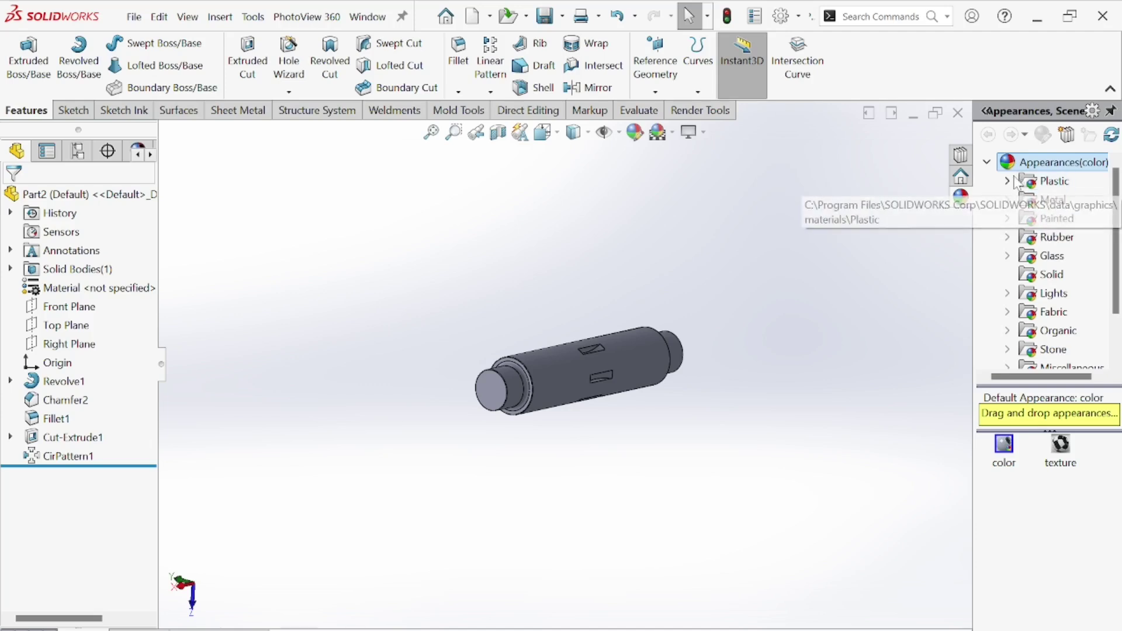
left_click(1008, 200)
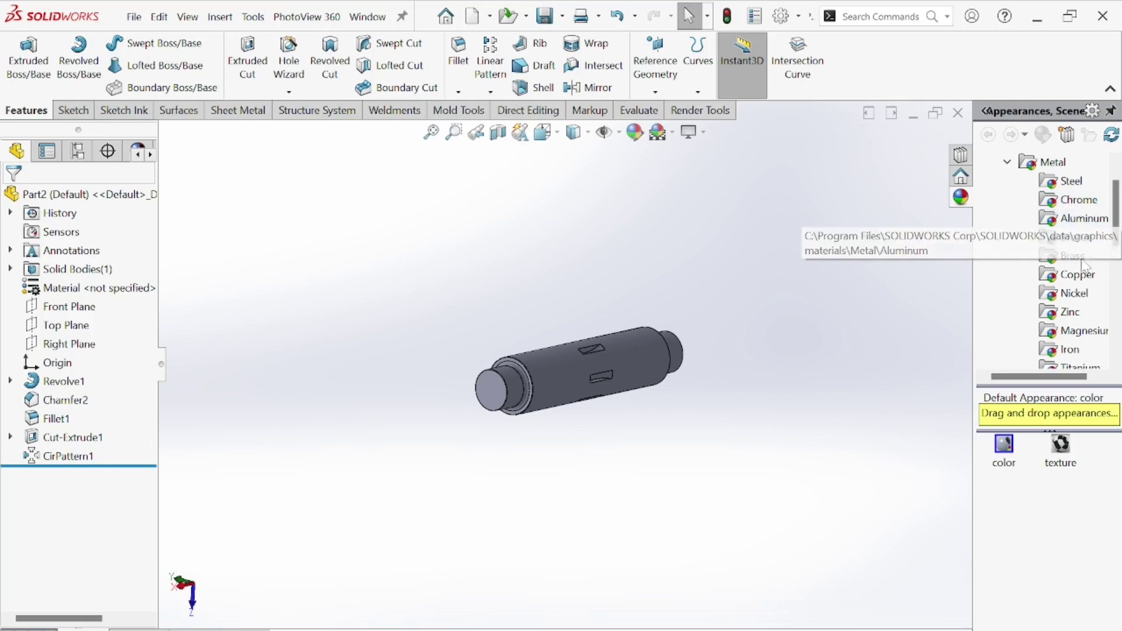
Apply the brushed aluminum appearance from the Aluminum metals to the whole shaft.
left_click(1075, 218)
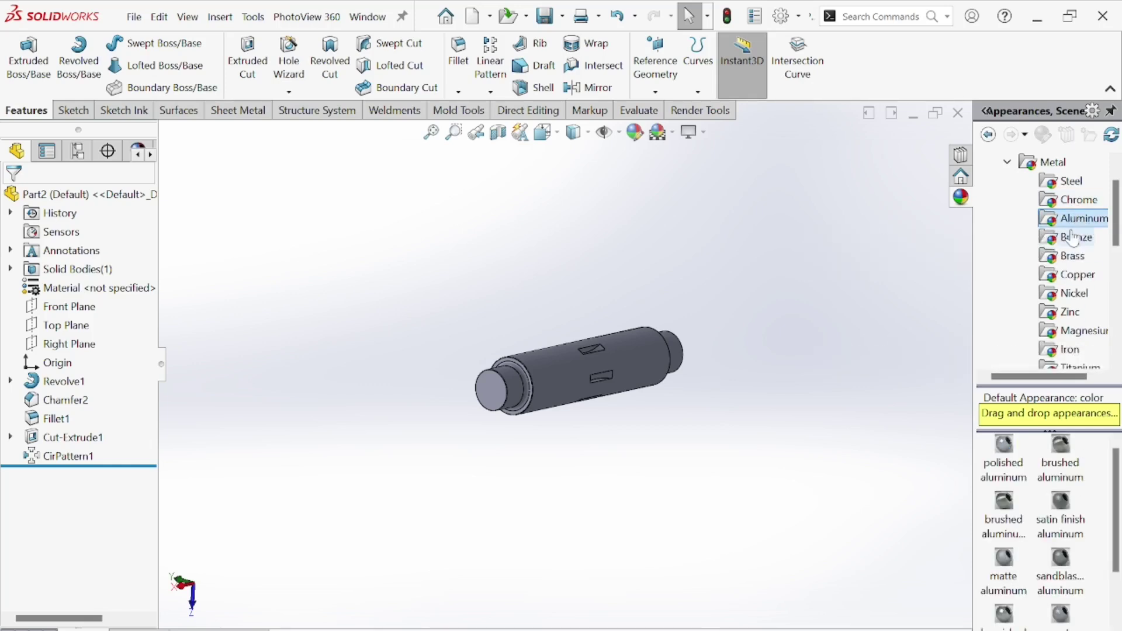
scroll(1104, 473, "down", 2)
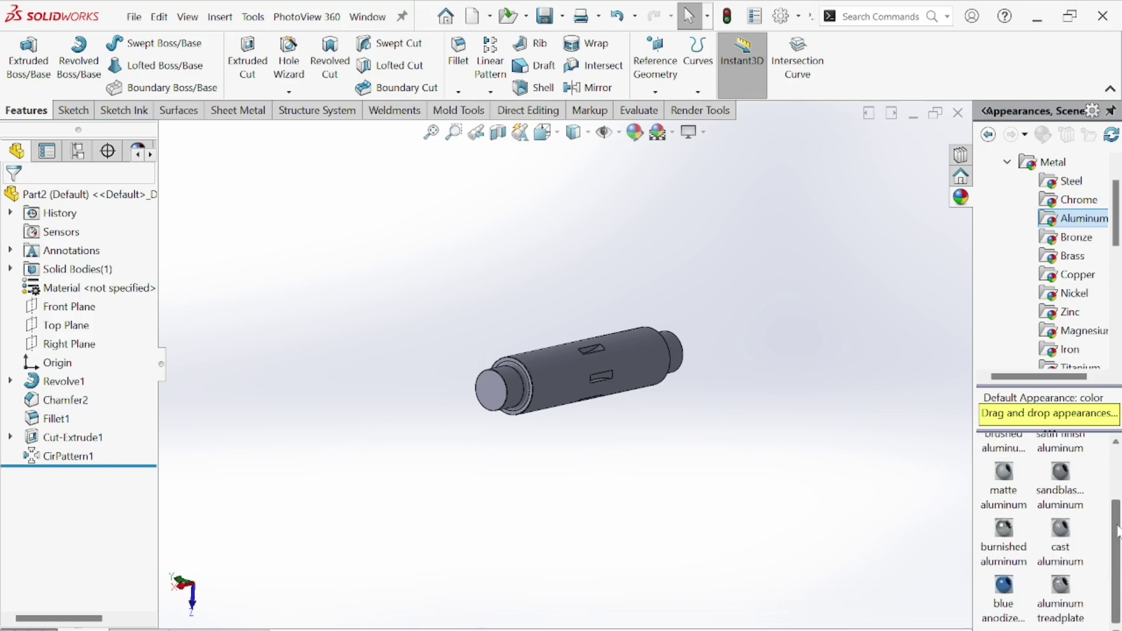
scroll(1102, 472, "up", 2)
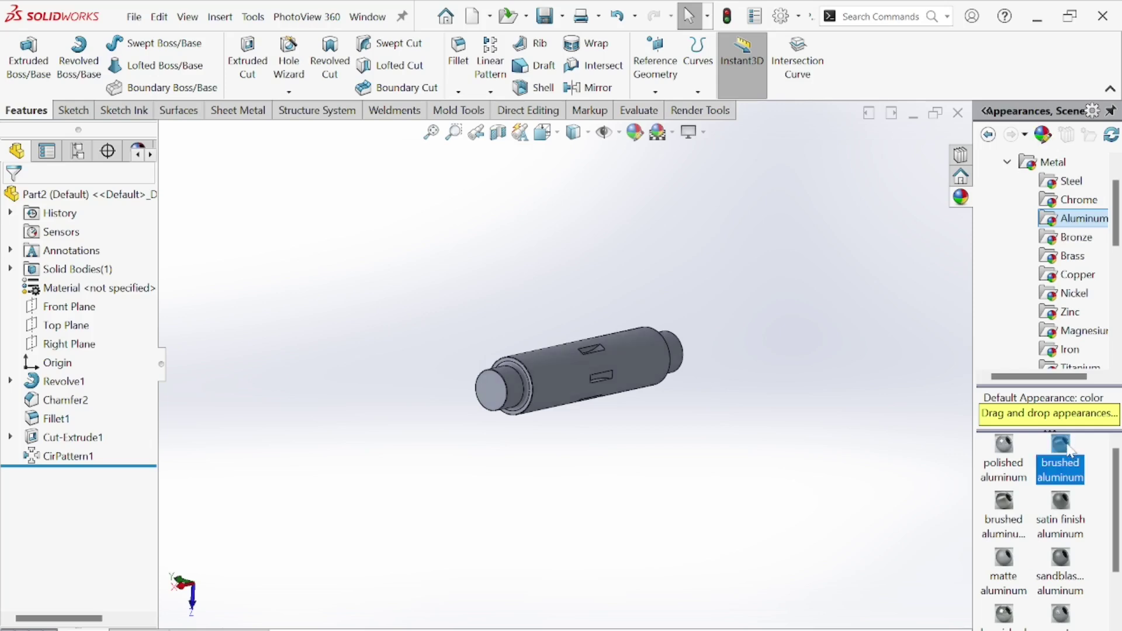
scroll(685, 377, "down", 4)
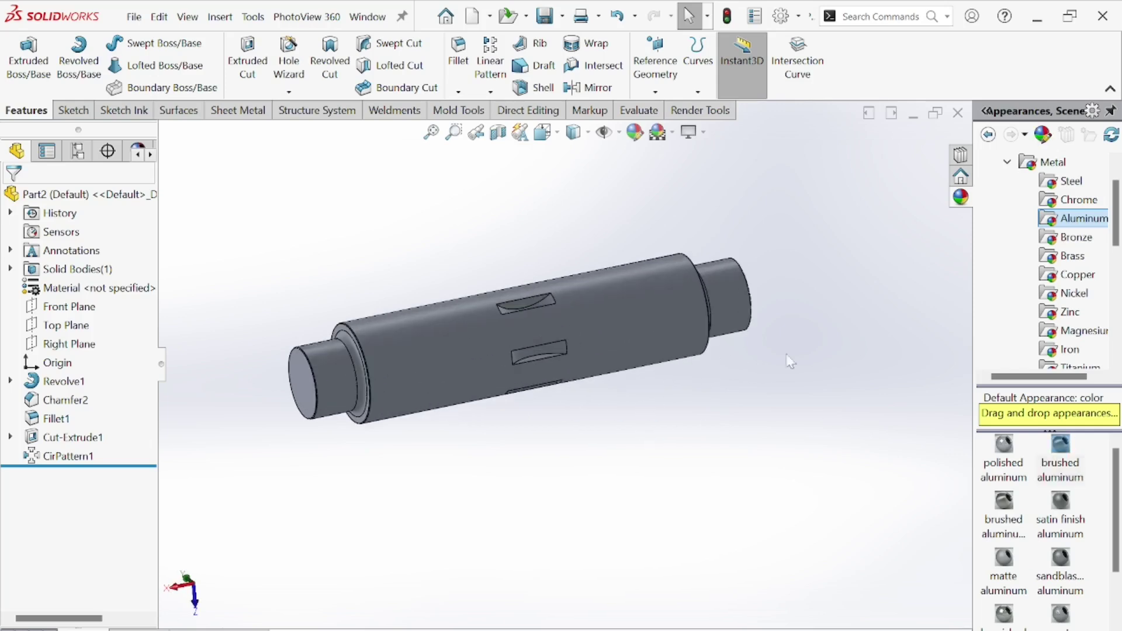
Apply the brushed chromium appearance from the Chrome metals to the whole shaft.
left_click(1070, 205)
double_click(1064, 448)
Inspect the brushed chromium finish on the shaft's ends and slots from several angles and zoom levels.
middle_click_drag(841, 422, 783, 400)
mouse_move(763, 447)
middle_mouse_down()
mouse_move(709, 434)
mouse_move(661, 389)
mouse_move(747, 451)
middle_mouse_up()
scroll(651, 378, "down", 3)
scroll(555, 378, "up", 2)
middle_click_drag(556, 374, 509, 233)
scroll(548, 334, "down", 2)
scroll(548, 345, "up", 3)
scroll(526, 237, "down", 2)
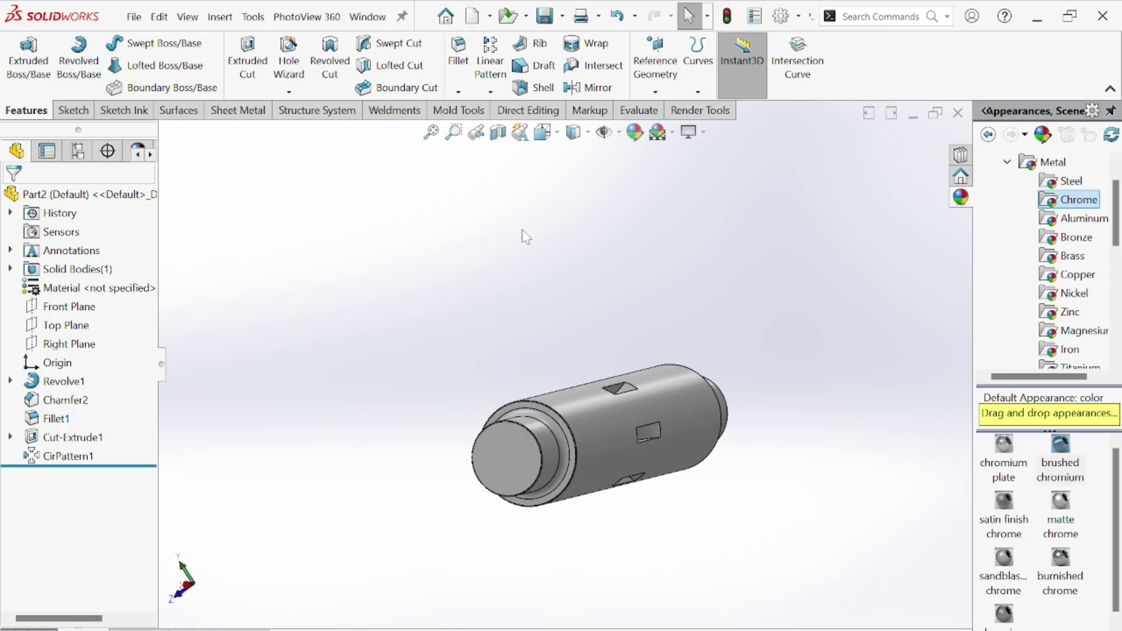
Change a display option in the view settings and examine the finished shaft from different angles and distances.
left_click(700, 138)
left_click(710, 205)
middle_click_drag(680, 339, 672, 304)
scroll(478, 453, "up", 3)
scroll(531, 446, "down", 2)
scroll(444, 269, "down", 5)
scroll(433, 269, "up", 5)
scroll(608, 300, "down", 3)
scroll(672, 304, "up", 1)
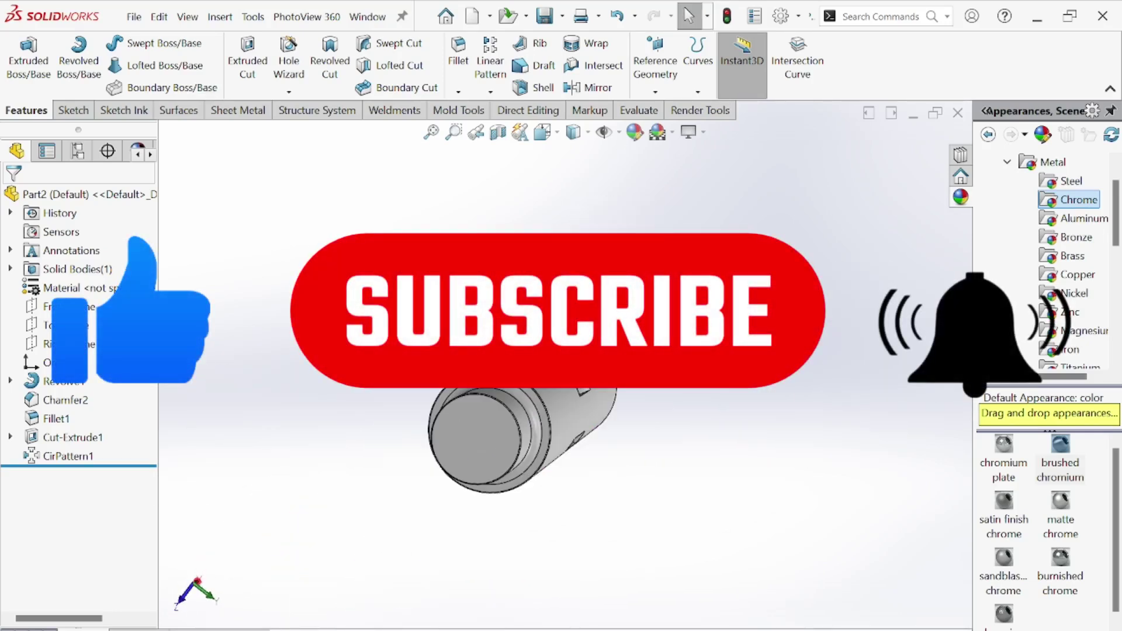
middle_click_drag(545, 405, 706, 610)
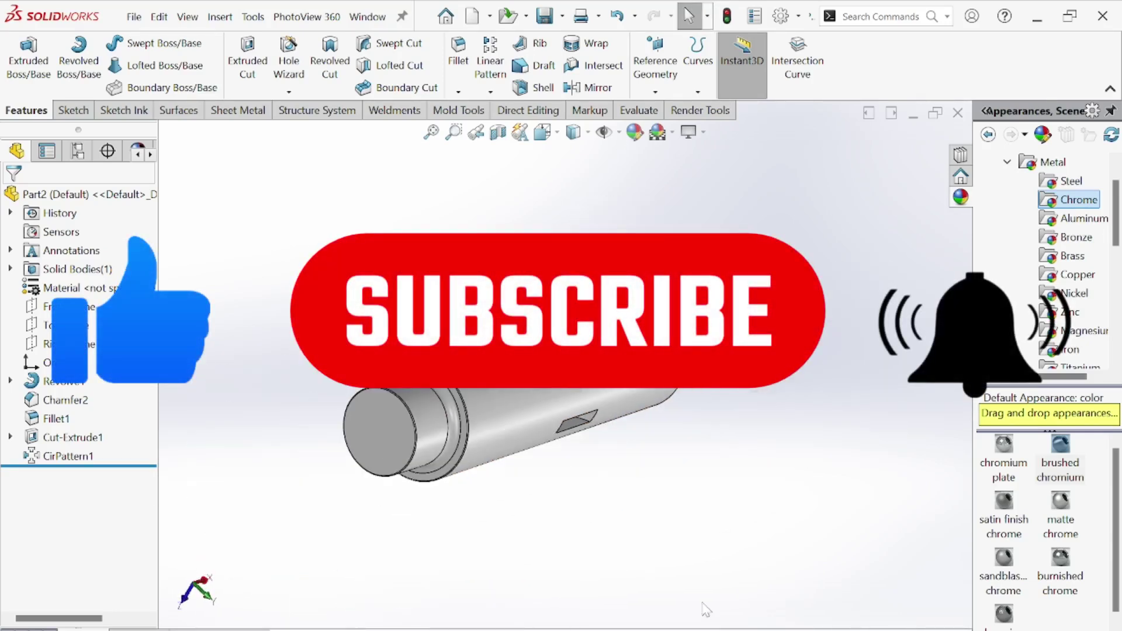